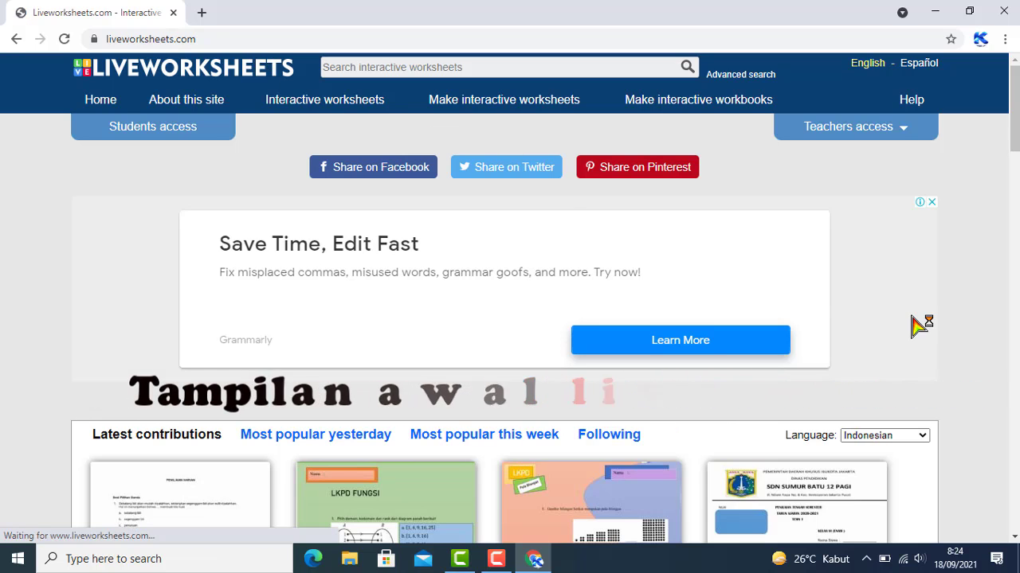
Sign in through Teachers access with the account email and password, with Remember me ticked
{"action": "scroll", "coordinate": [919, 326], "scroll_direction": "down", "scroll_amount": 4}
{"action": "scroll", "coordinate": [997, 365], "scroll_direction": "up", "scroll_amount": 3}
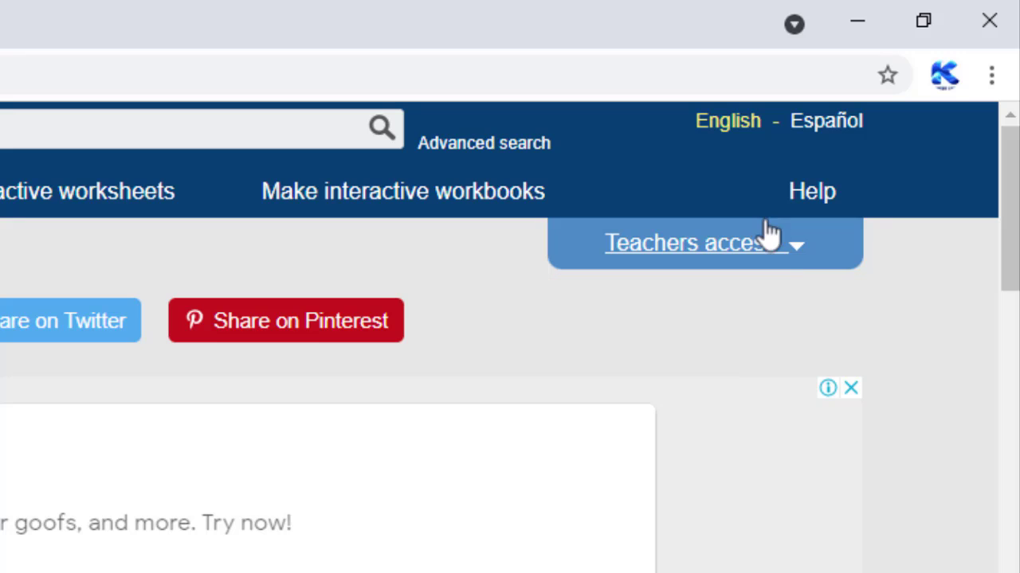
{"action": "left_click", "coordinate": [797, 245]}
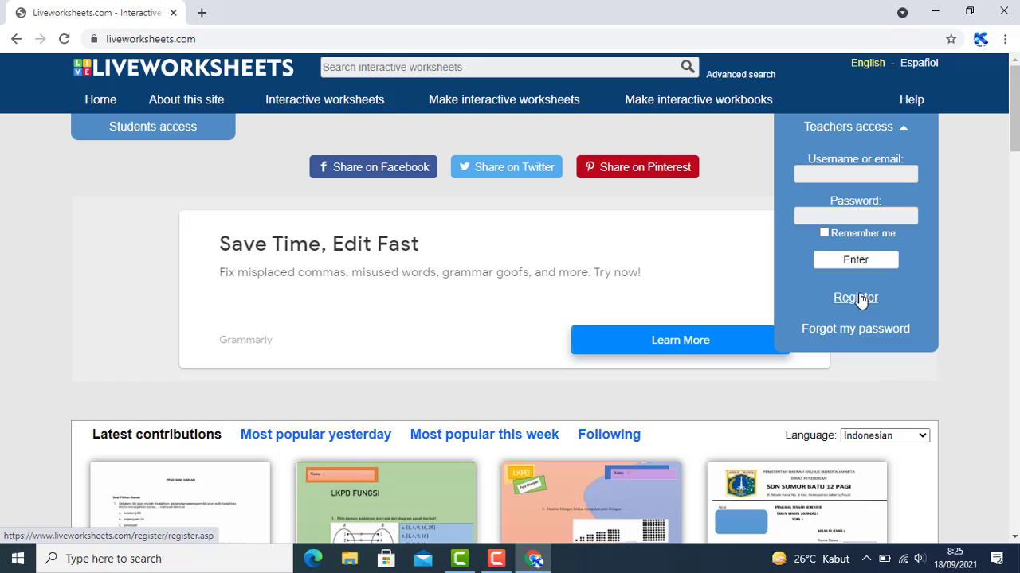
{"action": "left_click", "coordinate": [833, 174]}
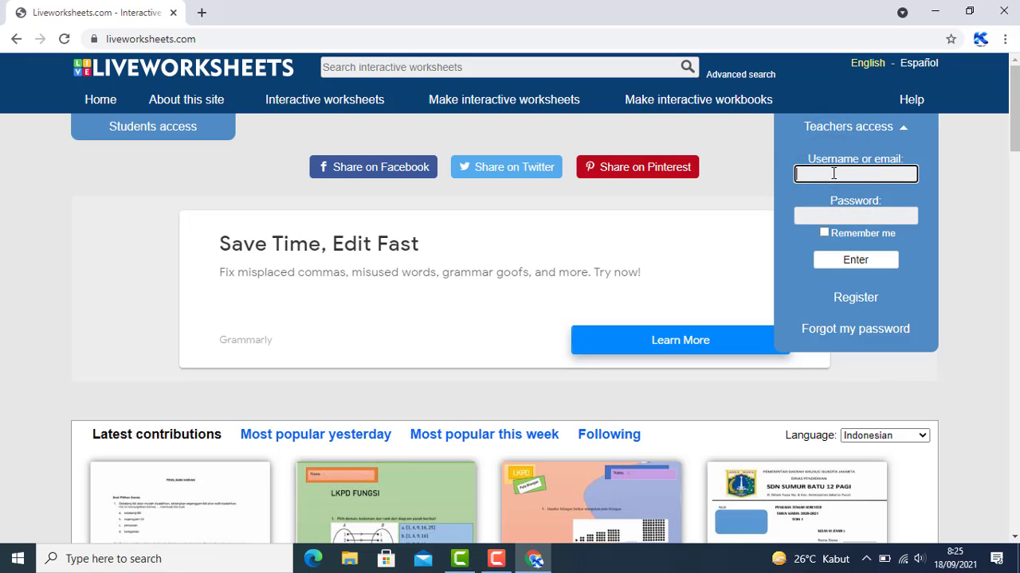
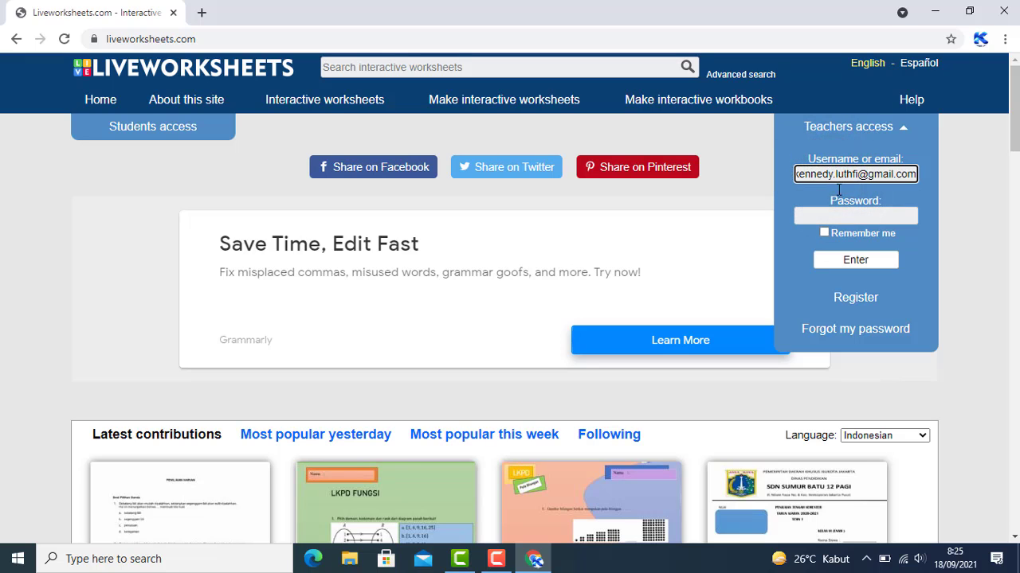
{"action": "left_click", "coordinate": [842, 215]}
{"action": "type", "text": "***********"}
{"action": "left_click", "coordinate": [824, 233]}
{"action": "left_click", "coordinate": [855, 260]}
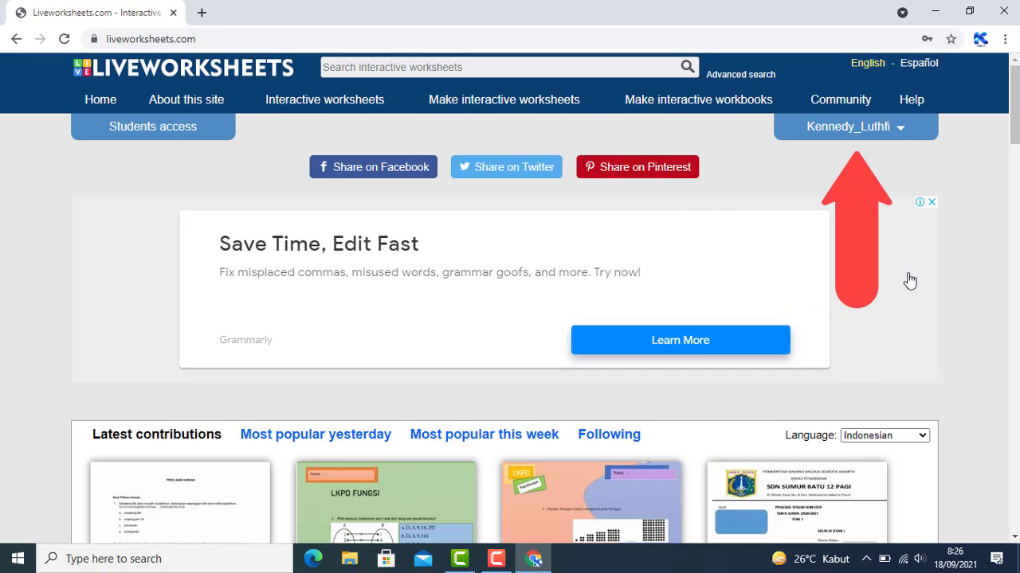
Go through Make interactive worksheets and Get started to reach the Step 1 upload page
{"action": "scroll", "coordinate": [909, 281], "scroll_direction": "down", "scroll_amount": 3}
{"action": "scroll", "coordinate": [909, 281], "scroll_direction": "up", "scroll_amount": 3}
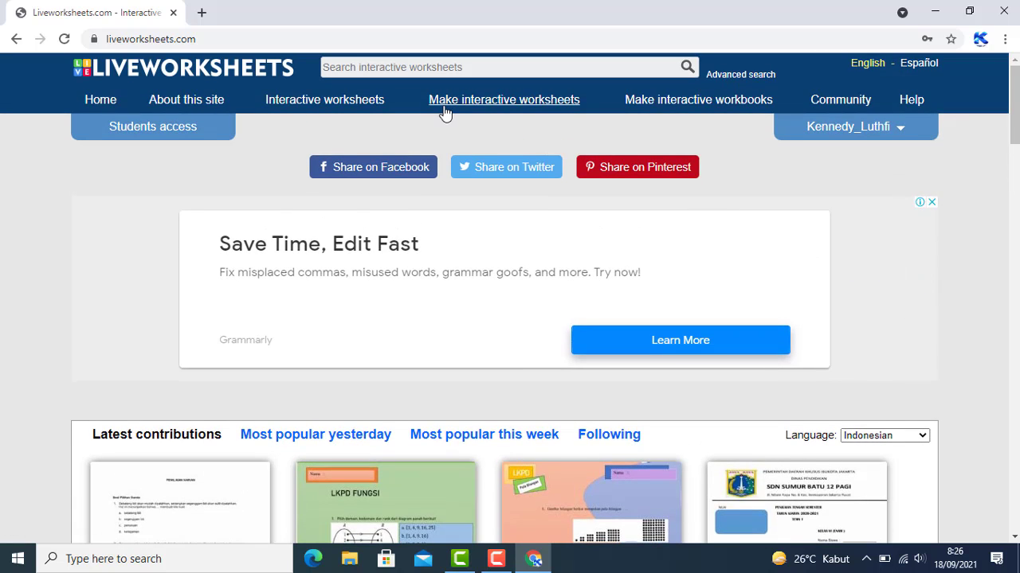
{"action": "left_click", "coordinate": [524, 112]}
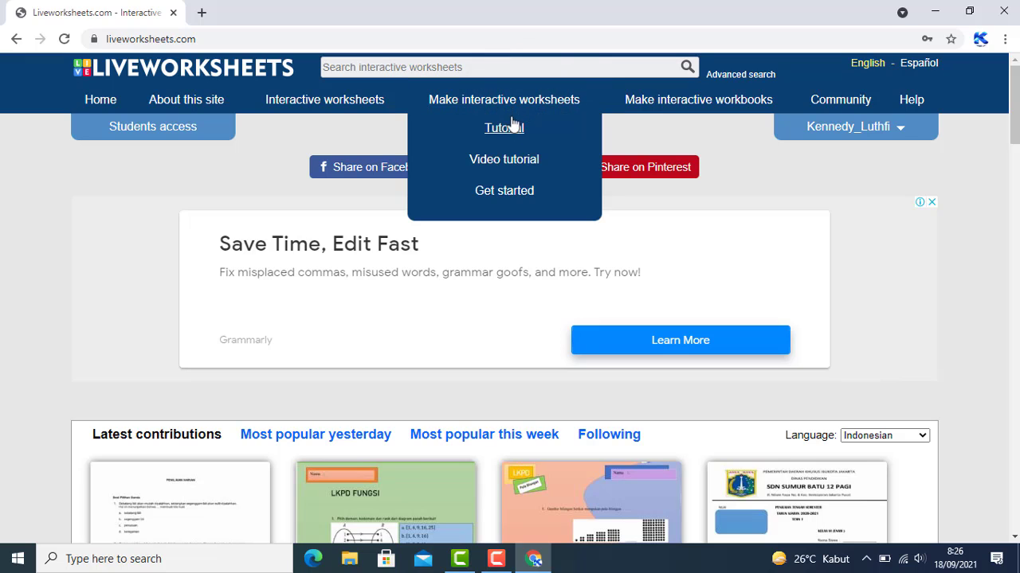
{"action": "left_click", "coordinate": [506, 185]}
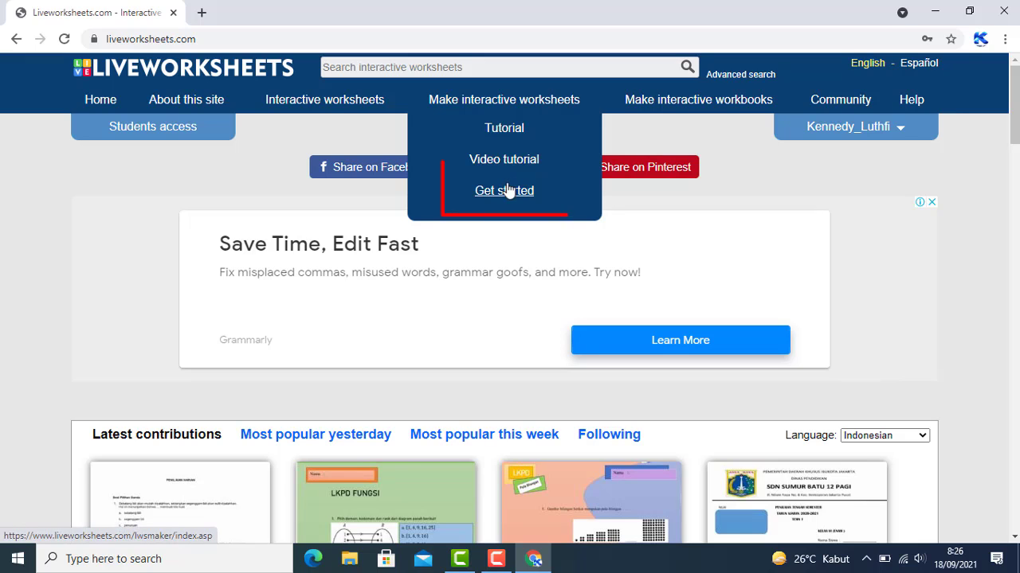
{"action": "left_click", "coordinate": [508, 193]}
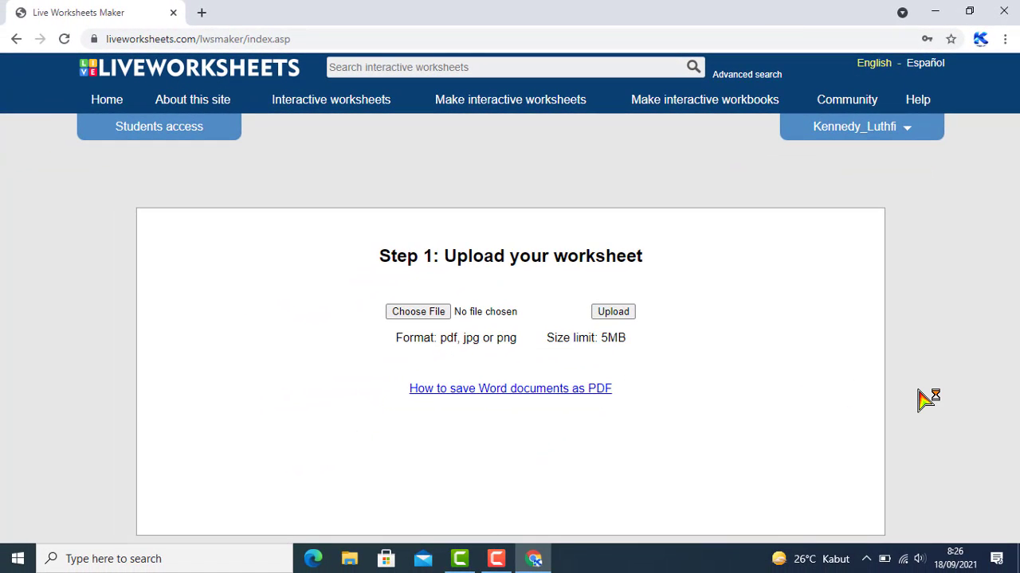
Open SOAL LIVEWORKSHEETS from the Documents folder in File Explorer
{"action": "left_click", "coordinate": [355, 565]}
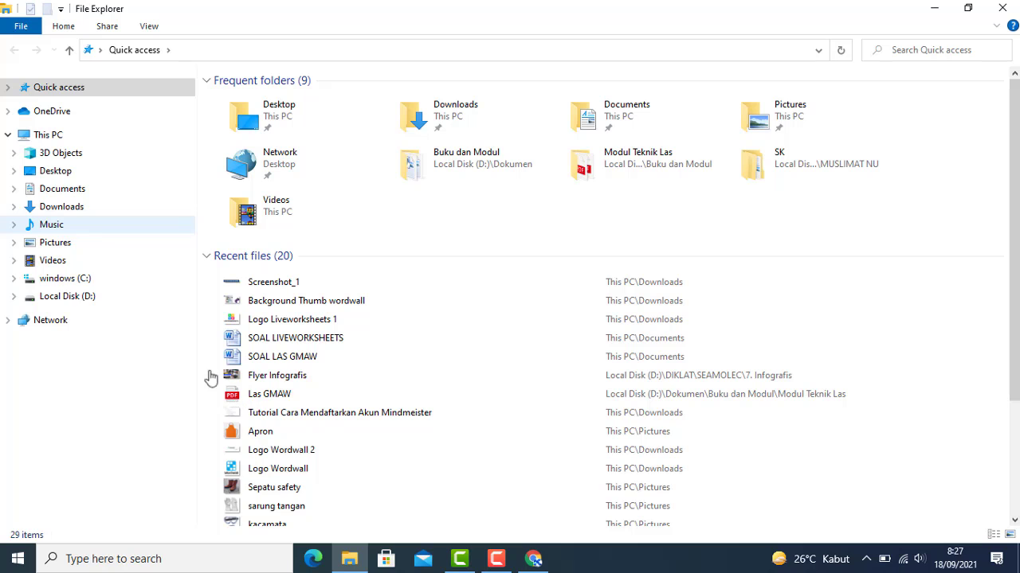
{"action": "left_click", "coordinate": [72, 193]}
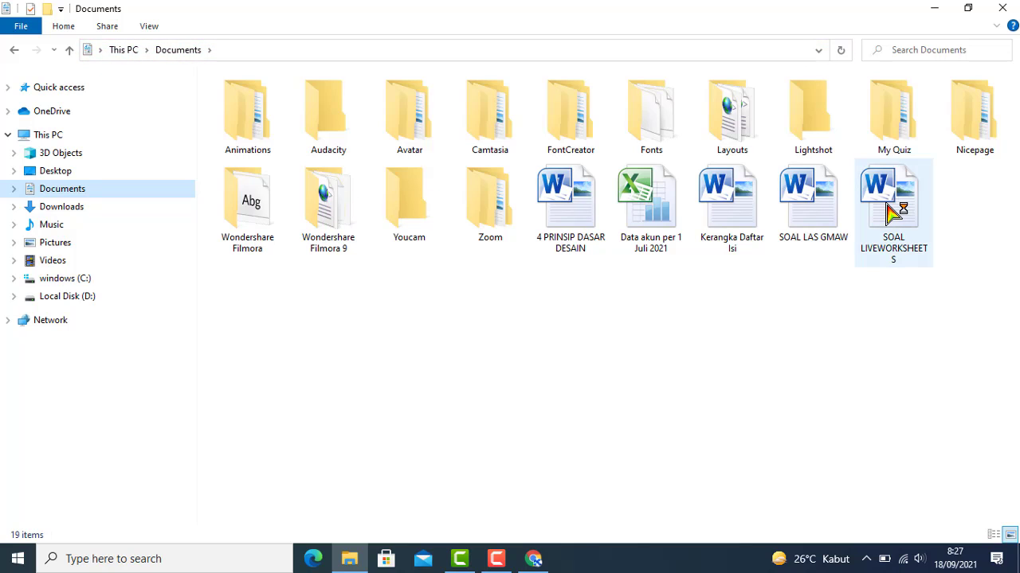
{"action": "double_click", "coordinate": [890, 208]}
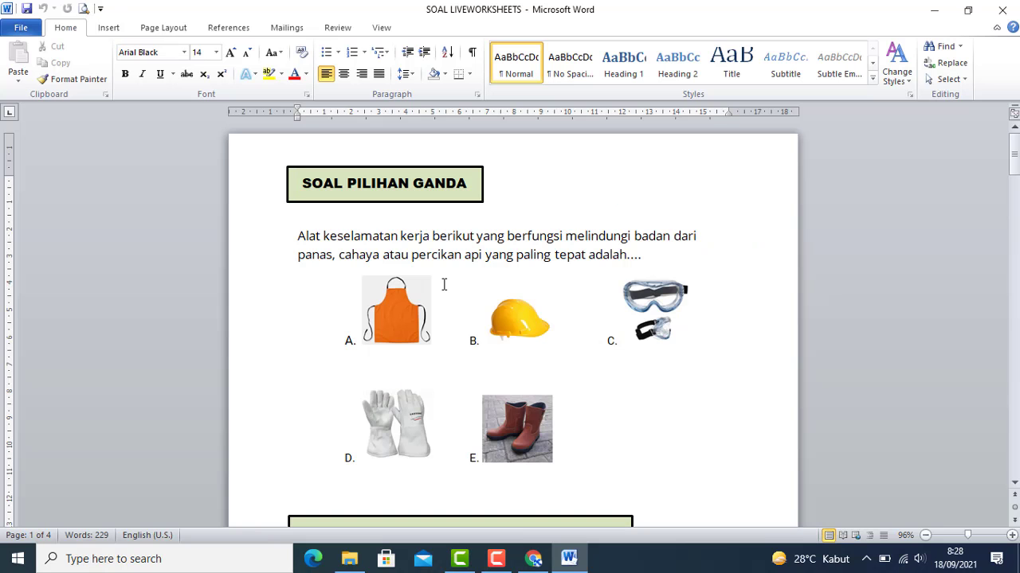
Scroll through the quiz questions in Word, then open the File backstage info page
{"action": "left_click", "coordinate": [735, 249]}
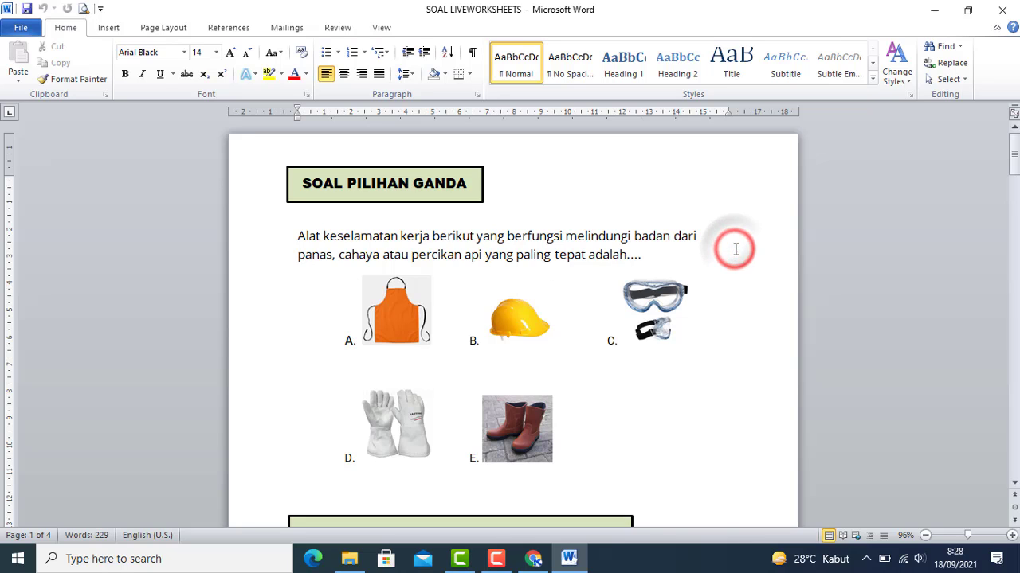
{"action": "scroll", "coordinate": [869, 249], "scroll_direction": "down", "scroll_amount": 6}
{"action": "left_click", "coordinate": [868, 249]}
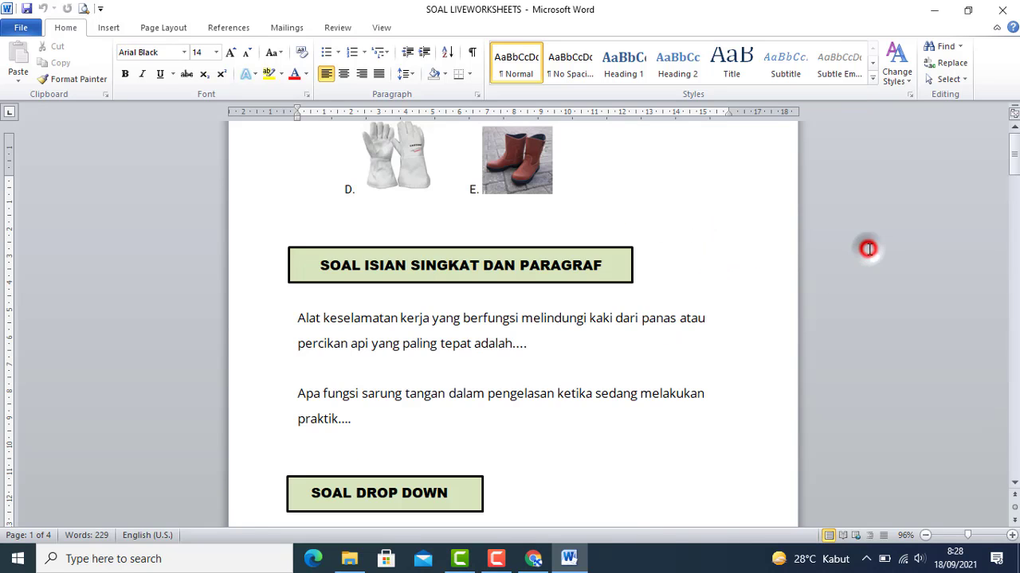
{"action": "scroll", "coordinate": [870, 249], "scroll_direction": "up", "scroll_amount": 3}
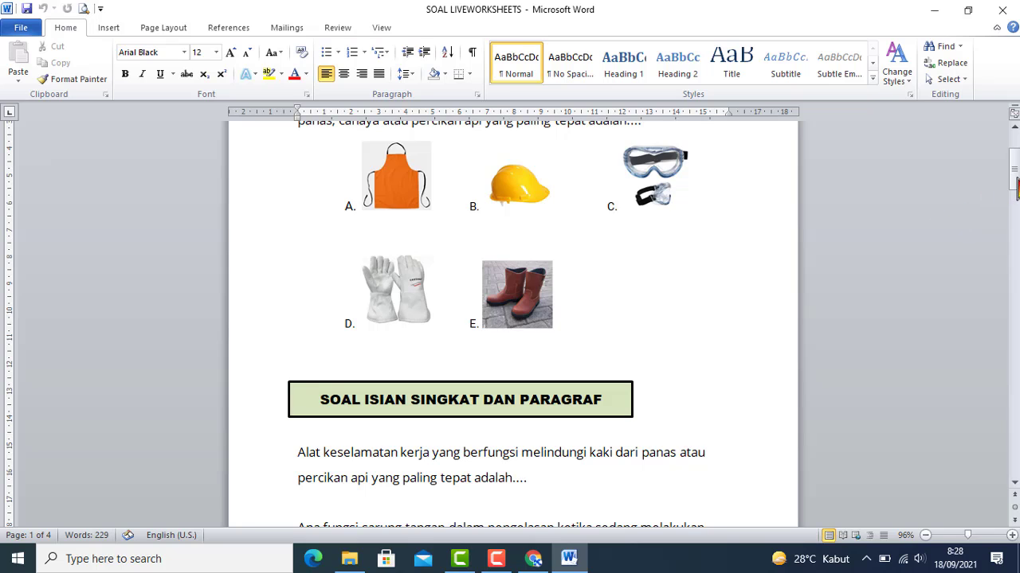
{"action": "left_click_drag", "start_coordinate": [1013, 191], "coordinate": [1013, 170]}
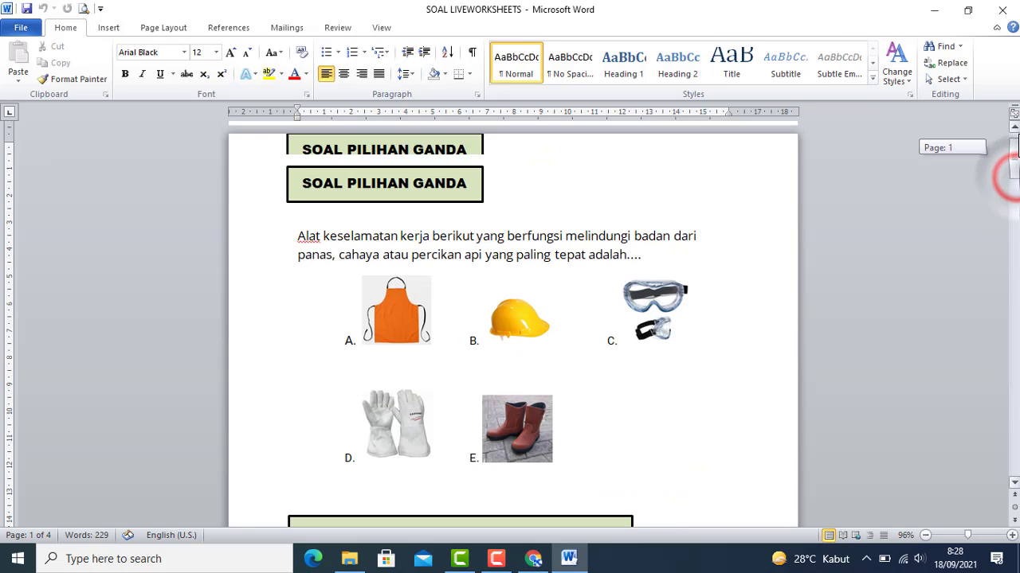
{"action": "left_click", "coordinate": [612, 233]}
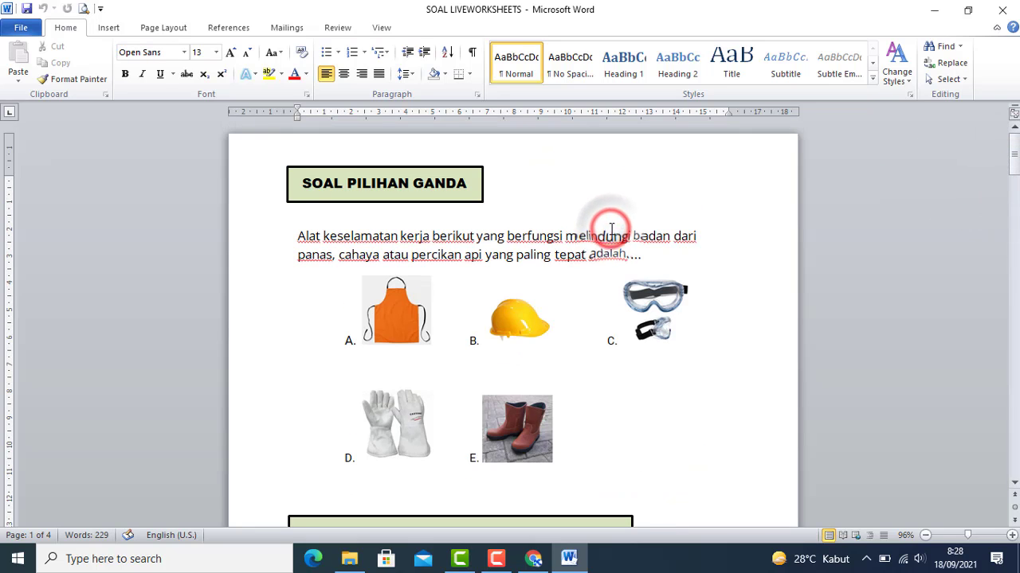
{"action": "left_click", "coordinate": [21, 30]}
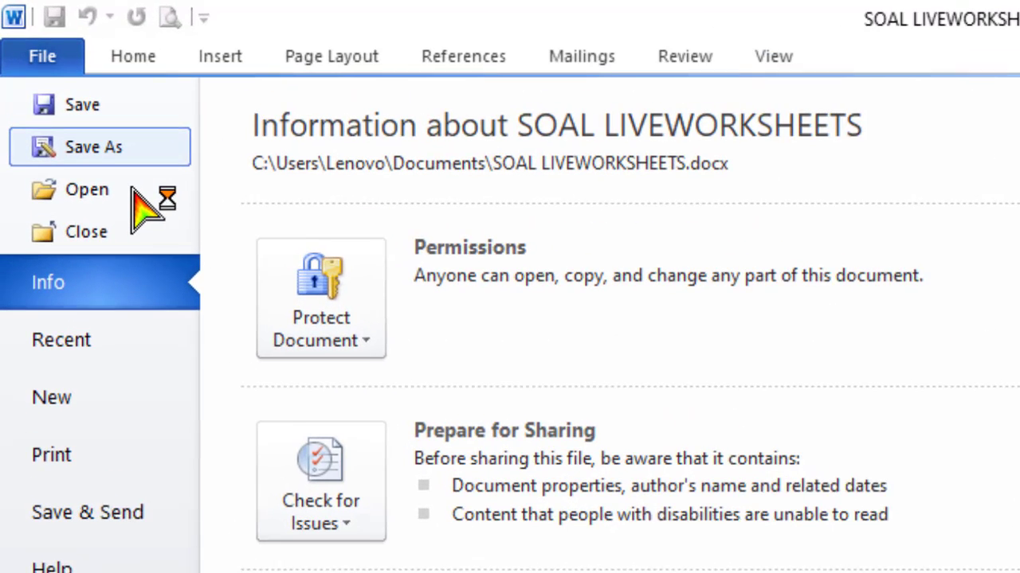
Save the quiz as a PDF named SOAL LIVEWORKSHEETS in Documents via Save As
{"action": "left_click", "coordinate": [101, 159]}
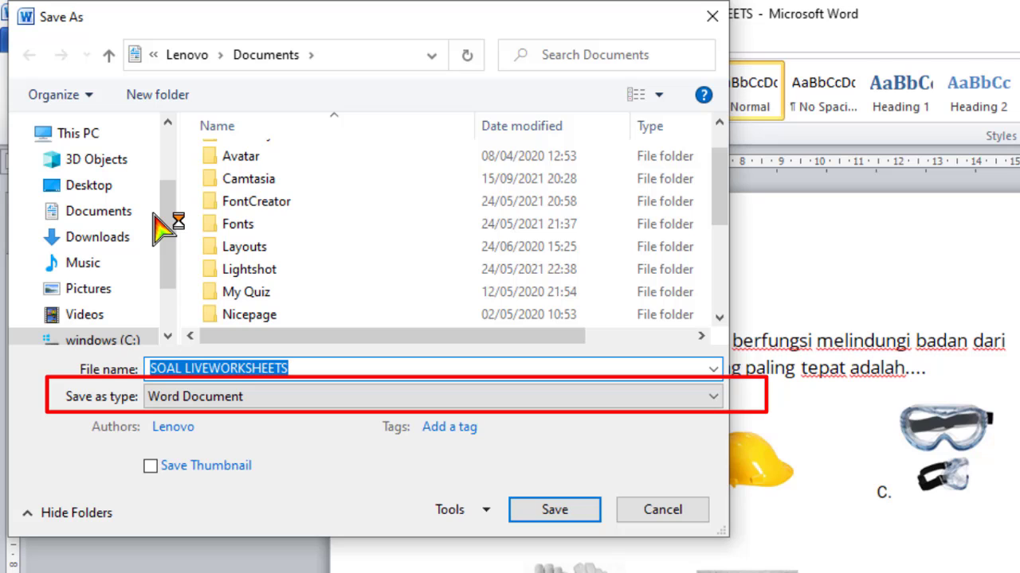
{"action": "left_click", "coordinate": [713, 397]}
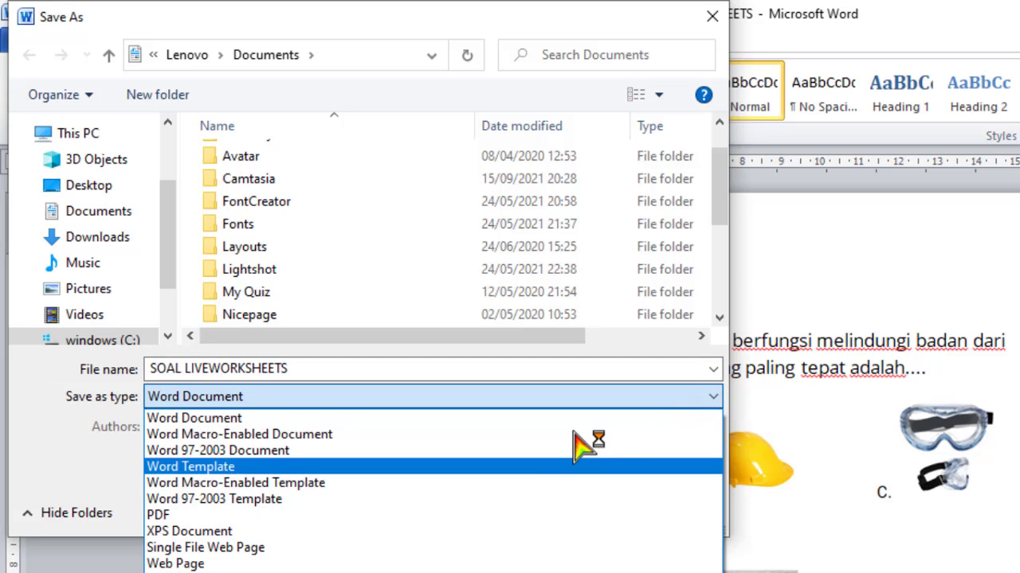
{"action": "left_click", "coordinate": [231, 518]}
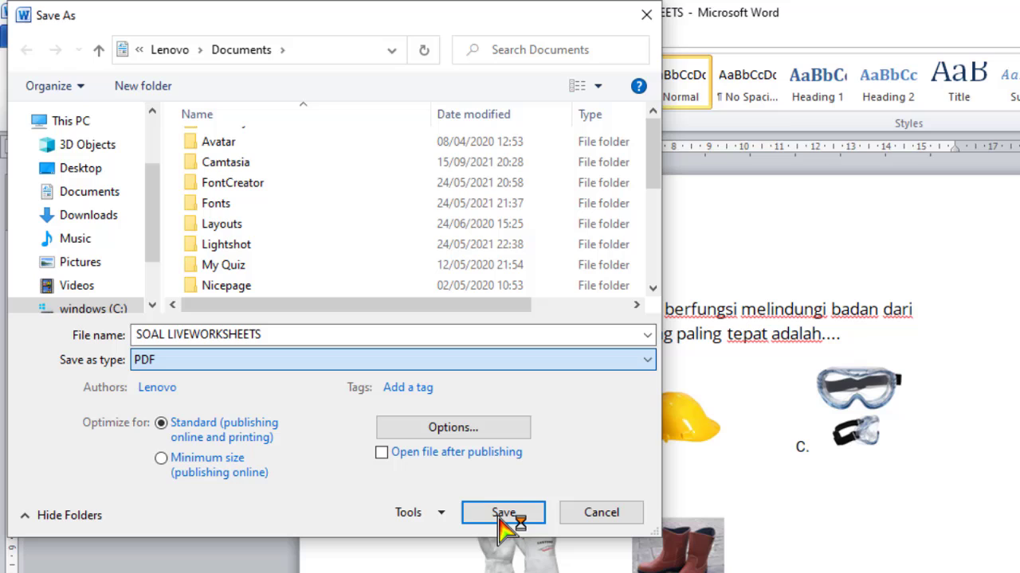
{"action": "left_click", "coordinate": [501, 520]}
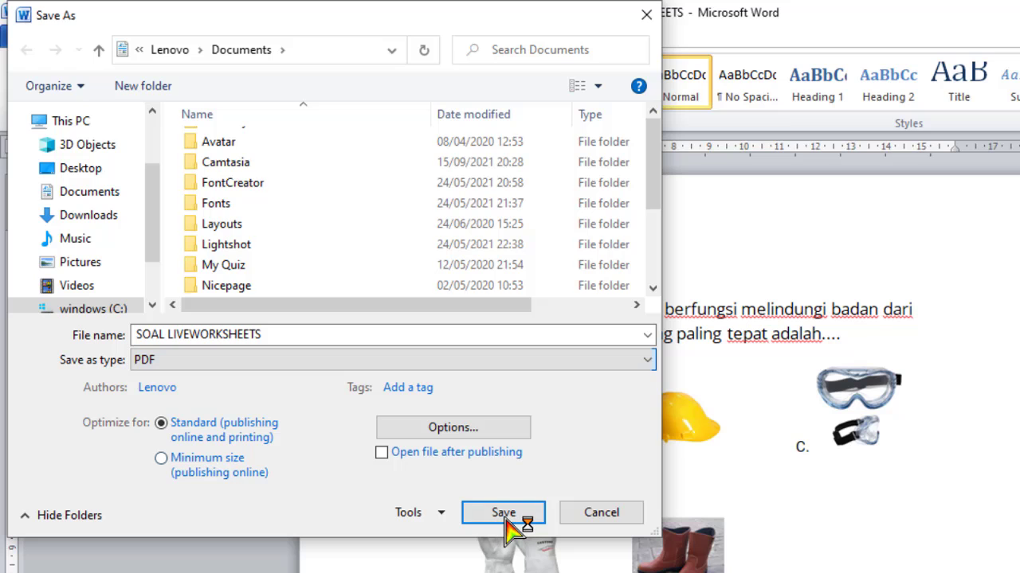
{"action": "left_click", "coordinate": [505, 519]}
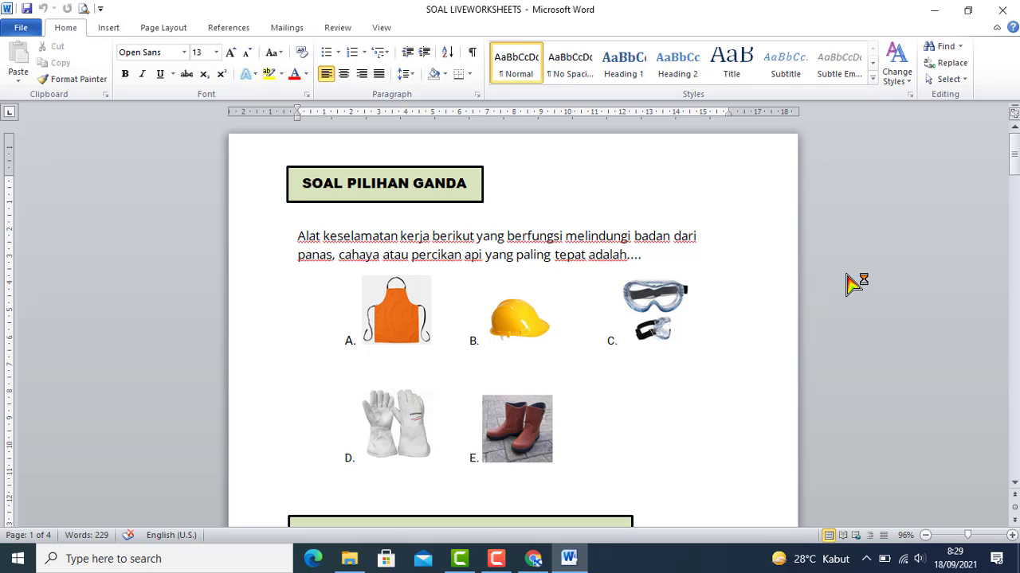
Confirm the SOAL LIVEWORKSHEETS PDF appears in Documents, then close the Word document
{"action": "left_click", "coordinate": [354, 561]}
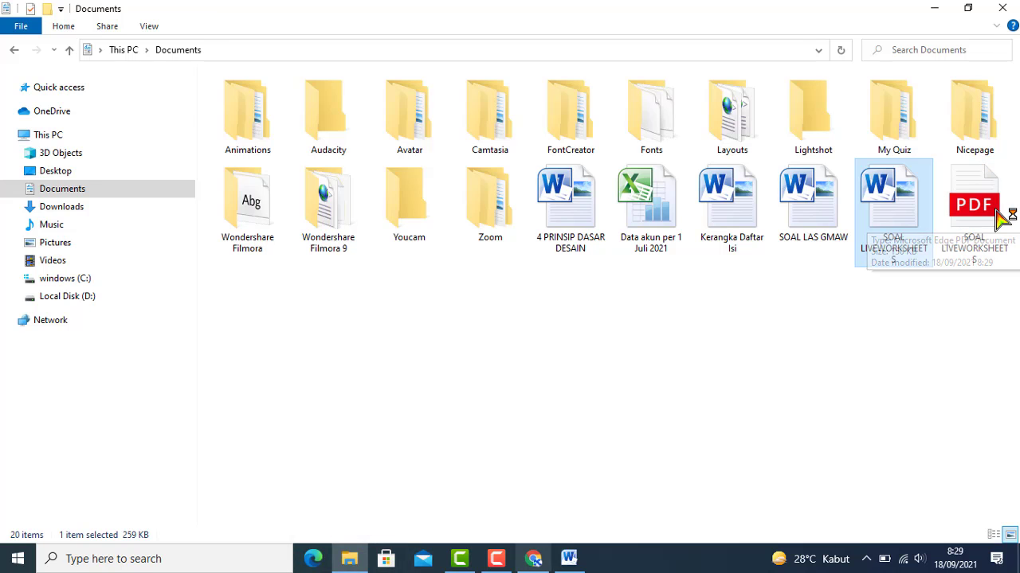
{"action": "left_click", "coordinate": [568, 559]}
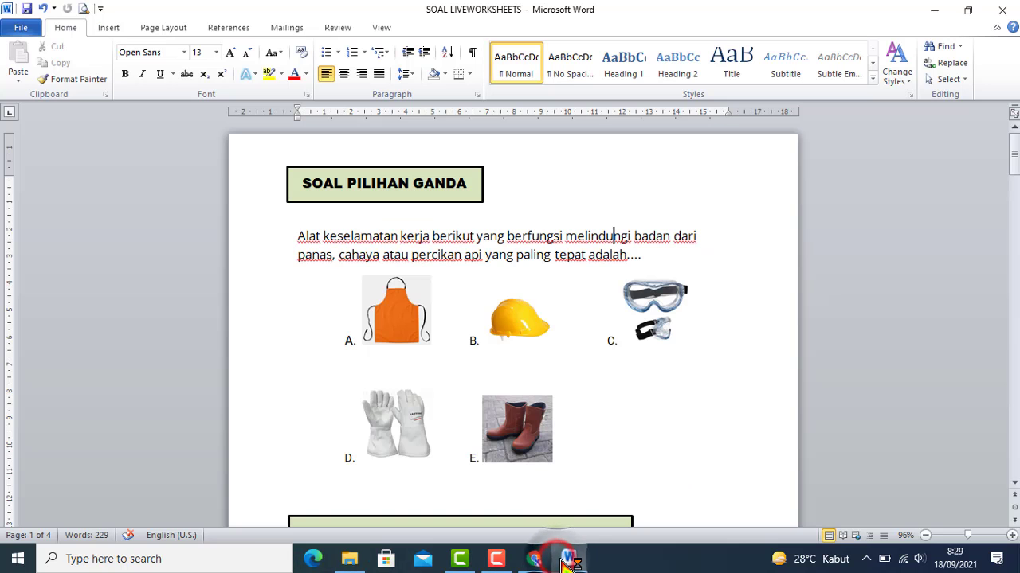
{"action": "left_click", "coordinate": [1005, 12]}
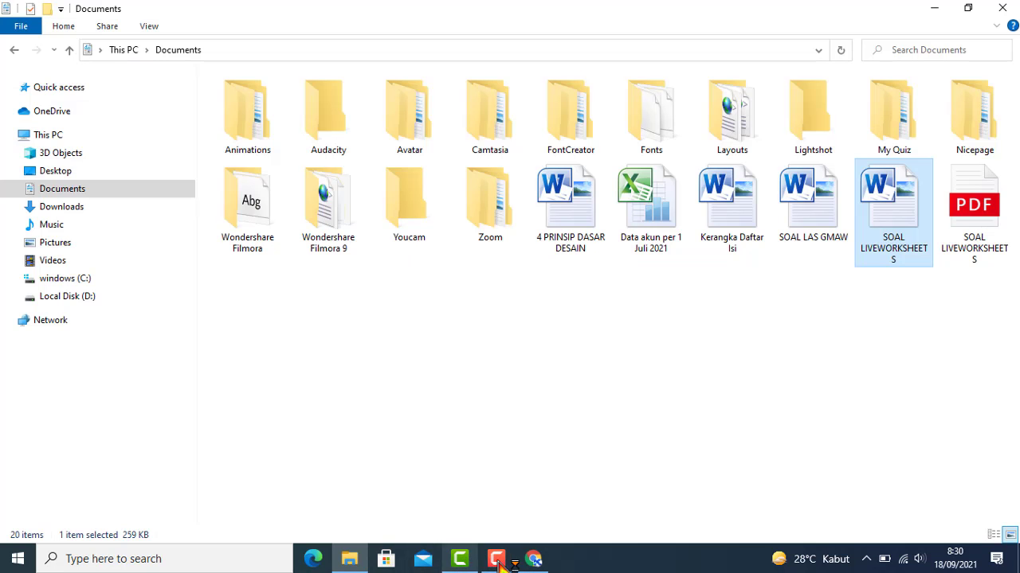
Back in Chrome, choose SOAL LIVEWORKSHEETS.pdf from Documents as the upload file
{"action": "left_click", "coordinate": [533, 560]}
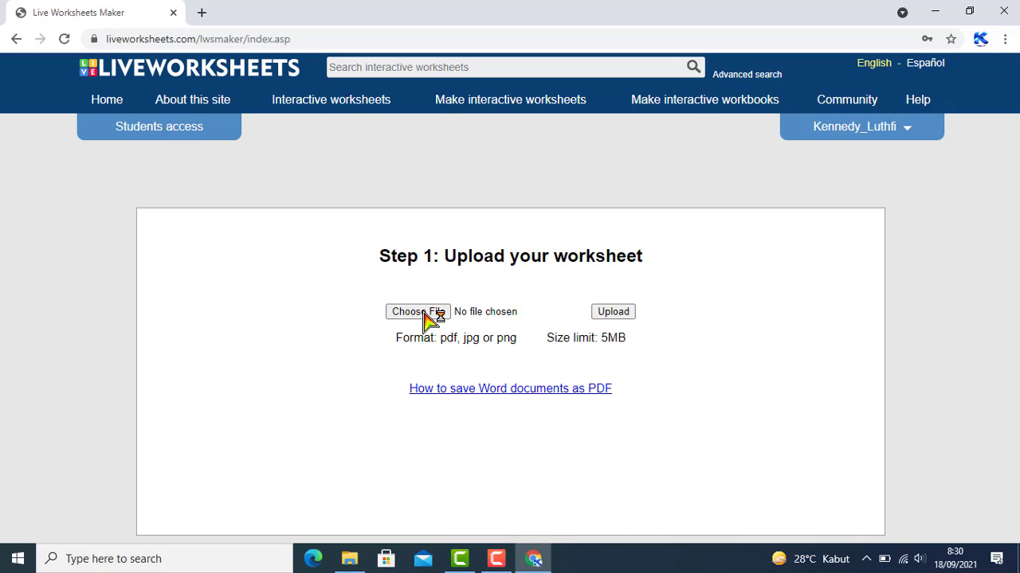
{"action": "left_click", "coordinate": [424, 313]}
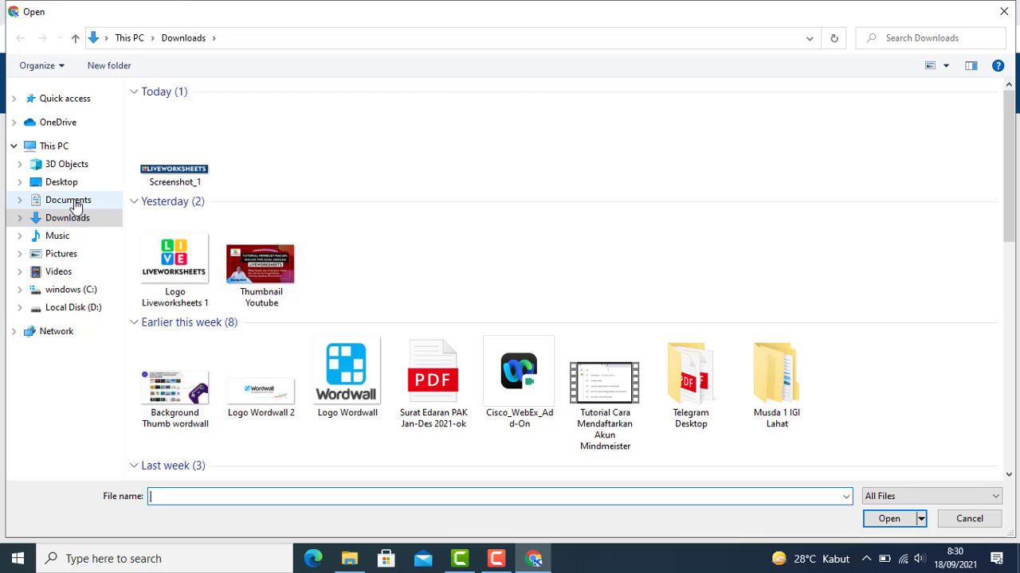
{"action": "left_click", "coordinate": [70, 201]}
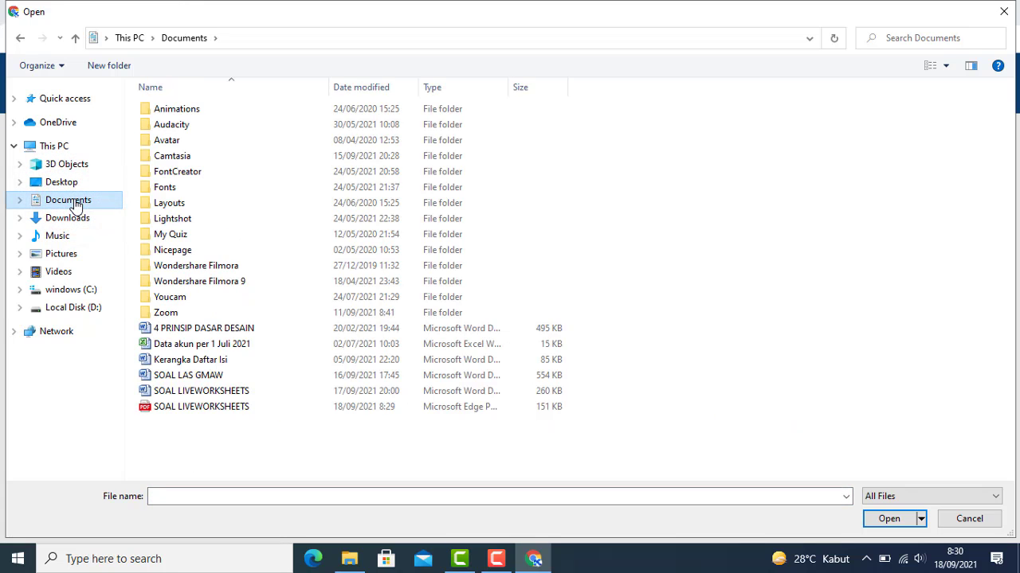
{"action": "left_click", "coordinate": [204, 412]}
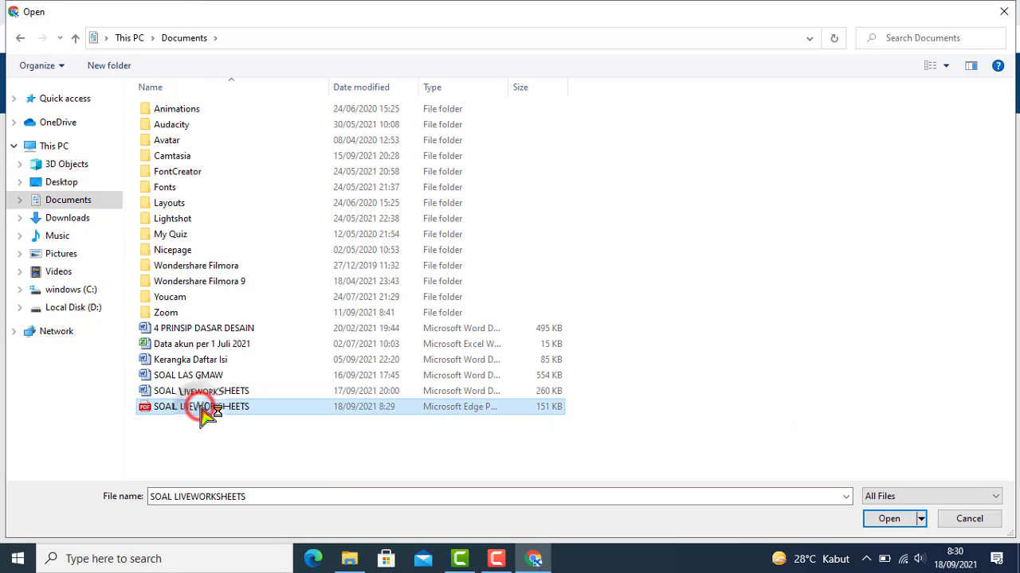
{"action": "left_click", "coordinate": [890, 520]}
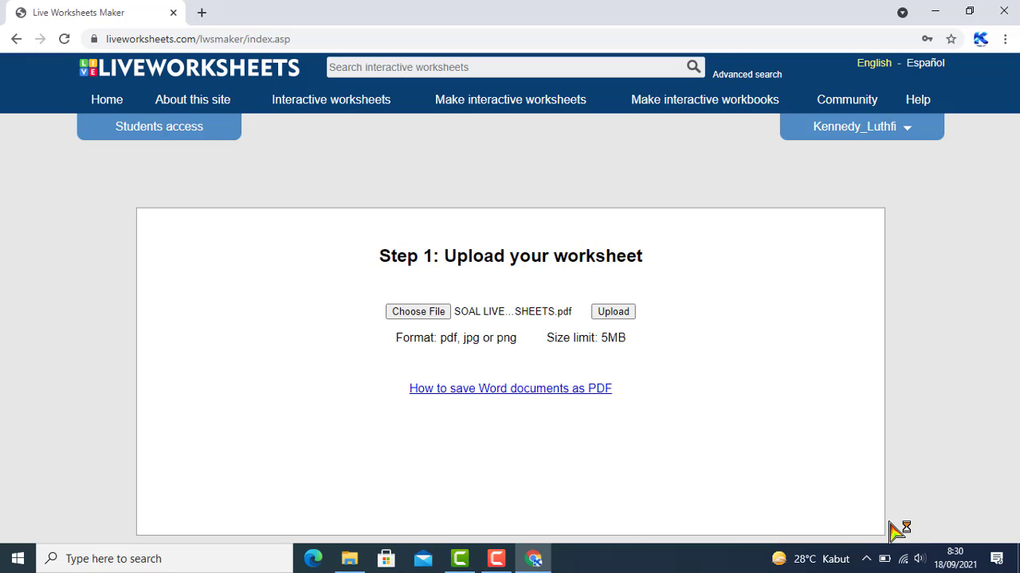
Upload SOAL LIVEWORKSHEETS.pdf and scroll through the loaded quiz pages, returning to the top
{"action": "left_click", "coordinate": [615, 315]}
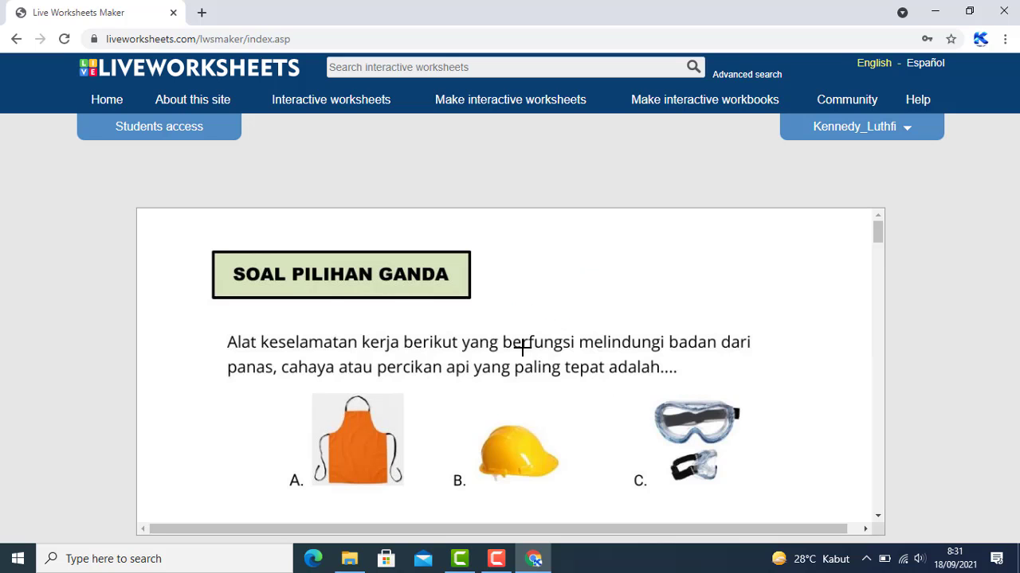
{"action": "scroll", "coordinate": [519, 351], "scroll_direction": "down", "scroll_amount": 1}
{"action": "scroll", "coordinate": [398, 379], "scroll_direction": "down", "scroll_amount": 5}
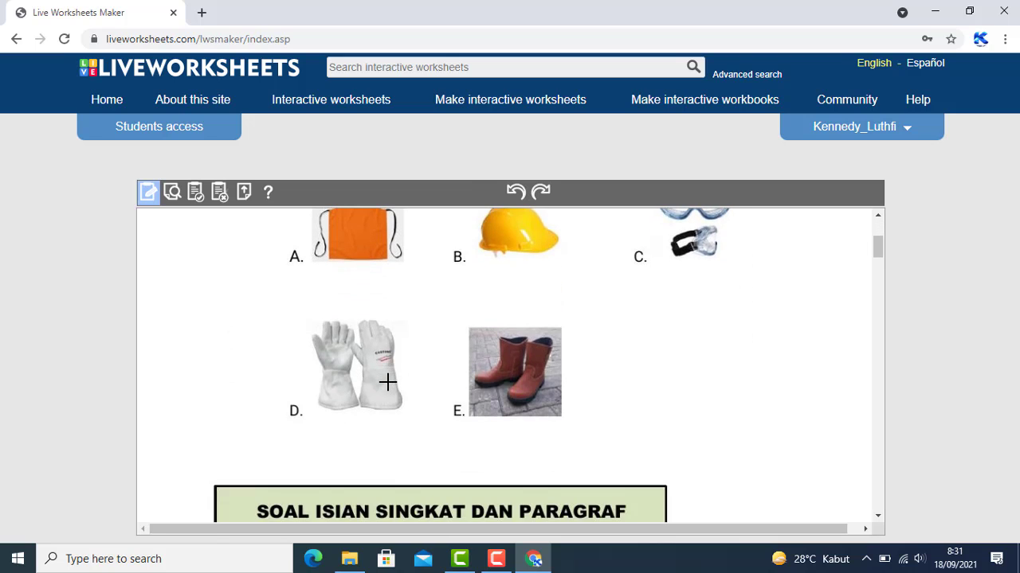
{"action": "scroll", "coordinate": [388, 383], "scroll_direction": "up", "scroll_amount": 6}
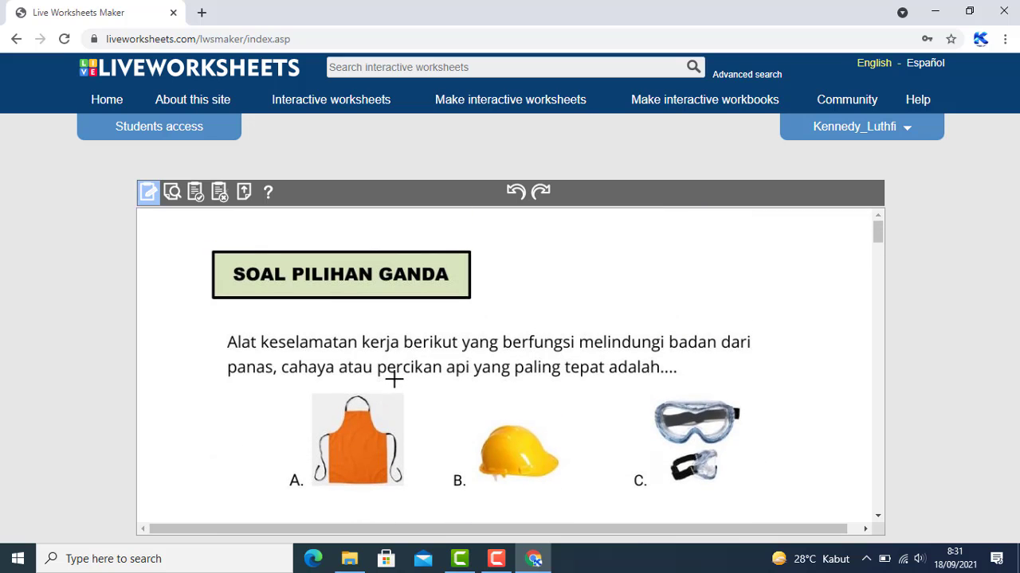
{"action": "scroll", "coordinate": [411, 371], "scroll_direction": "down", "scroll_amount": 7}
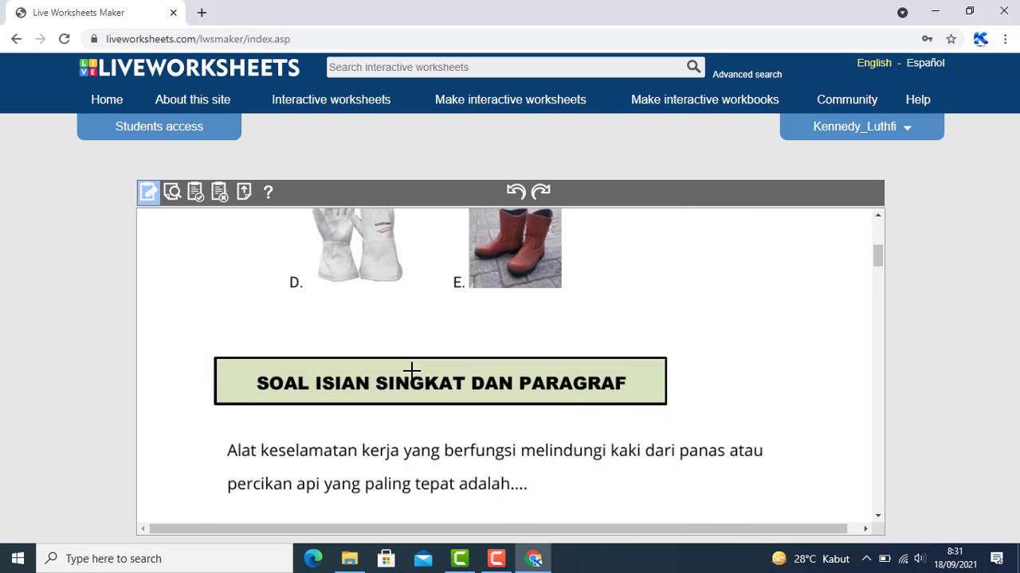
{"action": "scroll", "coordinate": [411, 372], "scroll_direction": "down", "scroll_amount": 3}
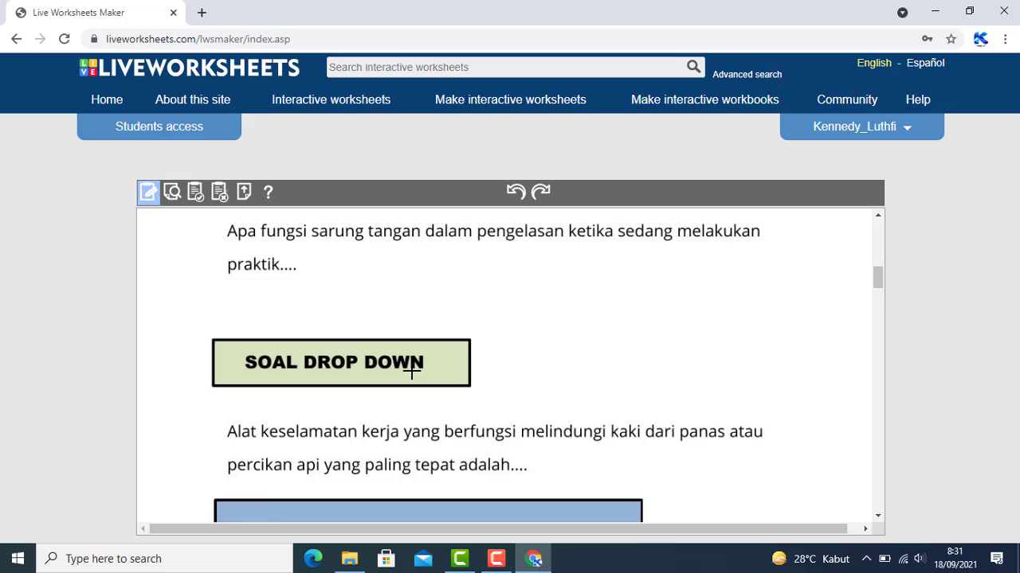
{"action": "scroll", "coordinate": [411, 371], "scroll_direction": "down", "scroll_amount": 6}
{"action": "scroll", "coordinate": [411, 371], "scroll_direction": "down", "scroll_amount": 2}
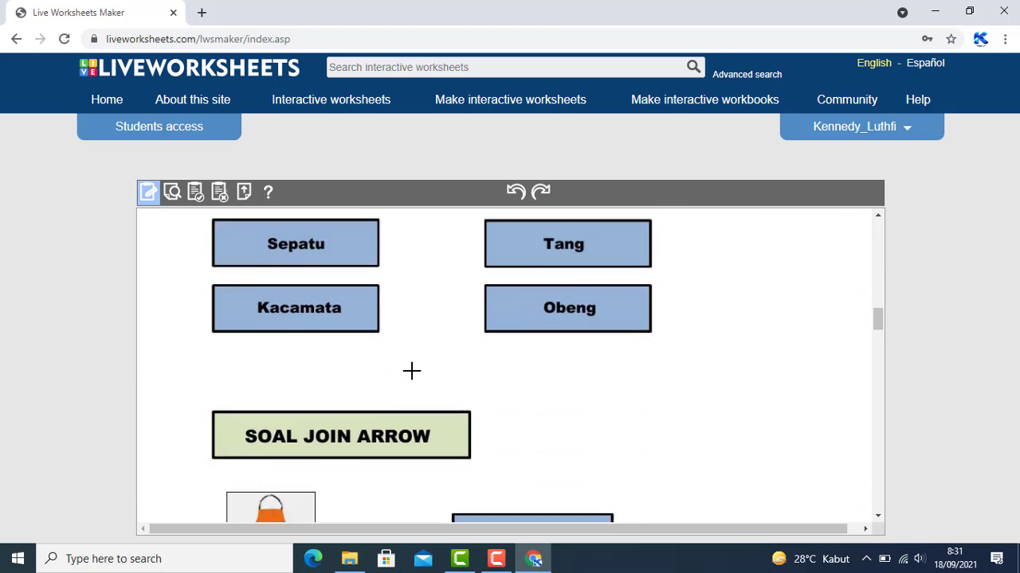
{"action": "scroll", "coordinate": [411, 371], "scroll_direction": "up", "scroll_amount": 11}
{"action": "scroll", "coordinate": [411, 372], "scroll_direction": "up", "scroll_amount": 7}
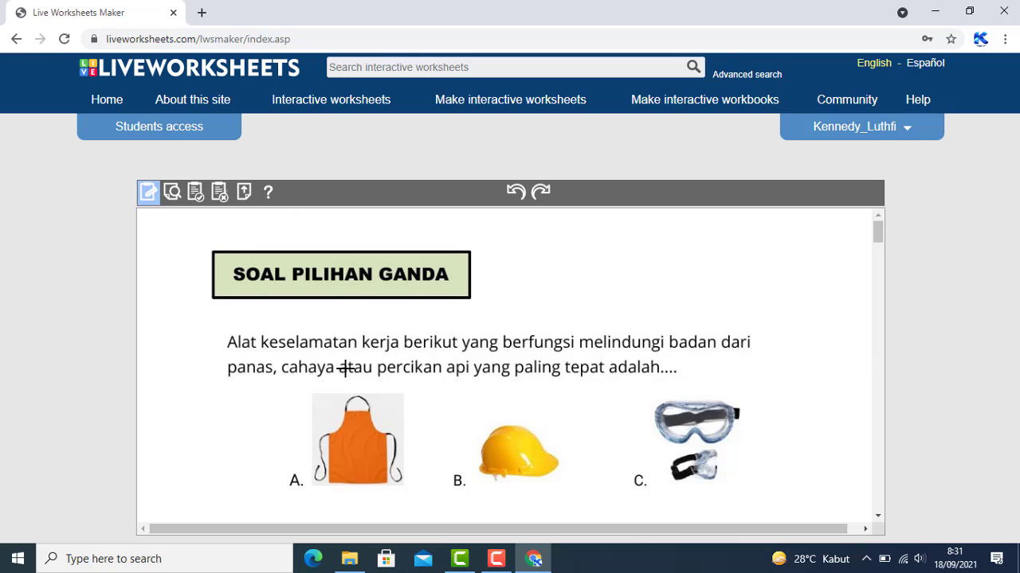
{"action": "left_click", "coordinate": [158, 198]}
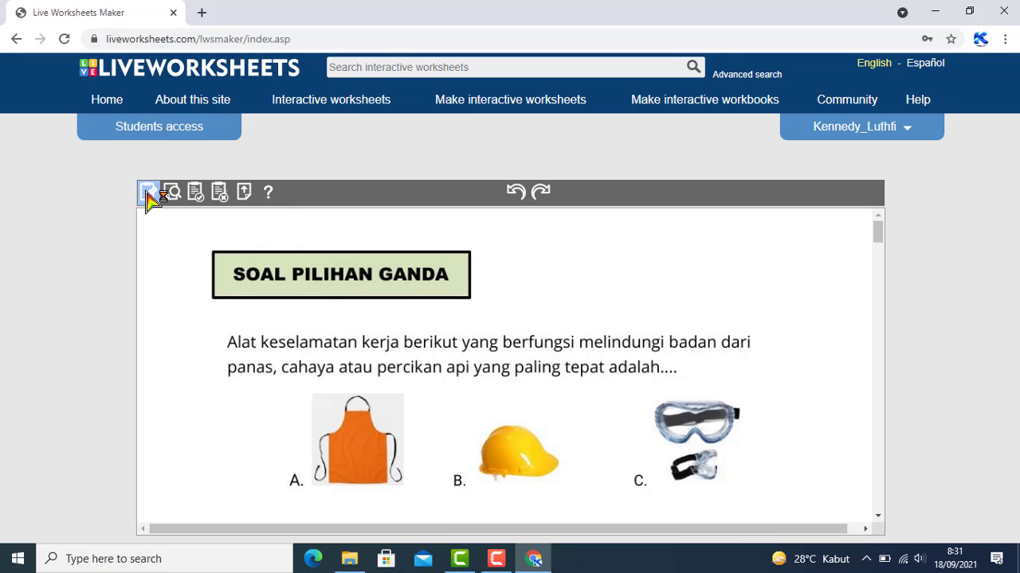
{"action": "left_click", "coordinate": [147, 193]}
{"action": "scroll", "coordinate": [370, 355], "scroll_direction": "down", "scroll_amount": 2}
{"action": "scroll", "coordinate": [369, 355], "scroll_direction": "up", "scroll_amount": 1}
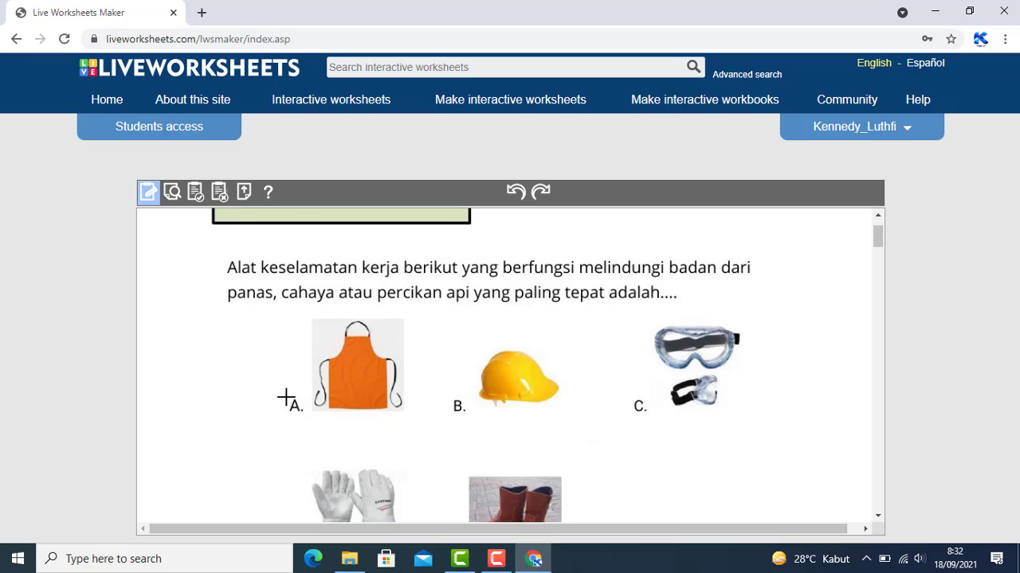
Draw a text box over the 'A.' label, widen it leftward, and click inside it
{"action": "left_click_drag", "start_coordinate": [285, 397], "coordinate": [307, 415]}
{"action": "left_click_drag", "start_coordinate": [287, 407], "coordinate": [256, 408]}
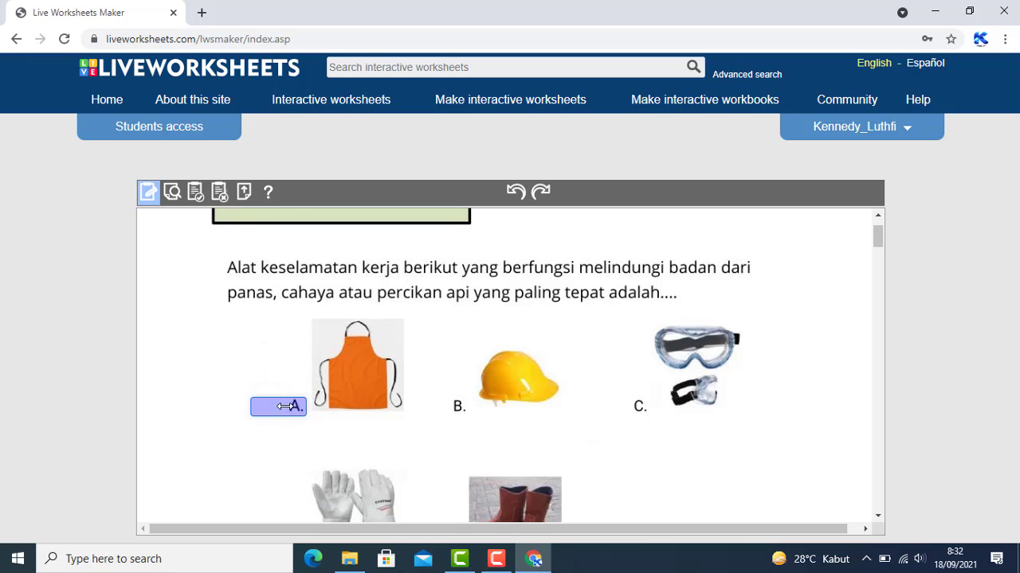
{"action": "left_click", "coordinate": [264, 405]}
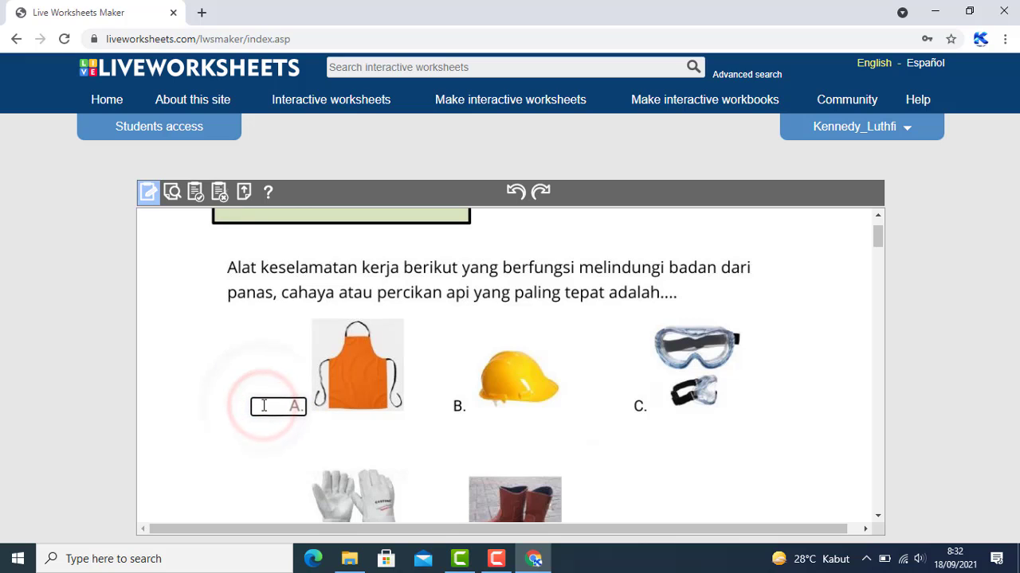
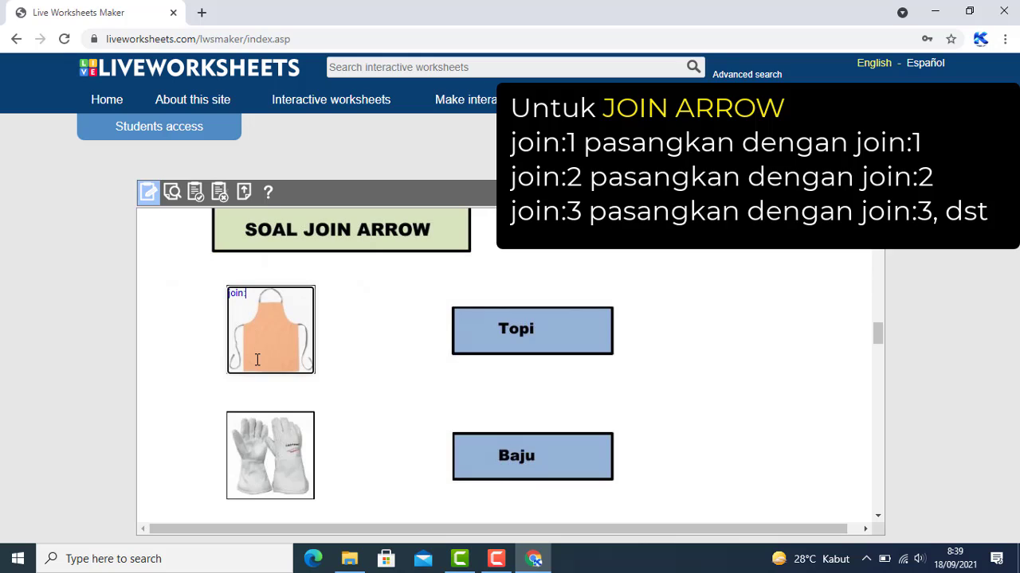
Finish the apron's join:1 code, add a box over Baju, and mark the gloves picture join:2
{"action": "type", "text": "1"}
{"action": "mouse_move", "coordinate": [450, 433]}
{"action": "left_mouse_down"}
{"action": "mouse_move", "coordinate": [501, 473]}
{"action": "mouse_move", "coordinate": [613, 481]}
{"action": "left_mouse_up"}
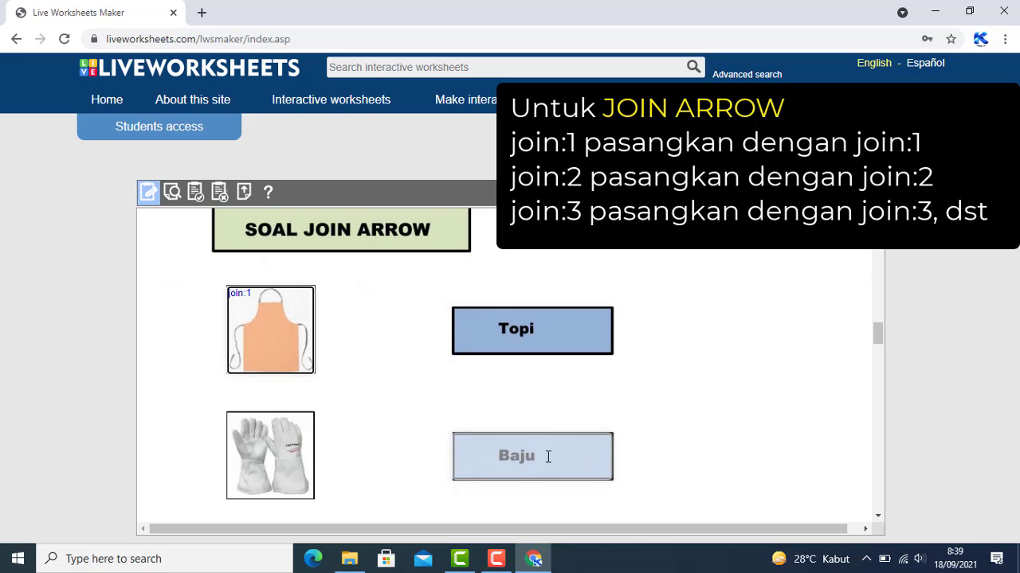
{"action": "left_click", "coordinate": [548, 456]}
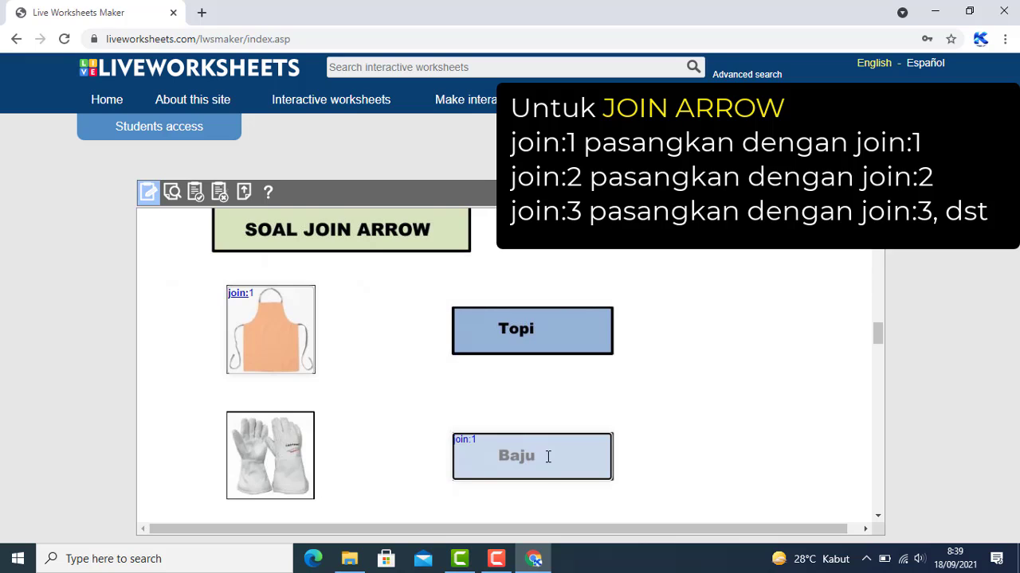
{"action": "scroll", "coordinate": [282, 357], "scroll_direction": "down", "scroll_amount": 1}
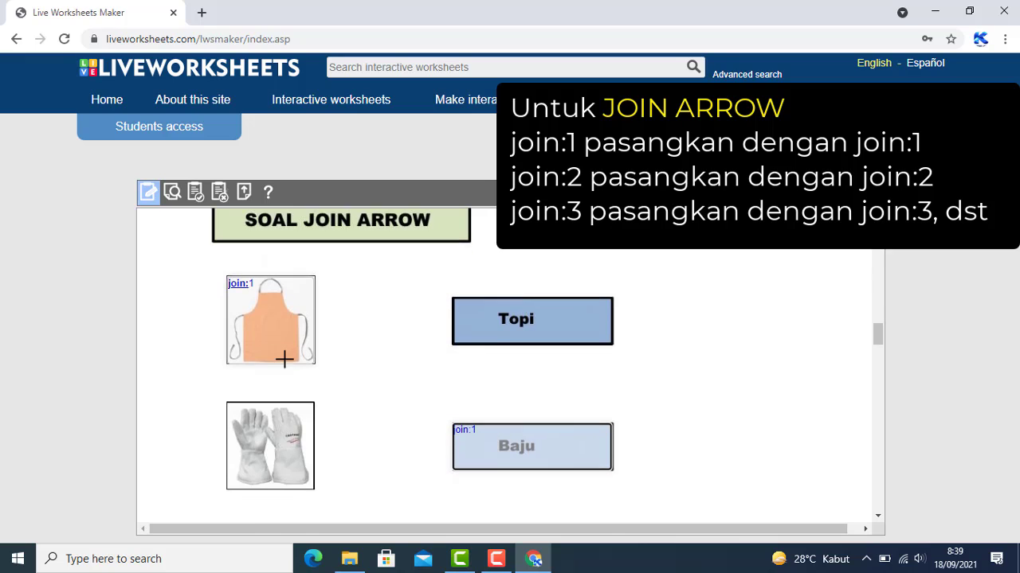
{"action": "left_click_drag", "start_coordinate": [227, 338], "coordinate": [314, 424]}
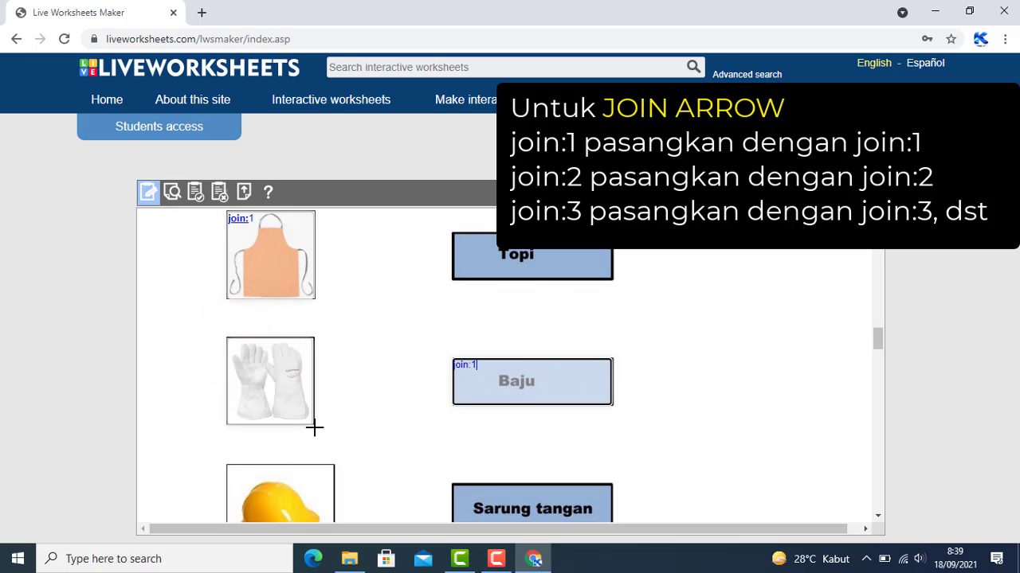
{"action": "left_click", "coordinate": [278, 381]}
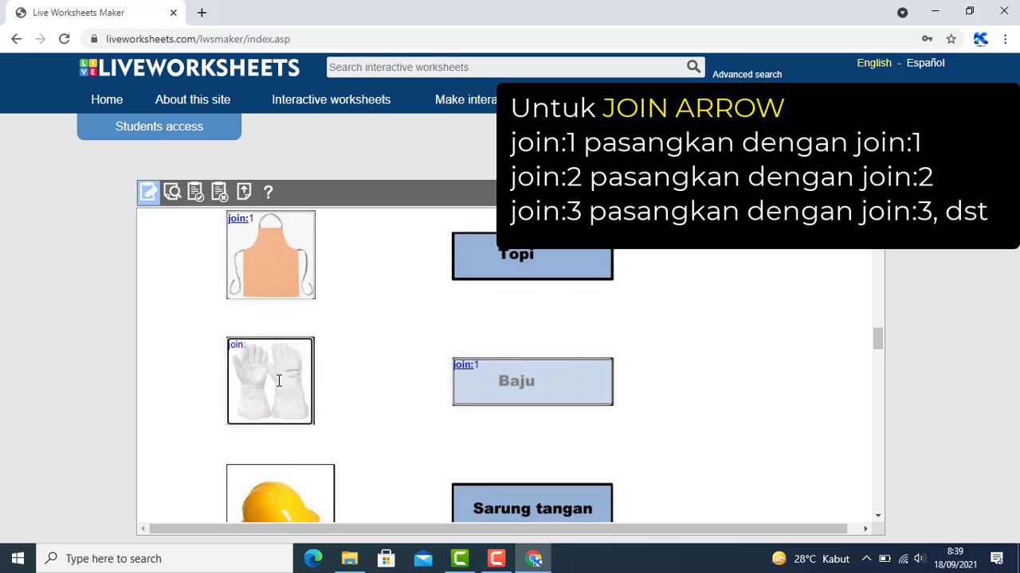
{"action": "type", "text": "join:2"}
Add a join:2 box over Sarung tangan and a join:3 box over the helmet picture
{"action": "scroll", "coordinate": [392, 406], "scroll_direction": "down", "scroll_amount": 1}
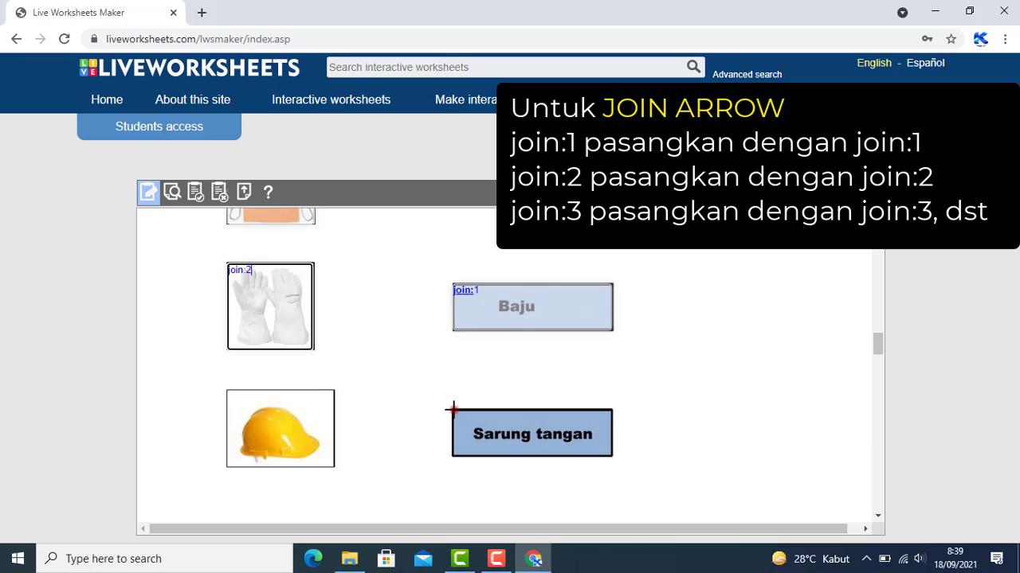
{"action": "left_click_drag", "start_coordinate": [453, 410], "coordinate": [612, 457]}
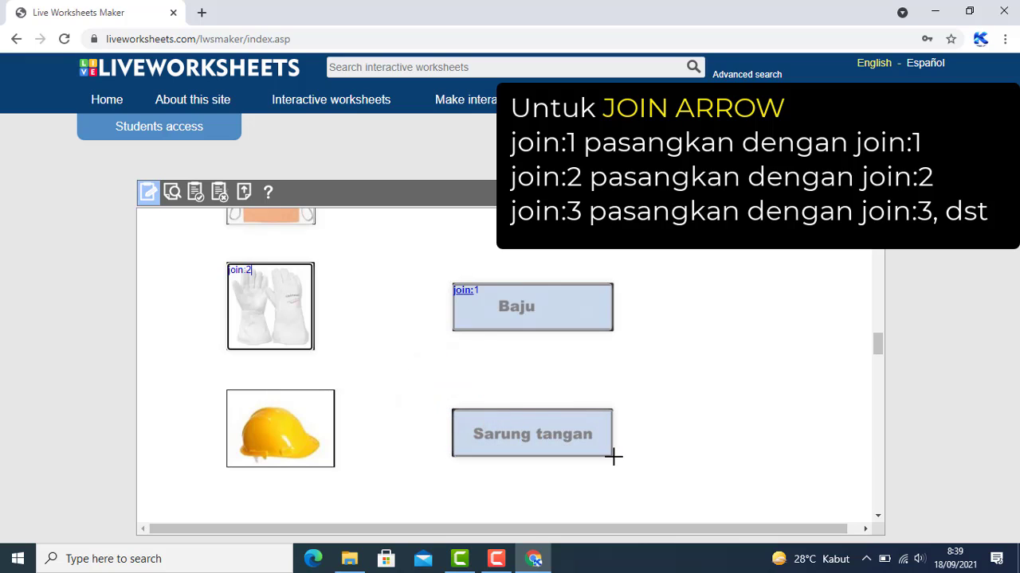
{"action": "left_click", "coordinate": [542, 430]}
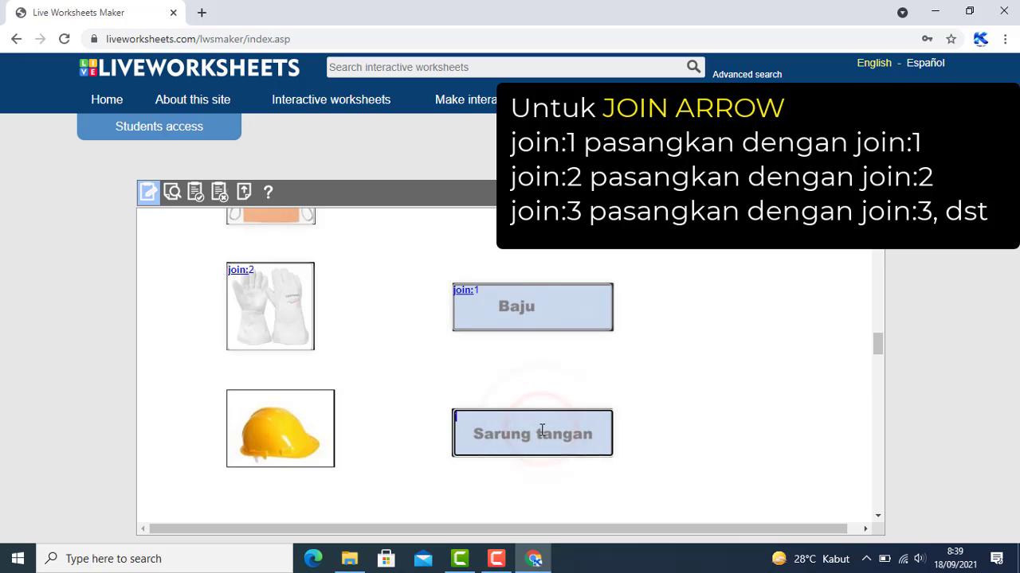
{"action": "type", "text": "join:2"}
{"action": "mouse_move", "coordinate": [225, 391]}
{"action": "left_mouse_down"}
{"action": "mouse_move", "coordinate": [255, 389]}
{"action": "mouse_move", "coordinate": [305, 425]}
{"action": "mouse_move", "coordinate": [335, 469]}
{"action": "left_mouse_up"}
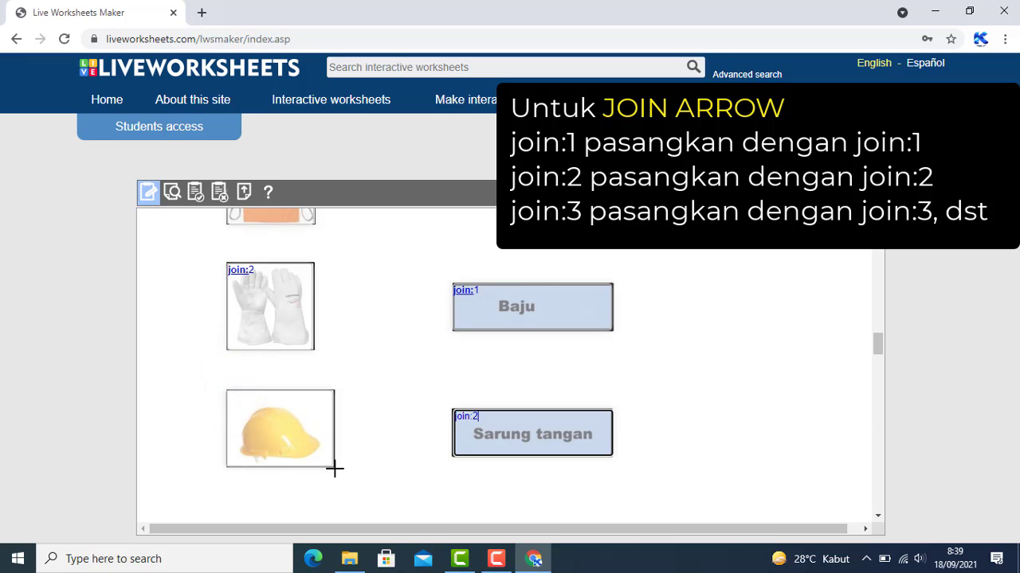
{"action": "left_click", "coordinate": [274, 426]}
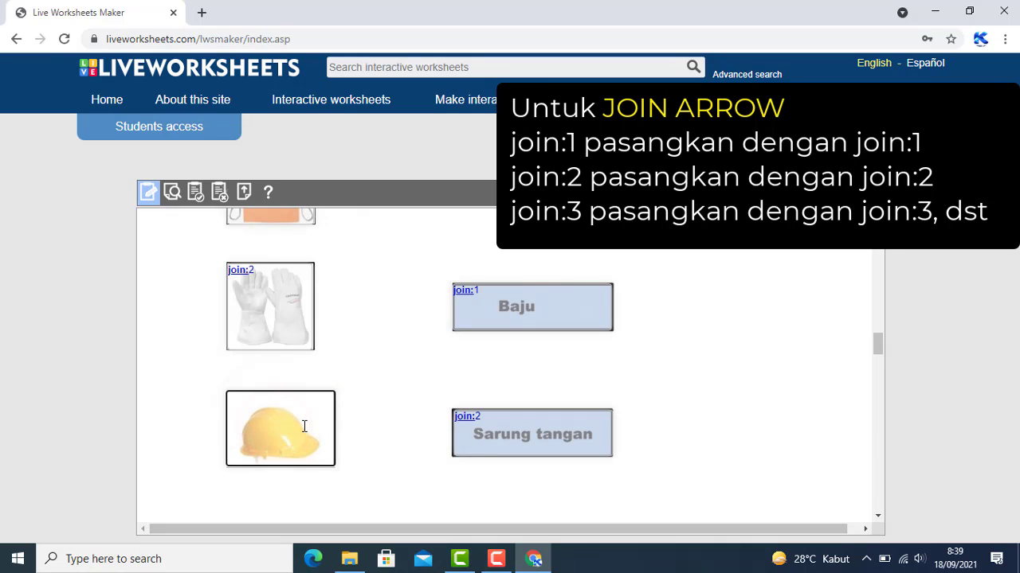
{"action": "type", "text": "join:3"}
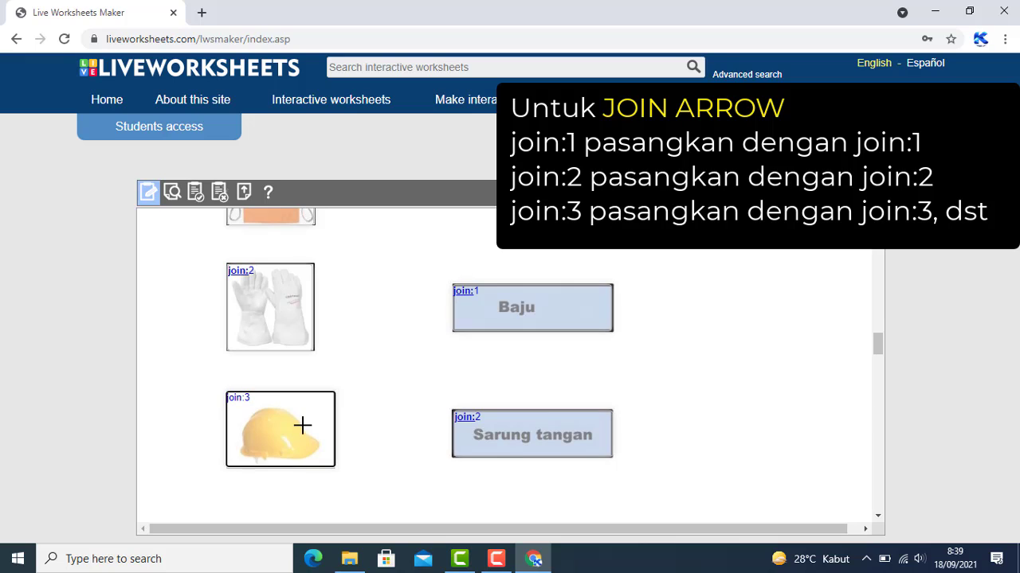
Draw a join:3 box over the Topi word box to pair it with the helmet
{"action": "scroll", "coordinate": [319, 398], "scroll_direction": "up", "scroll_amount": 1}
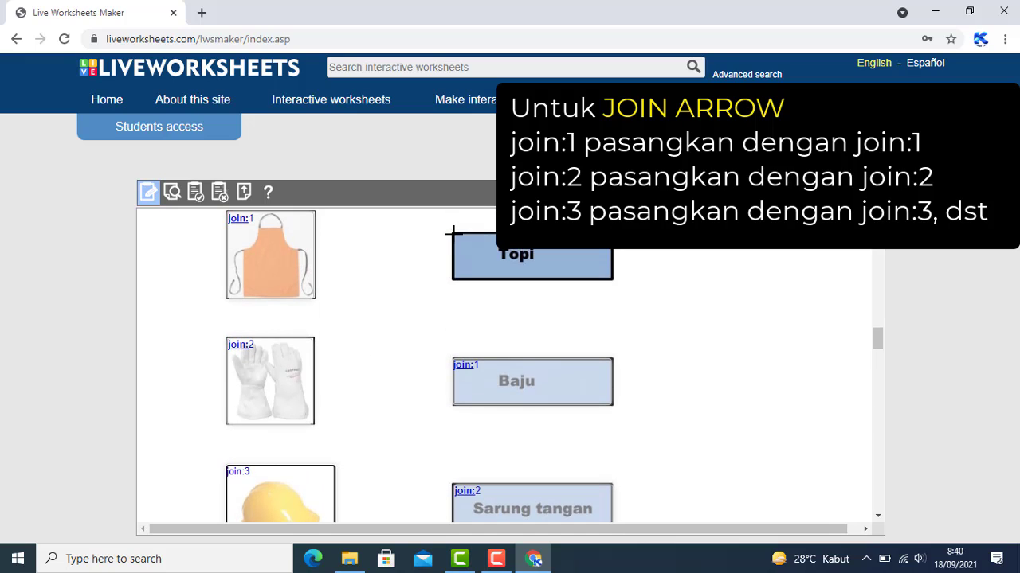
{"action": "left_click_drag", "start_coordinate": [453, 231], "coordinate": [613, 280]}
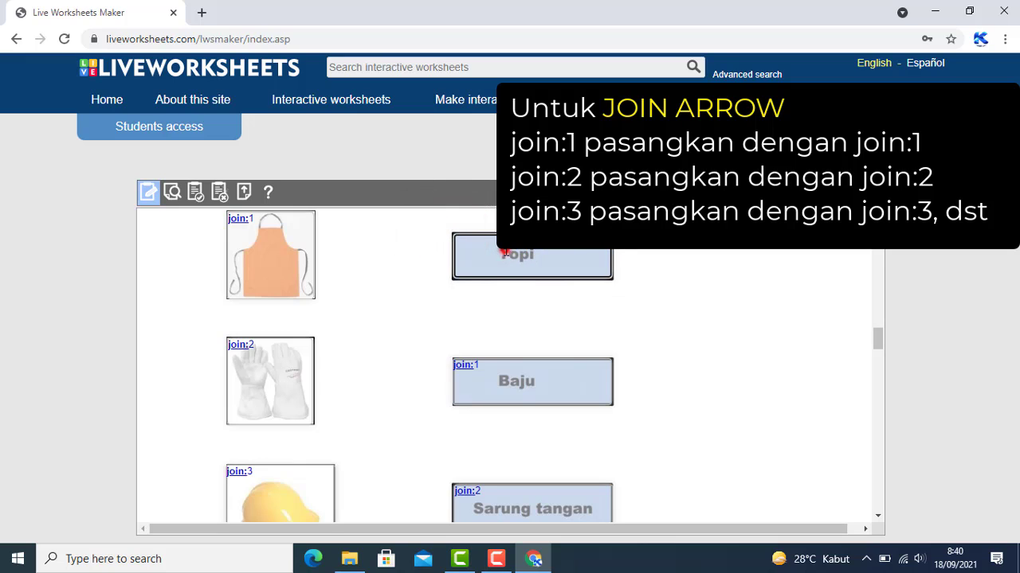
{"action": "left_click", "coordinate": [504, 253]}
{"action": "type", "text": "join:3"}
{"action": "scroll", "coordinate": [337, 318], "scroll_direction": "up", "scroll_amount": 1}
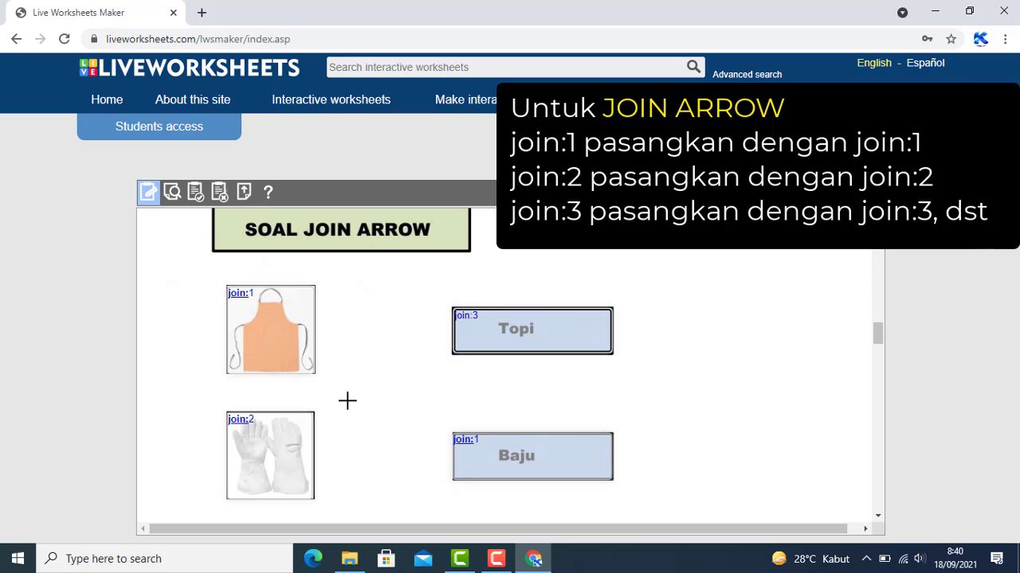
{"action": "scroll", "coordinate": [347, 401], "scroll_direction": "down", "scroll_amount": 1}
{"action": "scroll", "coordinate": [347, 401], "scroll_direction": "down", "scroll_amount": 8}
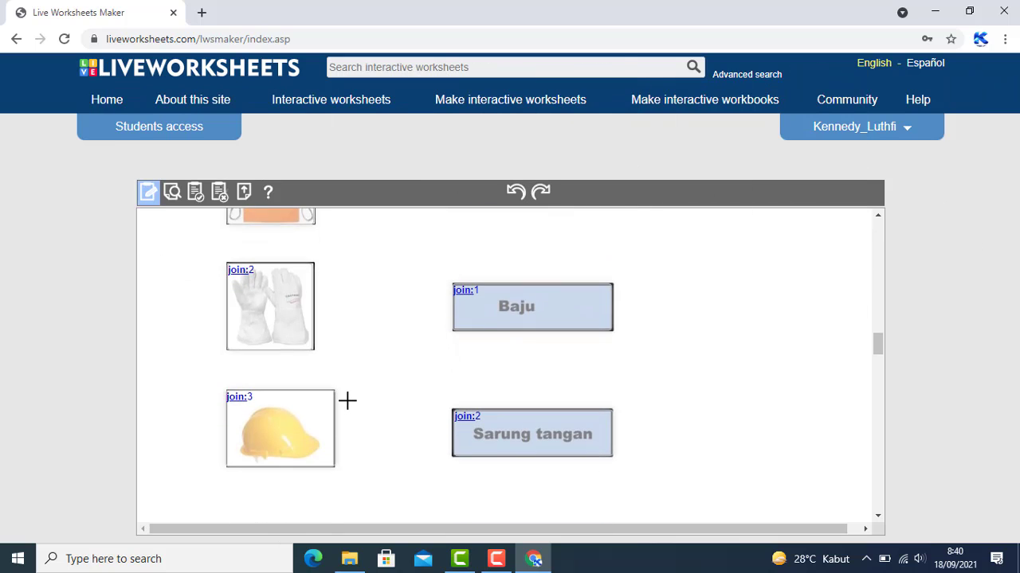
{"action": "scroll", "coordinate": [347, 400], "scroll_direction": "down", "scroll_amount": 1}
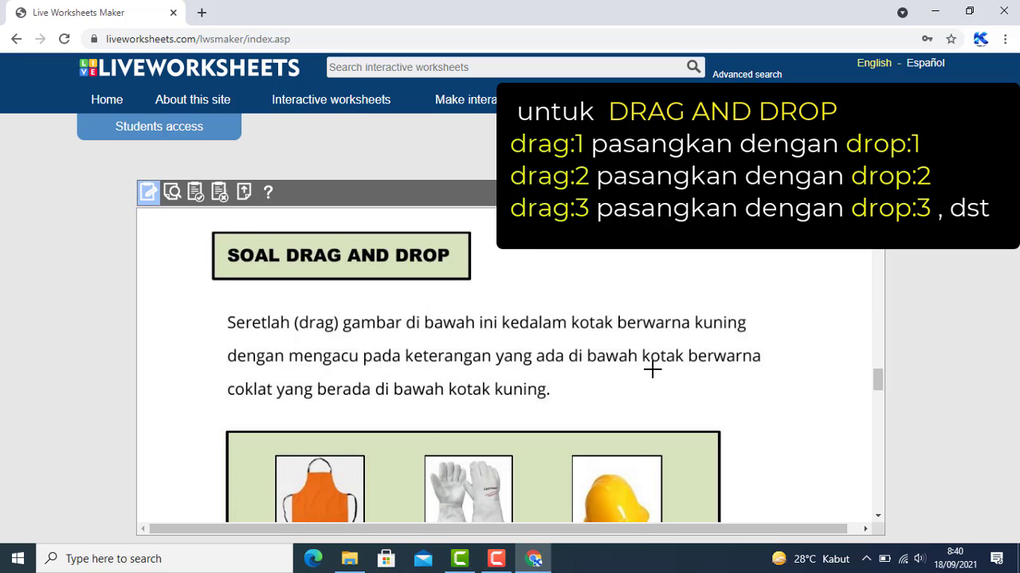
{"action": "scroll", "coordinate": [651, 368], "scroll_direction": "down", "scroll_amount": 1}
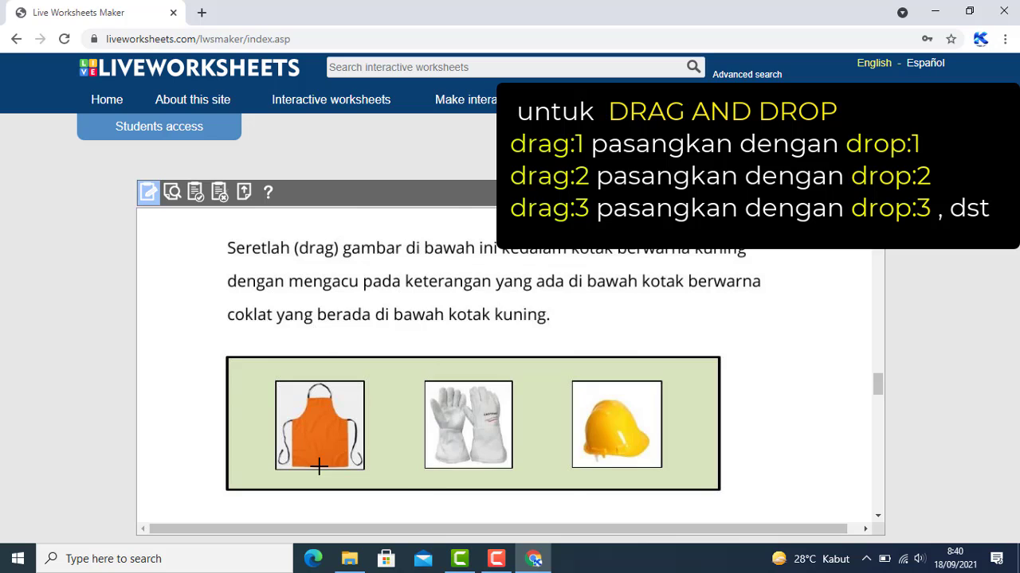
{"action": "scroll", "coordinate": [319, 466], "scroll_direction": "down", "scroll_amount": 3}
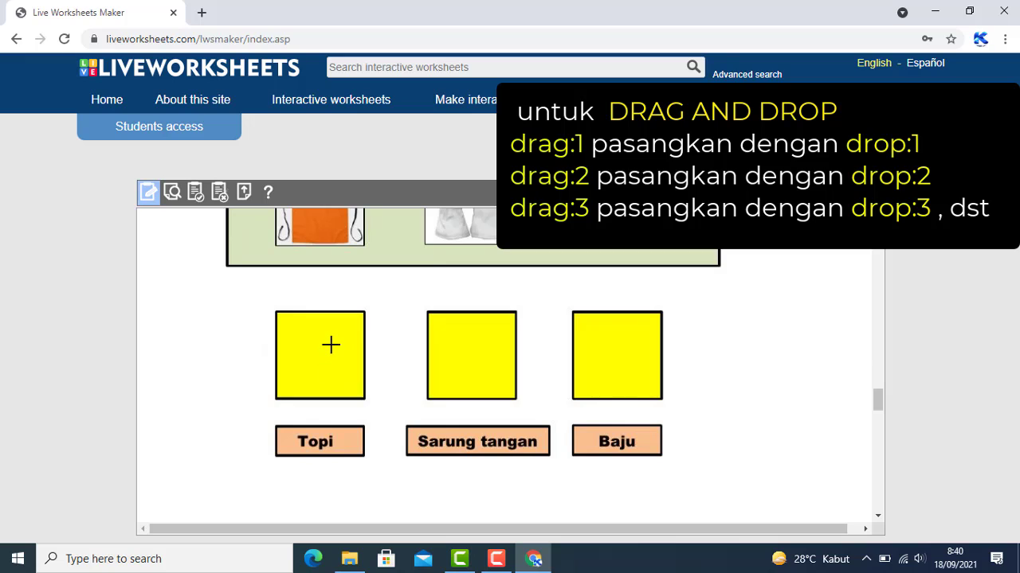
{"action": "scroll", "coordinate": [331, 344], "scroll_direction": "up", "scroll_amount": 1}
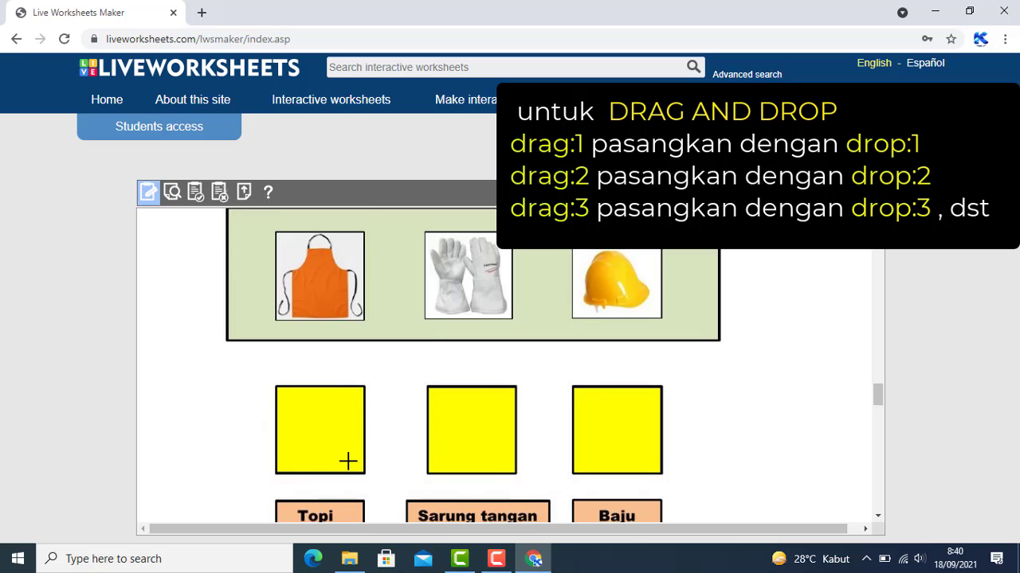
{"action": "scroll", "coordinate": [348, 461], "scroll_direction": "up", "scroll_amount": 1}
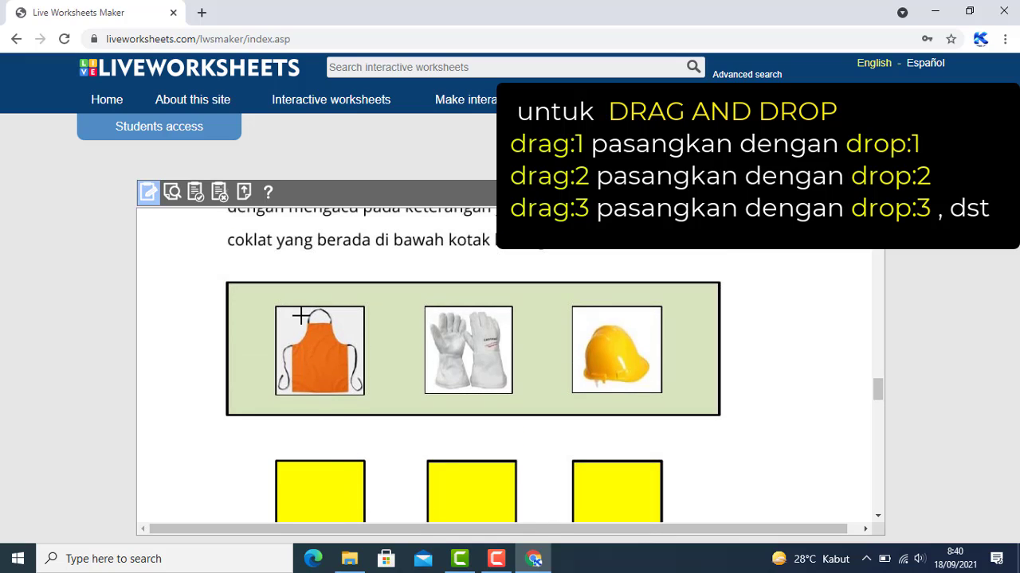
Draw a drag:1 answer box over the apron picture
{"action": "mouse_move", "coordinate": [276, 308]}
{"action": "left_mouse_down"}
{"action": "mouse_move", "coordinate": [340, 330]}
{"action": "mouse_move", "coordinate": [364, 396]}
{"action": "left_mouse_up"}
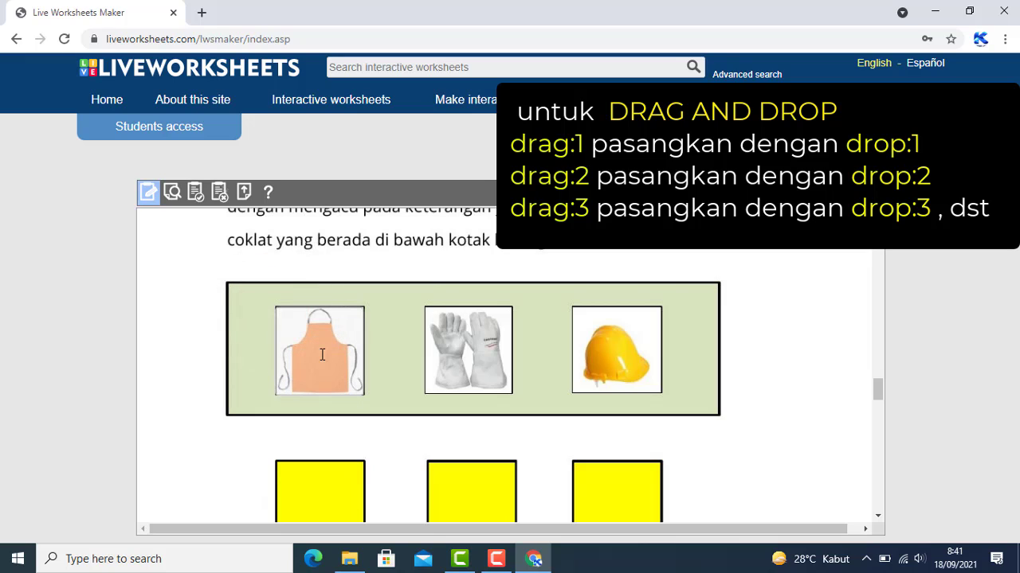
{"action": "left_click", "coordinate": [323, 354]}
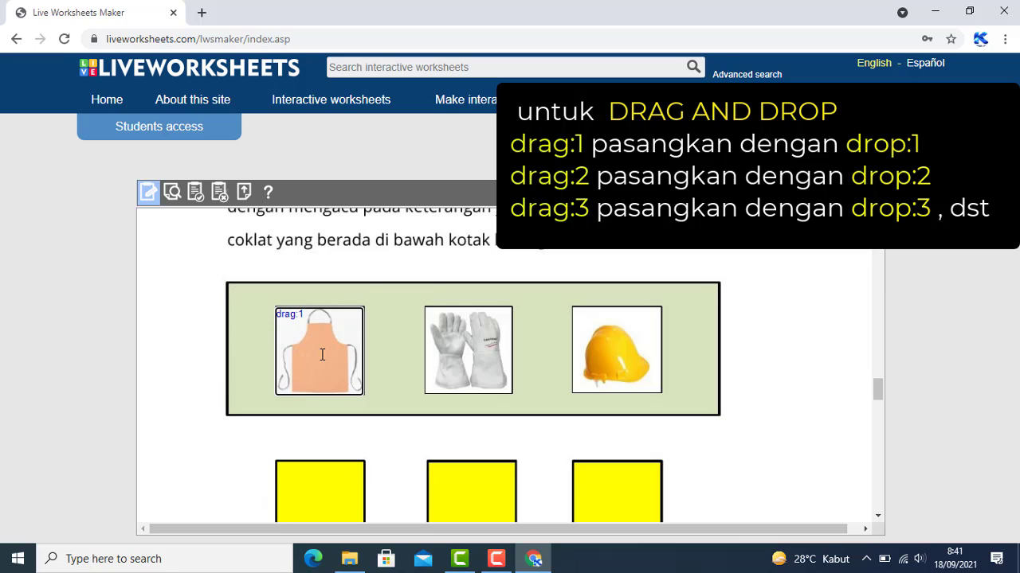
{"action": "scroll", "coordinate": [322, 354], "scroll_direction": "down", "scroll_amount": 1}
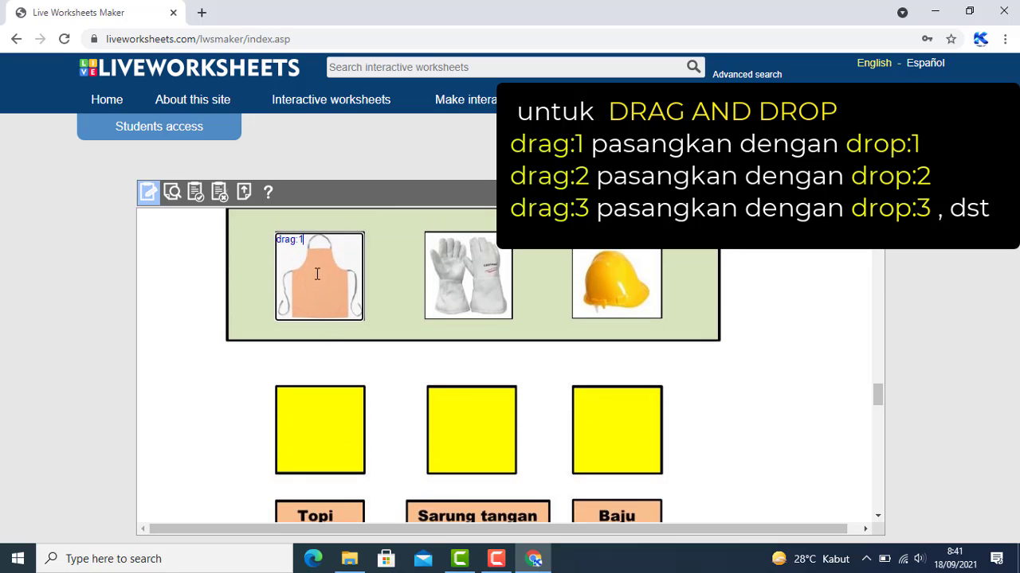
{"action": "scroll", "coordinate": [317, 273], "scroll_direction": "down", "scroll_amount": 2}
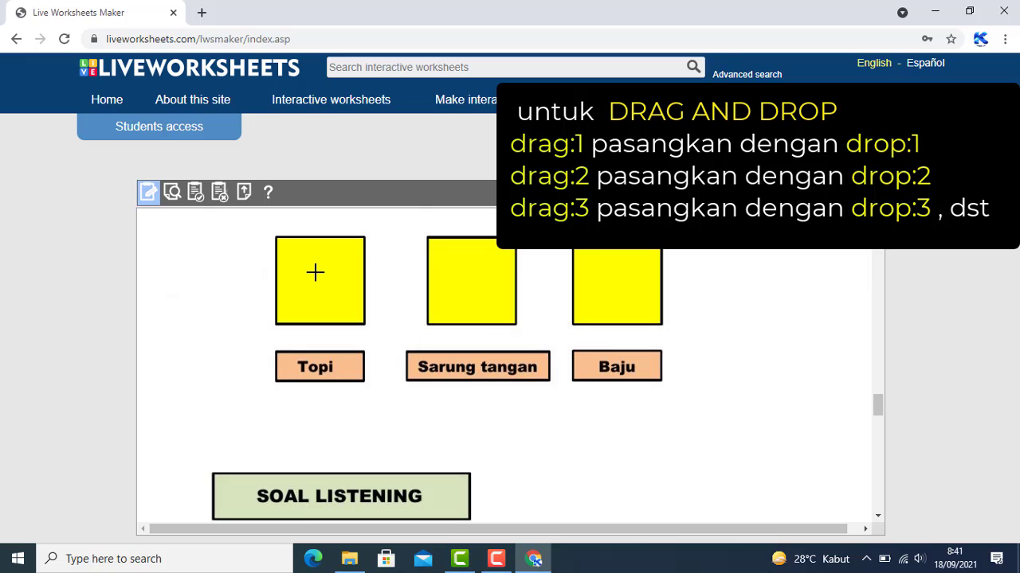
{"action": "scroll", "coordinate": [607, 342], "scroll_direction": "up", "scroll_amount": 1}
Add drop:1 over the Baju square and drop:2 over the Sarung tangan square
{"action": "mouse_move", "coordinate": [572, 314]}
{"action": "left_mouse_down"}
{"action": "mouse_move", "coordinate": [606, 316]}
{"action": "mouse_move", "coordinate": [633, 341]}
{"action": "mouse_move", "coordinate": [658, 401]}
{"action": "left_mouse_up"}
{"action": "left_click", "coordinate": [596, 334]}
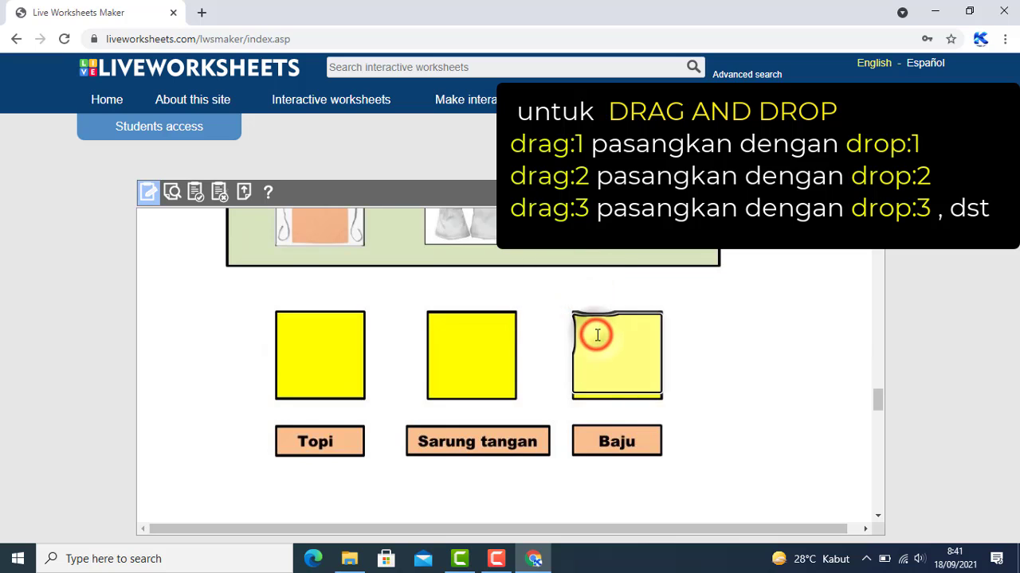
{"action": "left_click", "coordinate": [426, 231]}
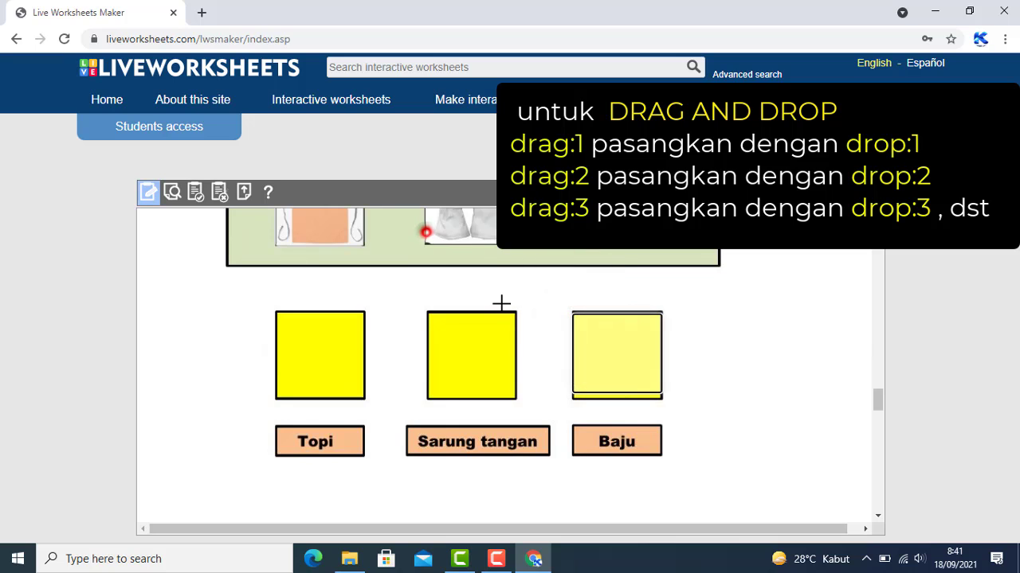
{"action": "left_click", "coordinate": [469, 269]}
{"action": "left_click_drag", "start_coordinate": [428, 311], "coordinate": [517, 401]}
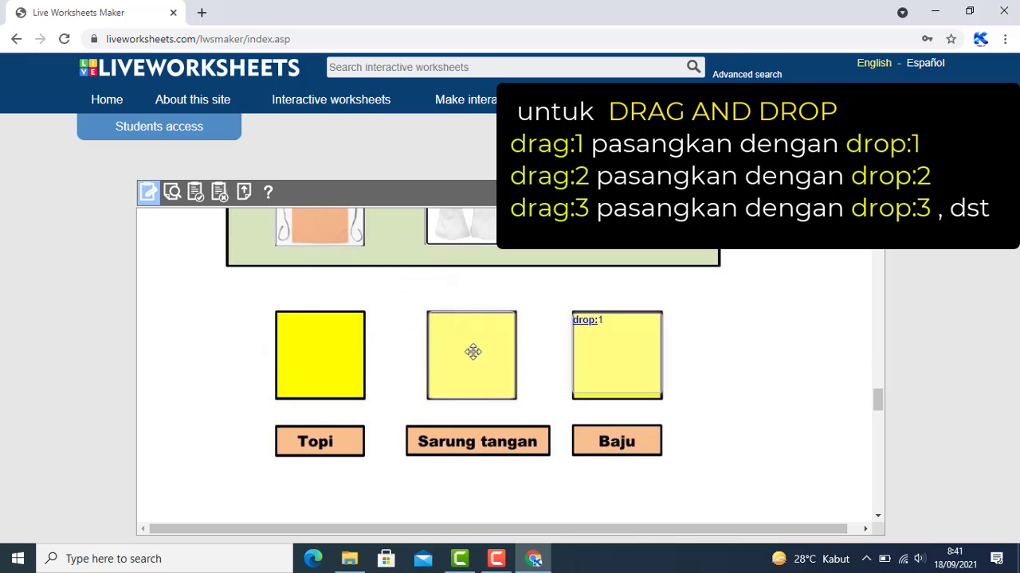
{"action": "left_click", "coordinate": [473, 350]}
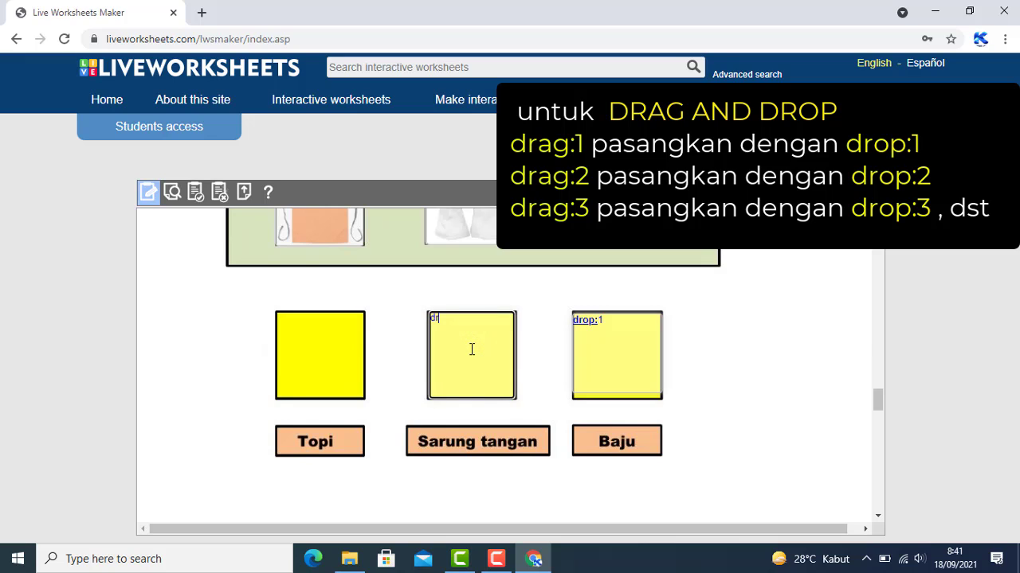
{"action": "type", "text": "drop:2"}
Give the helmet picture drag:3 and start a drop box over the Topi square
{"action": "scroll", "coordinate": [470, 348], "scroll_direction": "up", "scroll_amount": 1}
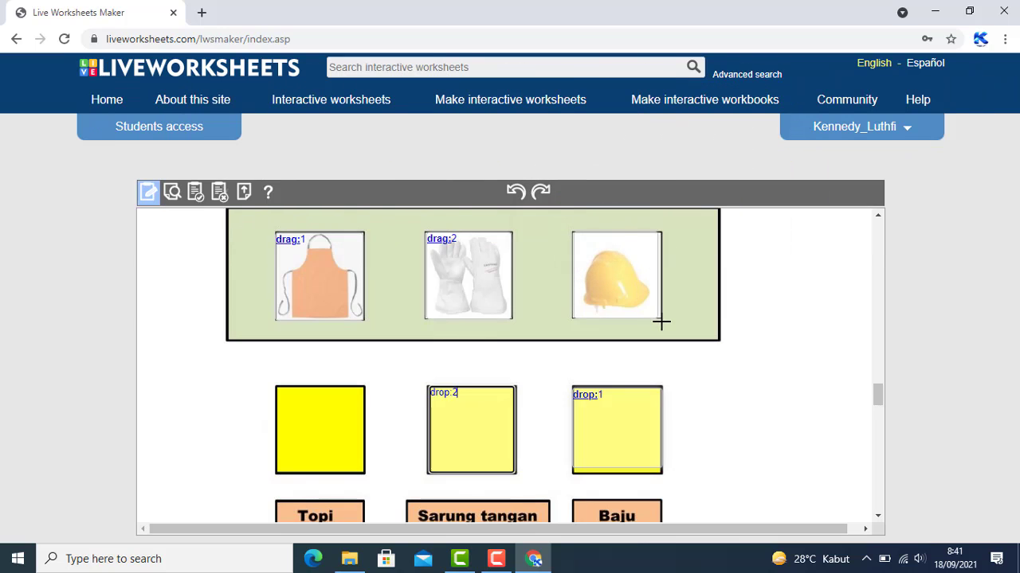
{"action": "left_click", "coordinate": [621, 271]}
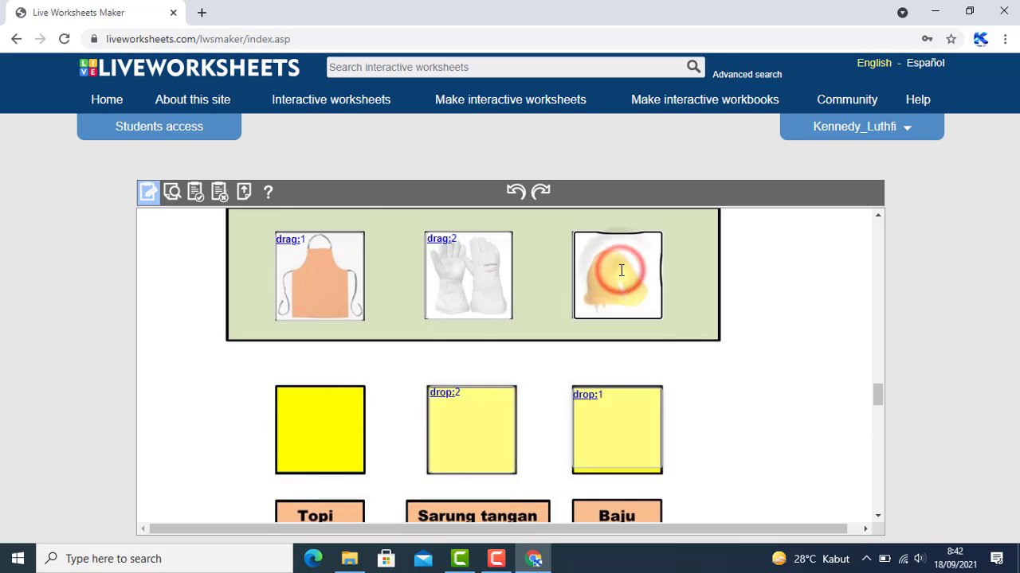
{"action": "type", "text": "drag"}
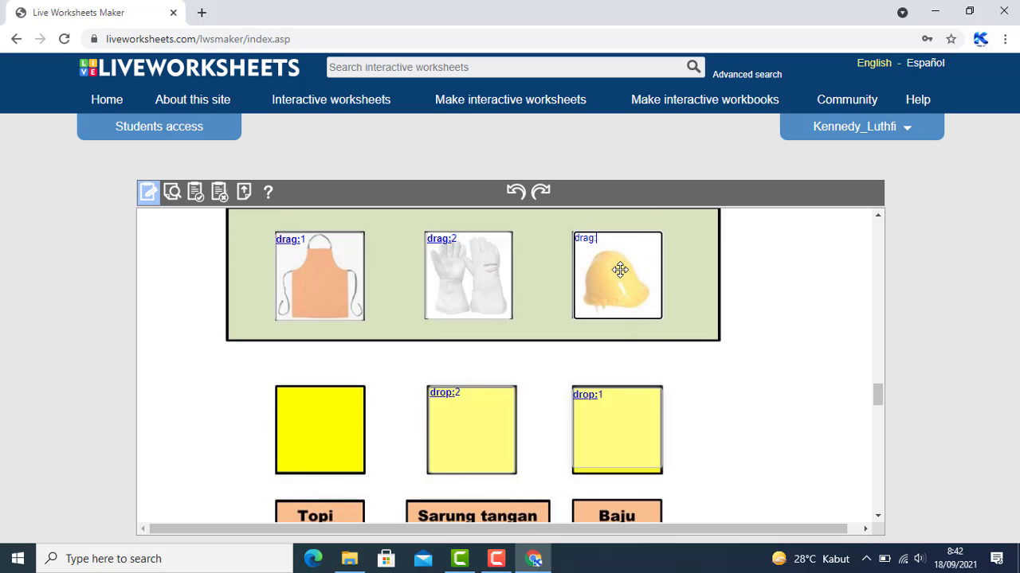
{"action": "type", "text": ":3"}
{"action": "scroll", "coordinate": [398, 294], "scroll_direction": "down", "scroll_amount": 1}
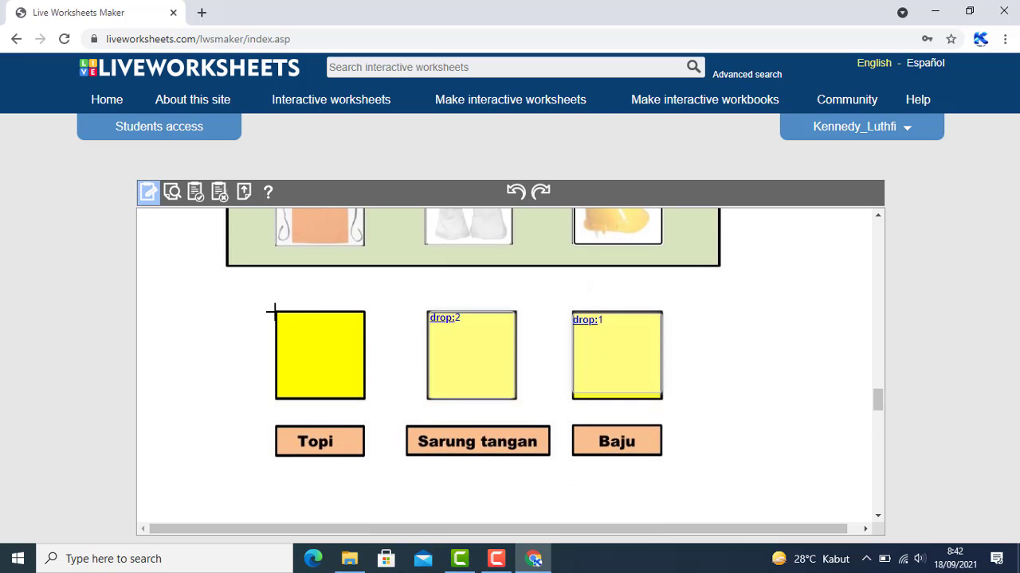
{"action": "left_click_drag", "start_coordinate": [275, 311], "coordinate": [366, 401]}
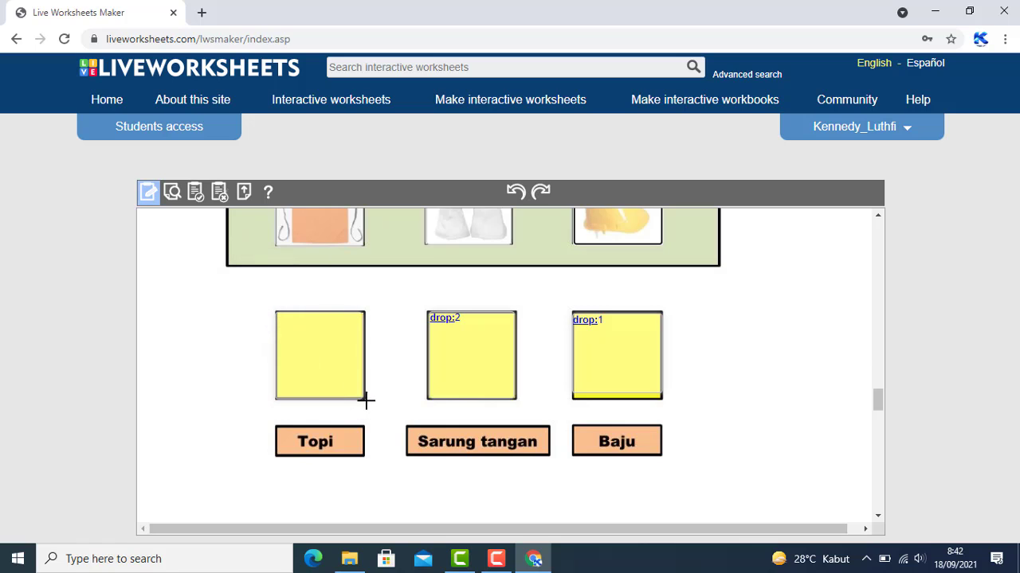
{"action": "left_click", "coordinate": [327, 347]}
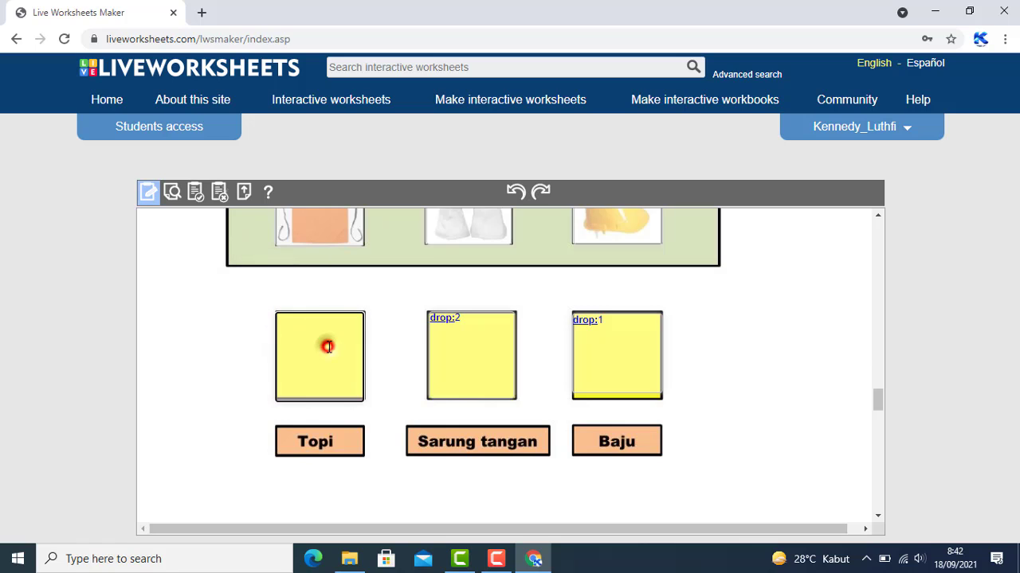
{"action": "type", "text": "drop:3"}
Scroll the worksheet to the SOAL LISTENING exercise with its Benar and Salah buttons
{"action": "scroll", "coordinate": [329, 346], "scroll_direction": "up", "scroll_amount": 3}
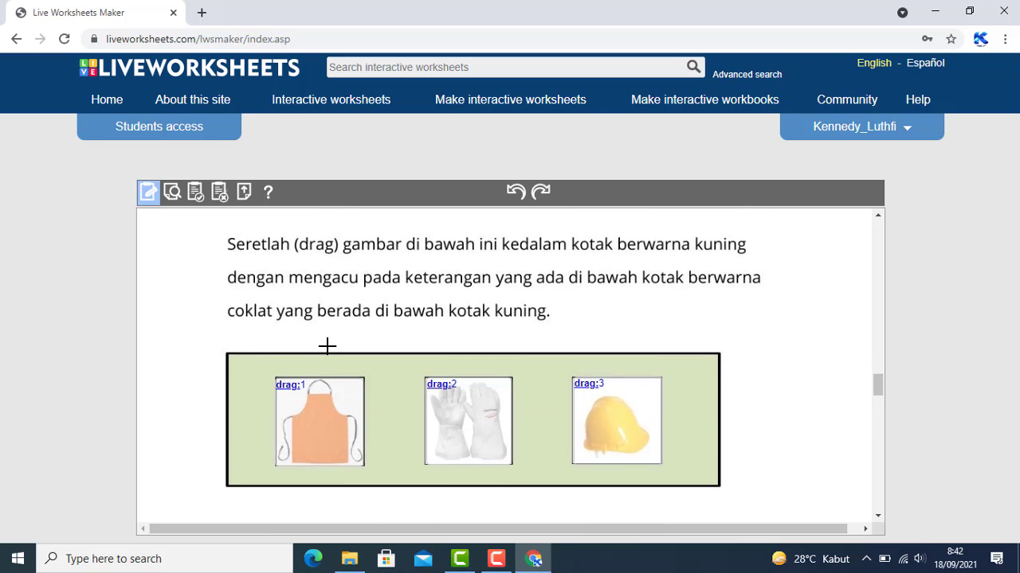
{"action": "scroll", "coordinate": [327, 346], "scroll_direction": "up", "scroll_amount": 2}
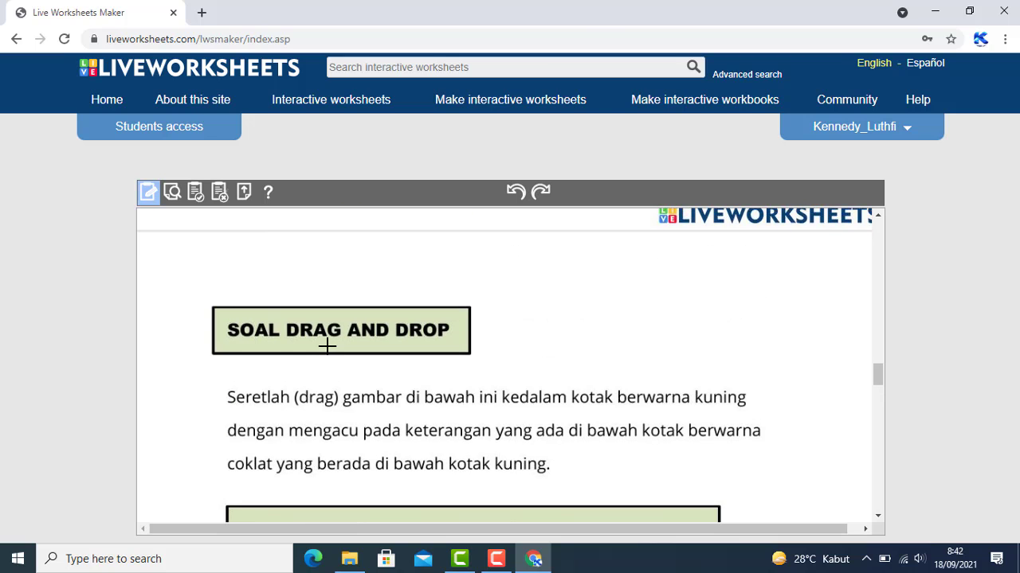
{"action": "scroll", "coordinate": [327, 347], "scroll_direction": "down", "scroll_amount": 5}
{"action": "scroll", "coordinate": [328, 347], "scroll_direction": "down", "scroll_amount": 3}
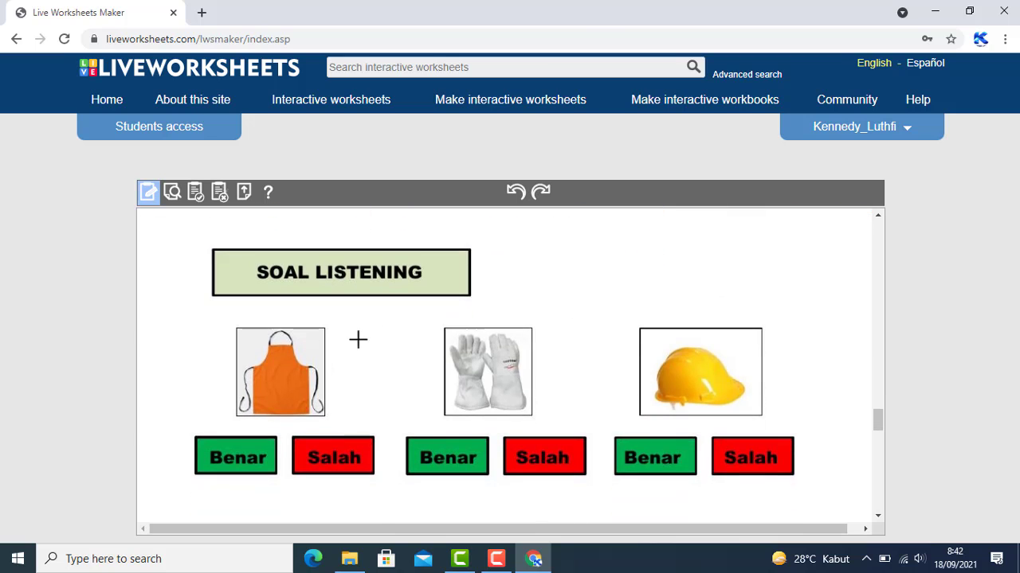
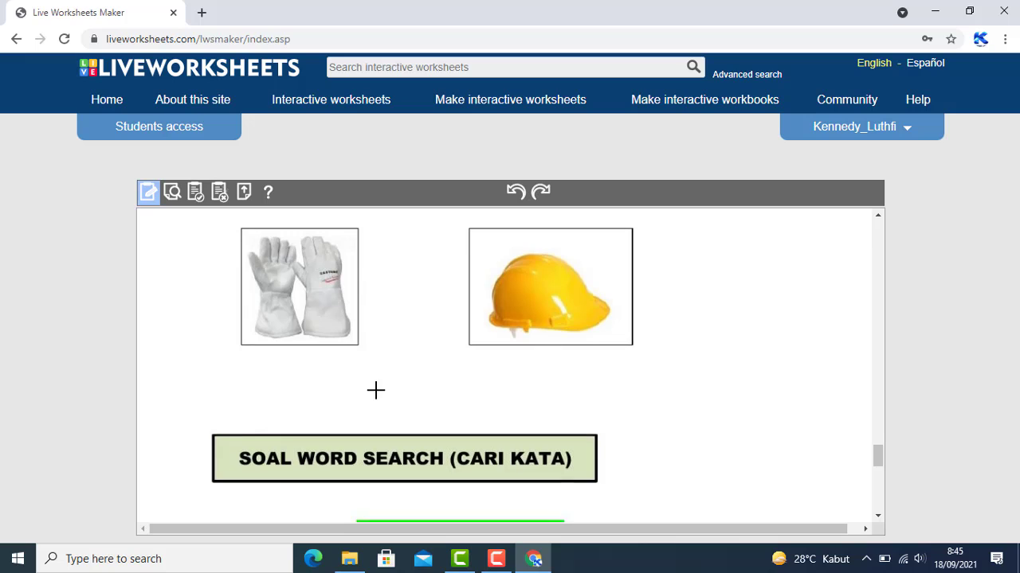
Scroll up to the SOAL SPEAKING section with the gloves and helmet pictures
{"action": "scroll", "coordinate": [375, 389], "scroll_direction": "up", "scroll_amount": 1}
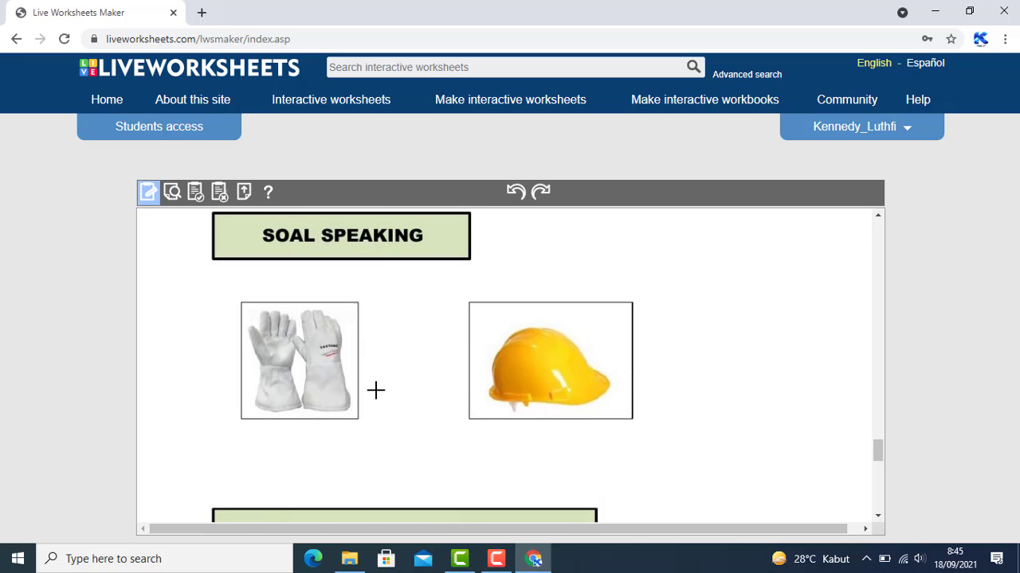
Draw an answer box over the gloves picture and enter speak:sarung tangan
{"action": "left_click", "coordinate": [240, 303]}
{"action": "left_click_drag", "start_coordinate": [241, 303], "coordinate": [363, 420]}
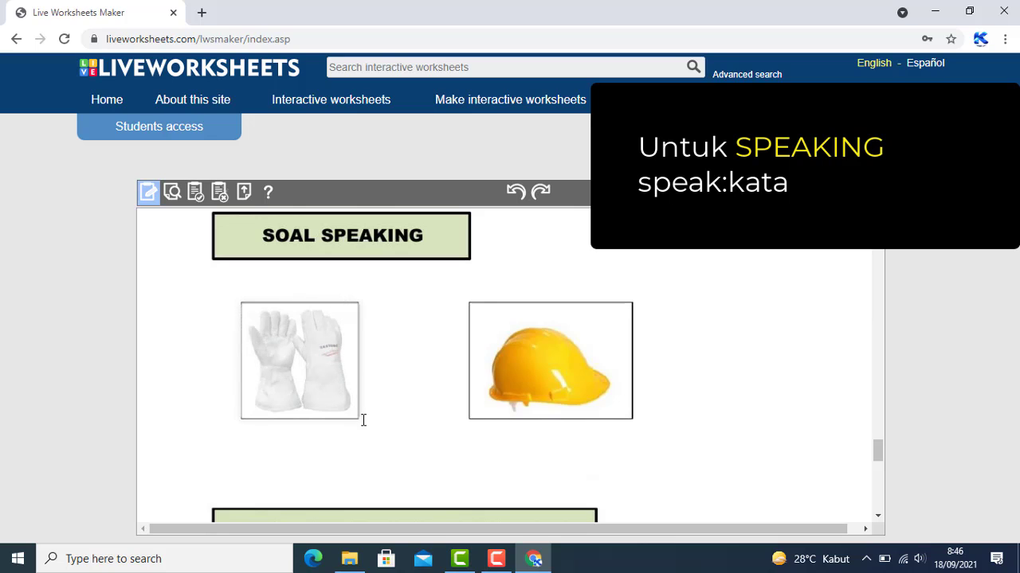
{"action": "left_click", "coordinate": [296, 354]}
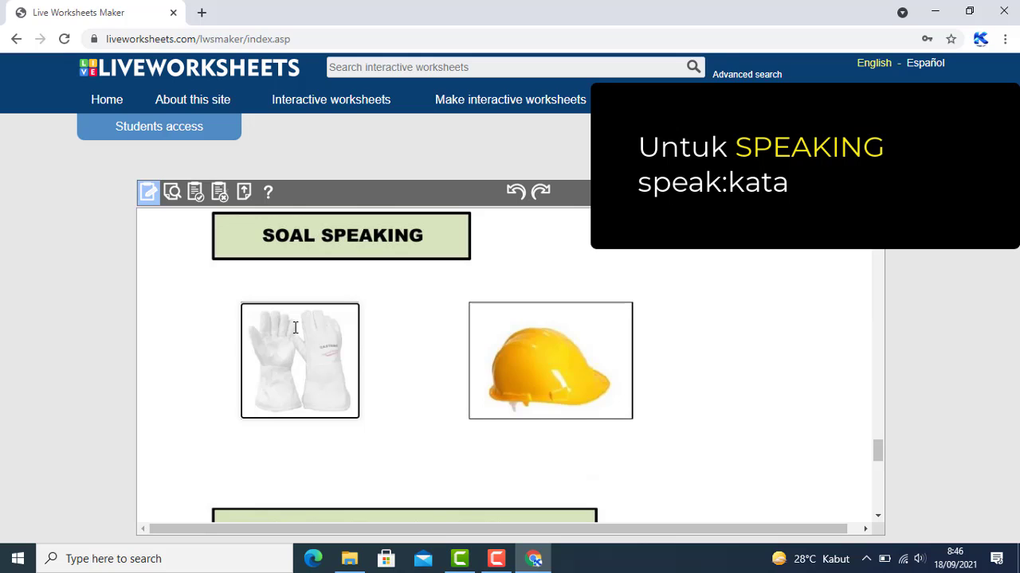
{"action": "type", "text": "speak"}
{"action": "type", "text": ":sarung tangan"}
Draw a helmet box, save Bahasa Indonesia as default speech language, then begin speak:topi
{"action": "left_click_drag", "start_coordinate": [471, 302], "coordinate": [634, 423]}
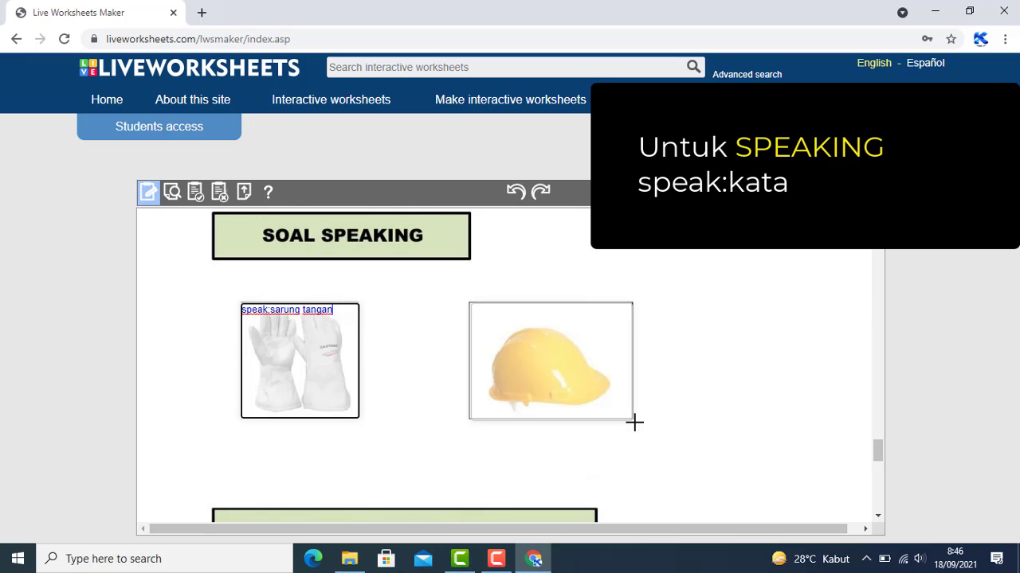
{"action": "left_click", "coordinate": [523, 327]}
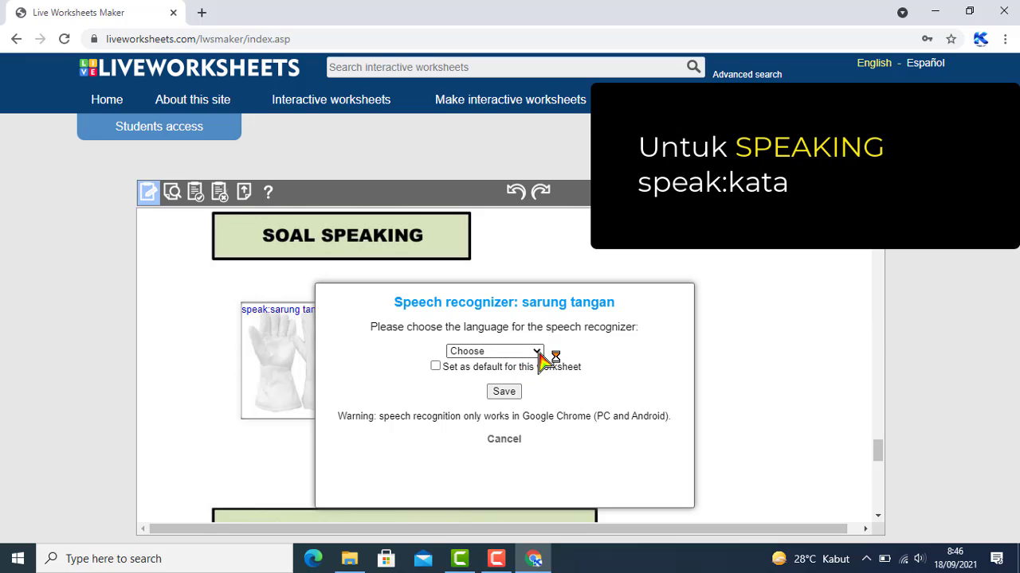
{"action": "left_click", "coordinate": [539, 354]}
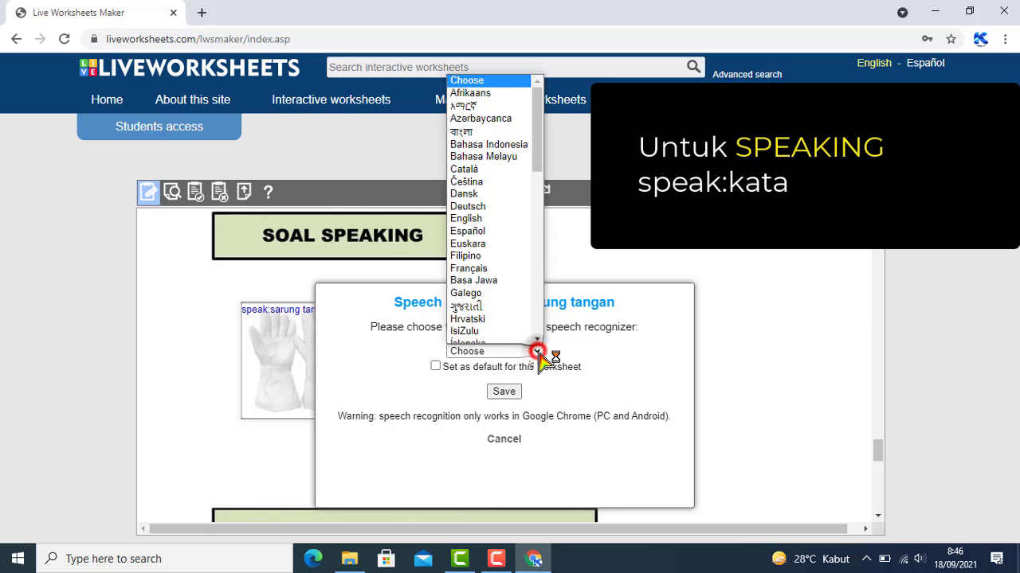
{"action": "left_click", "coordinate": [500, 143]}
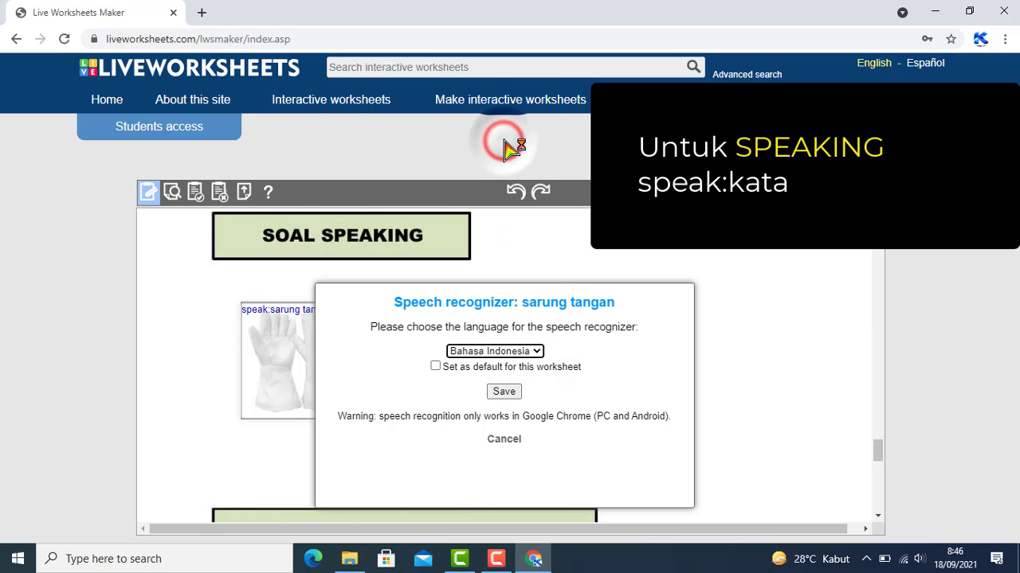
{"action": "left_click", "coordinate": [435, 366]}
{"action": "left_click", "coordinate": [504, 393]}
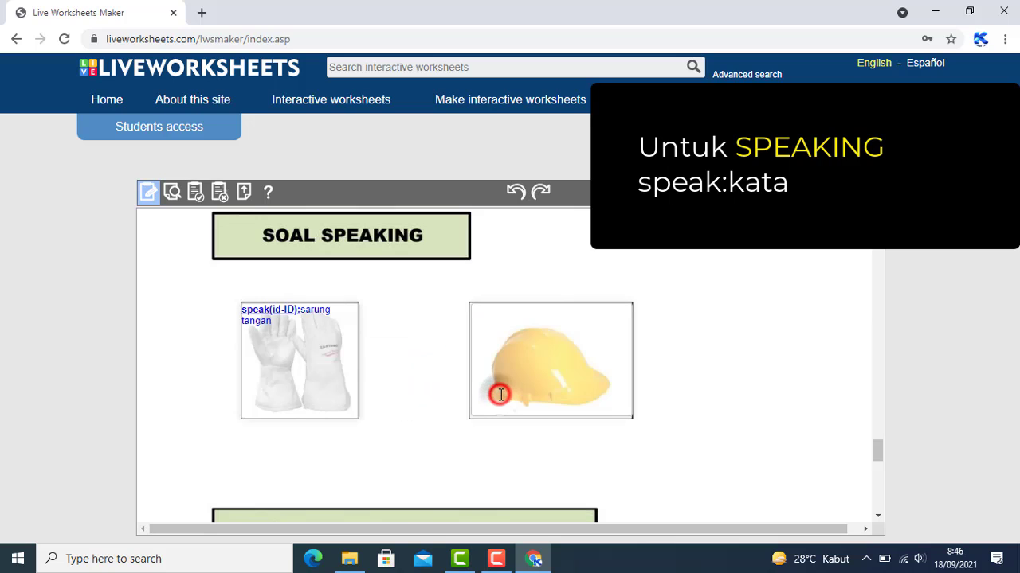
{"action": "left_click", "coordinate": [532, 329]}
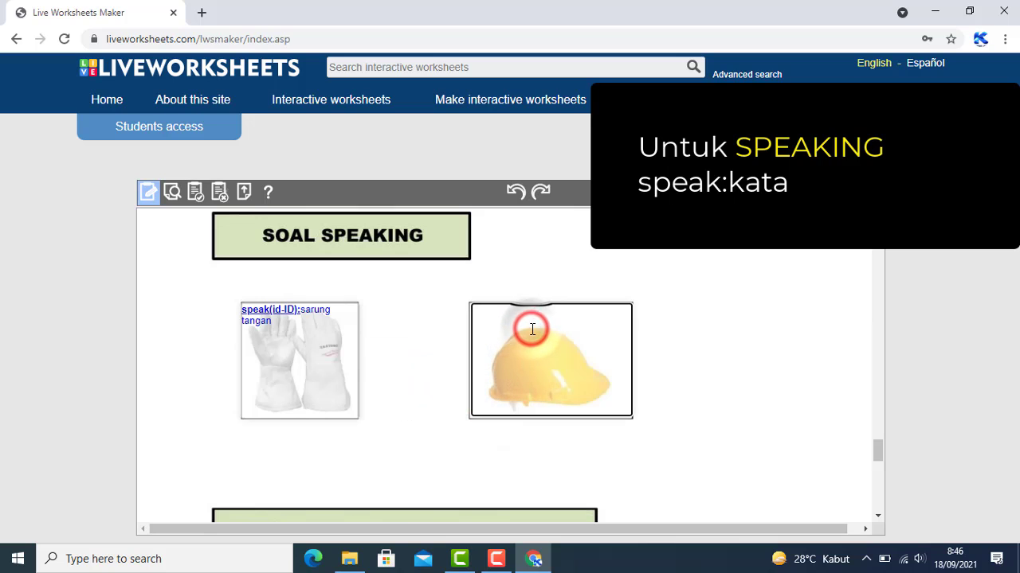
{"action": "type", "text": "speak"}
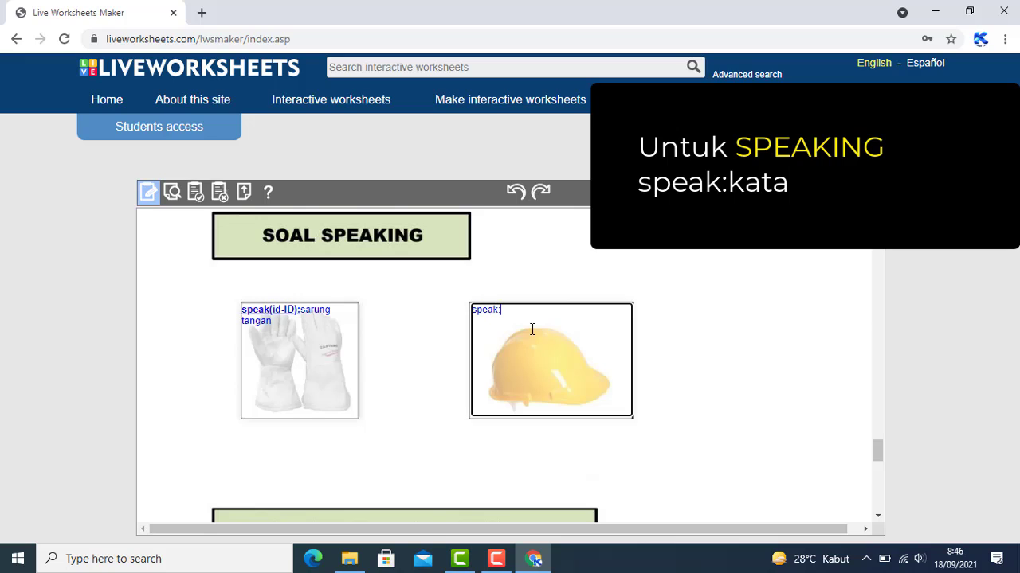
{"action": "type", "text": ":topi"}
Draw an answer box from corner to corner over the word search letter grid
{"action": "scroll", "coordinate": [532, 329], "scroll_direction": "down", "scroll_amount": 1}
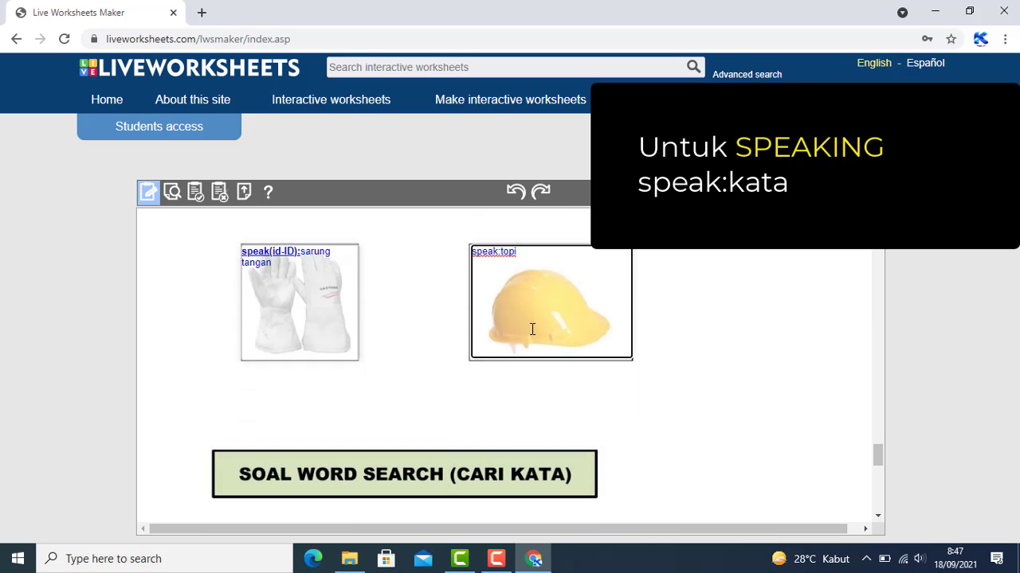
{"action": "scroll", "coordinate": [419, 368], "scroll_direction": "up", "scroll_amount": 1}
{"action": "scroll", "coordinate": [396, 381], "scroll_direction": "down", "scroll_amount": 3}
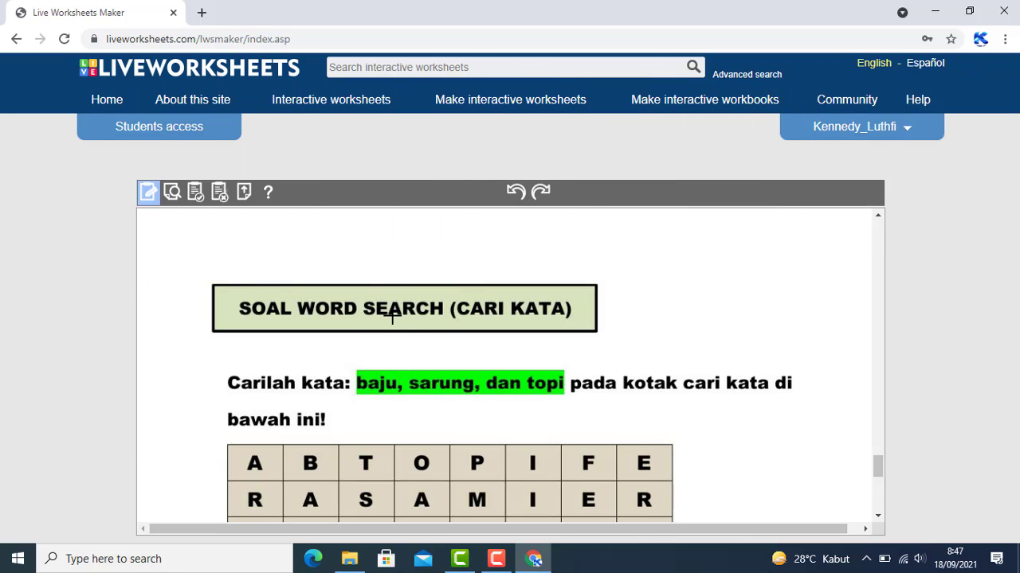
{"action": "scroll", "coordinate": [392, 315], "scroll_direction": "down", "scroll_amount": 1}
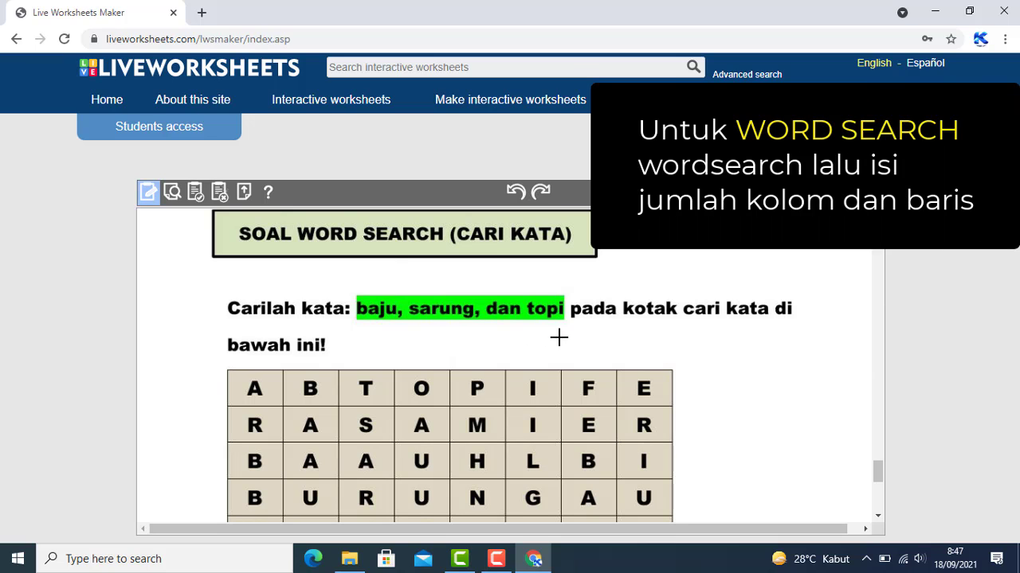
{"action": "scroll", "coordinate": [417, 425], "scroll_direction": "down", "scroll_amount": 1}
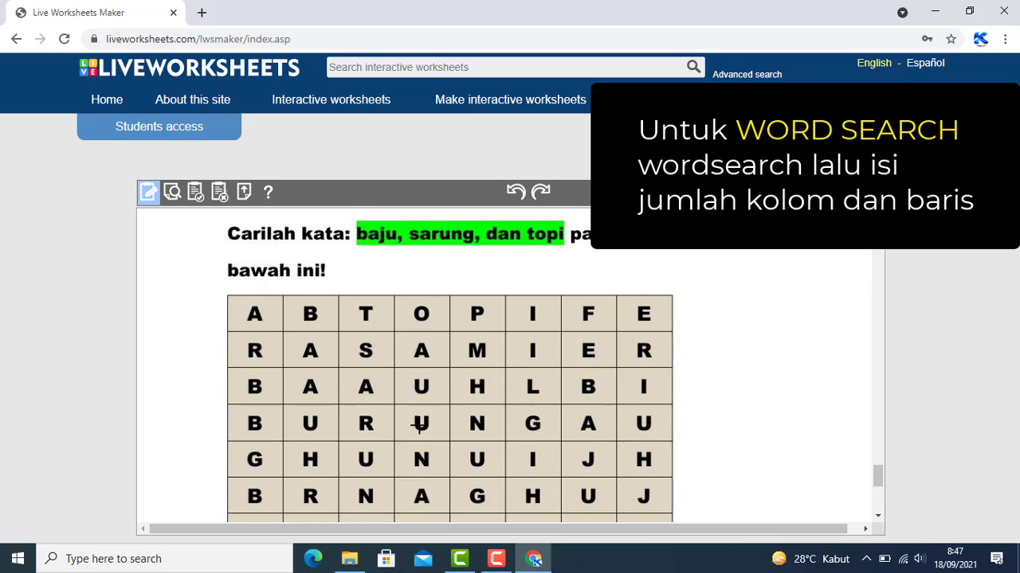
{"action": "scroll", "coordinate": [416, 425], "scroll_direction": "up", "scroll_amount": 1}
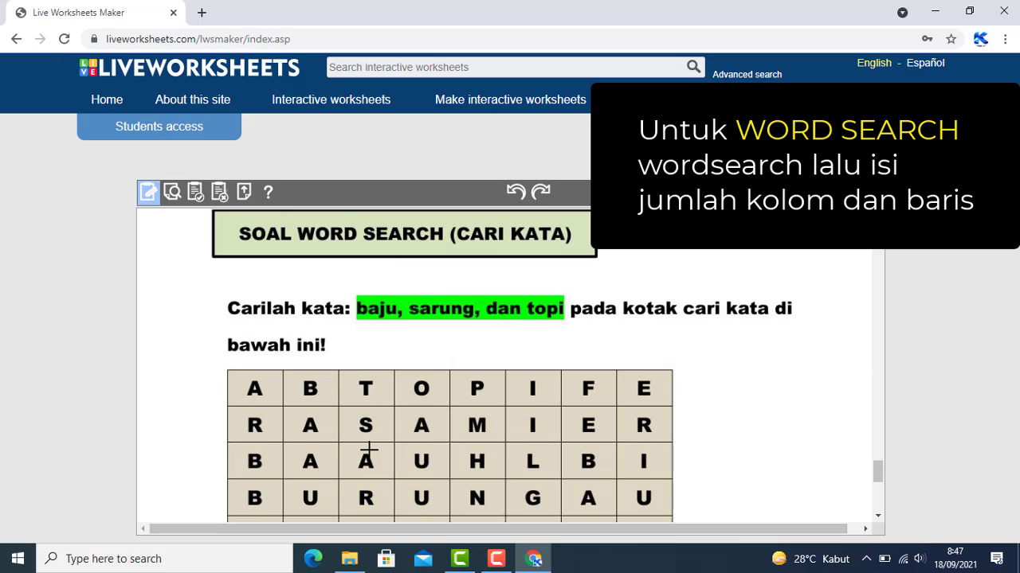
{"action": "scroll", "coordinate": [311, 390], "scroll_direction": "down", "scroll_amount": 2}
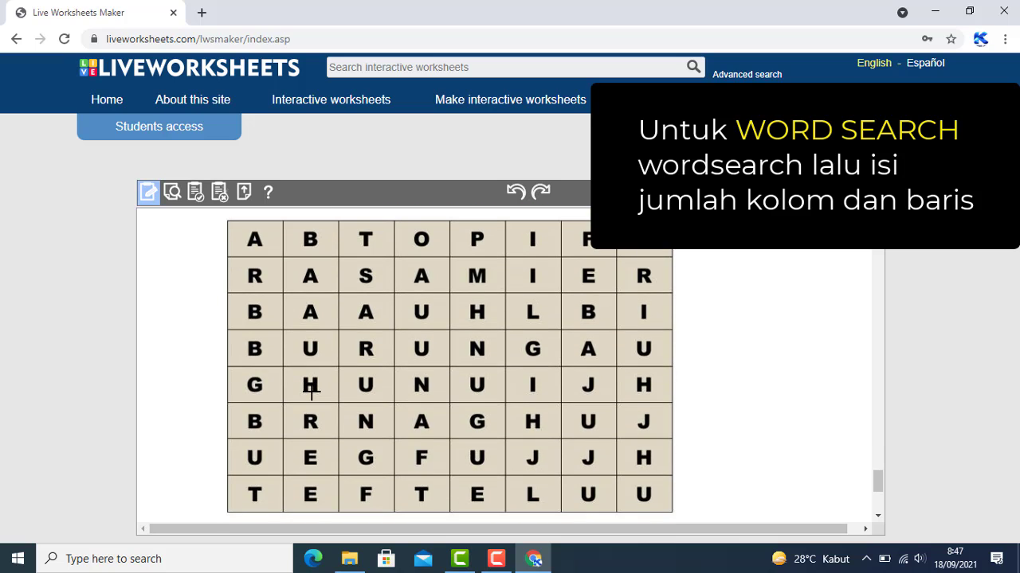
{"action": "scroll", "coordinate": [311, 390], "scroll_direction": "up", "scroll_amount": 1}
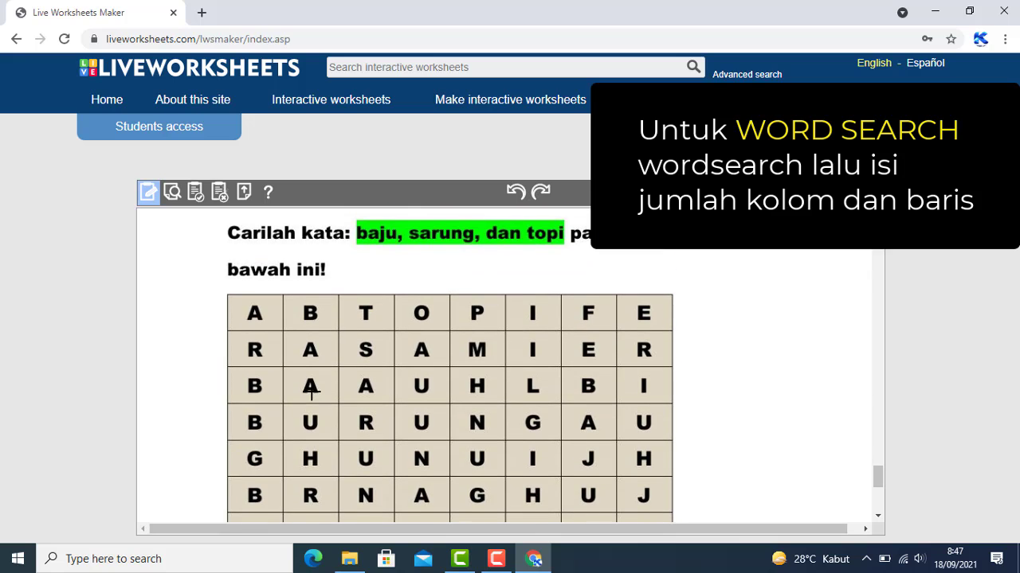
{"action": "scroll", "coordinate": [311, 390], "scroll_direction": "down", "scroll_amount": 1}
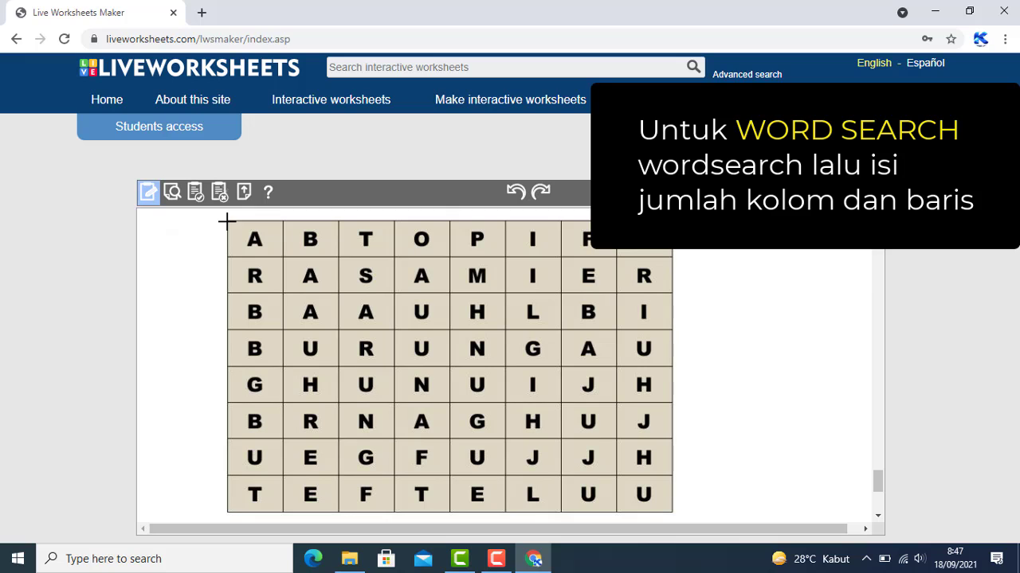
{"action": "mouse_move", "coordinate": [226, 221]}
{"action": "left_mouse_down"}
{"action": "mouse_move", "coordinate": [243, 399]}
{"action": "mouse_move", "coordinate": [329, 476]}
{"action": "mouse_move", "coordinate": [459, 502]}
{"action": "mouse_move", "coordinate": [676, 516]}
{"action": "left_mouse_up"}
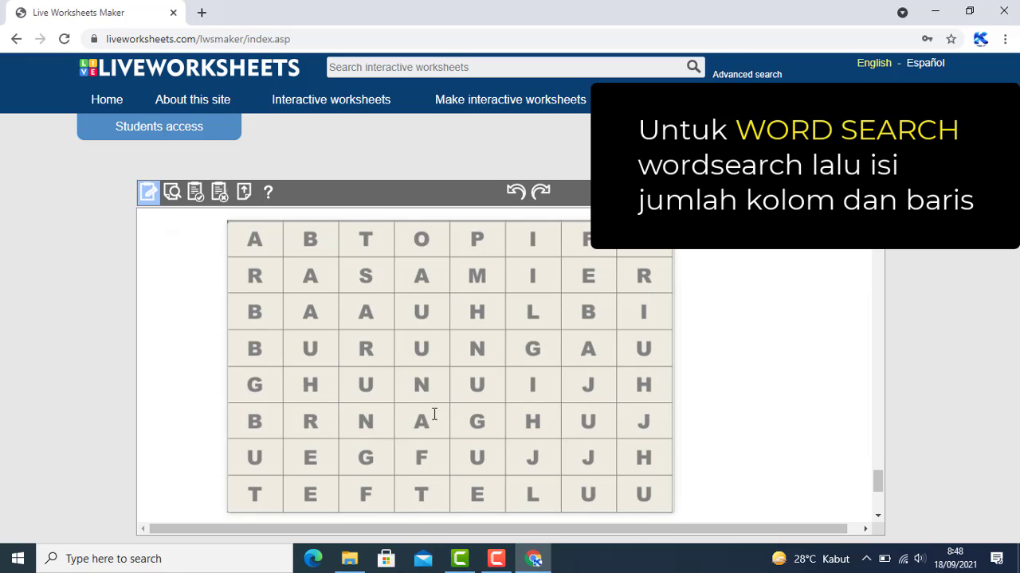
{"action": "scroll", "coordinate": [405, 401], "scroll_direction": "up", "scroll_amount": 3}
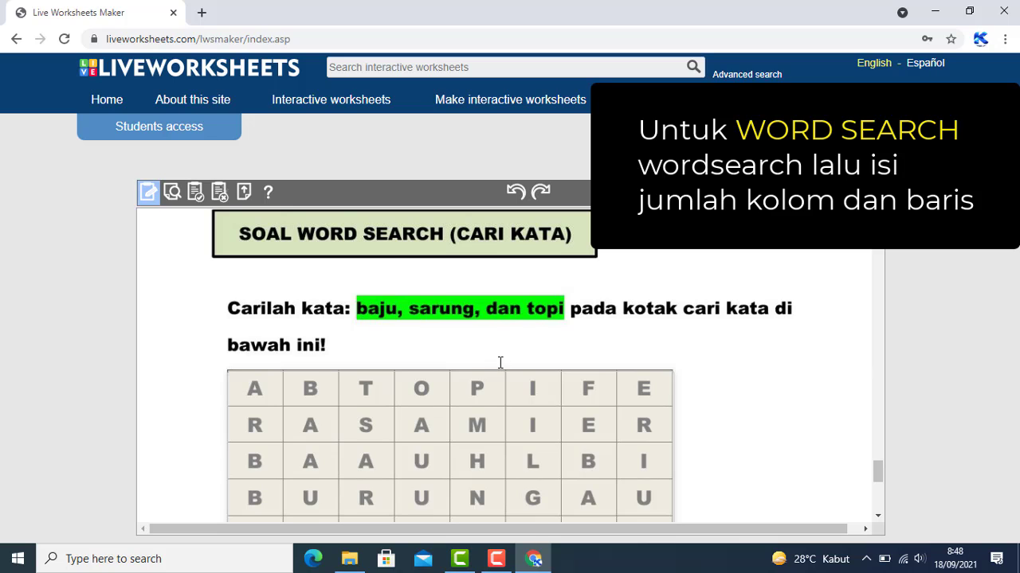
{"action": "scroll", "coordinate": [501, 363], "scroll_direction": "down", "scroll_amount": 4}
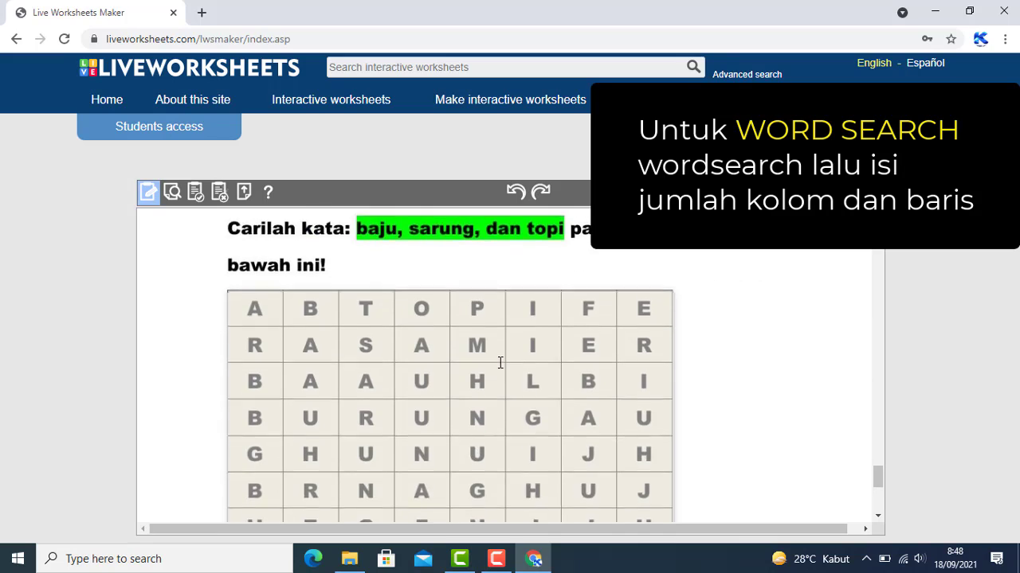
{"action": "scroll", "coordinate": [345, 334], "scroll_direction": "up", "scroll_amount": 3}
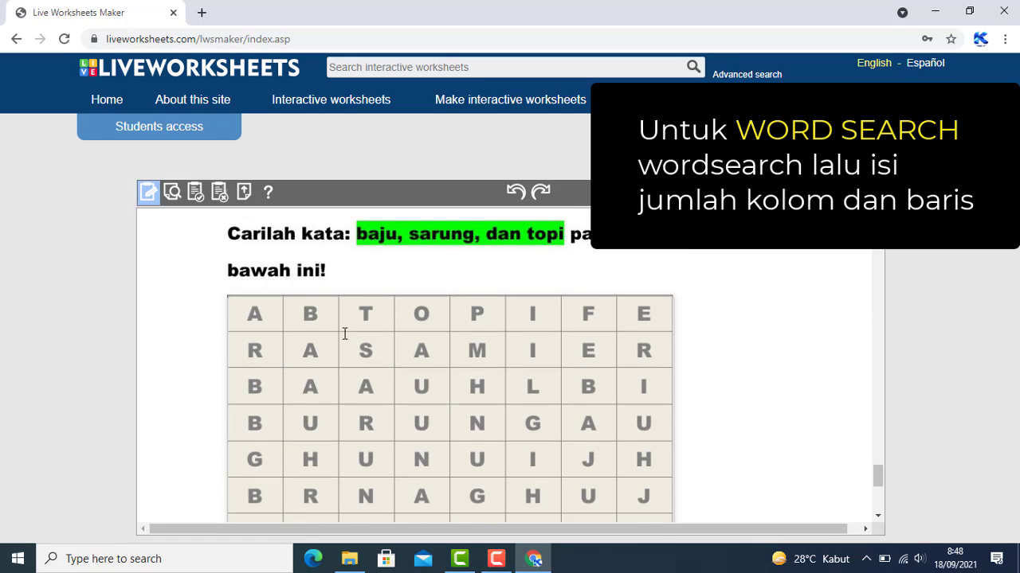
Turn the box into a wordsearch with 8 rows and 8 columns
{"action": "left_click", "coordinate": [345, 334]}
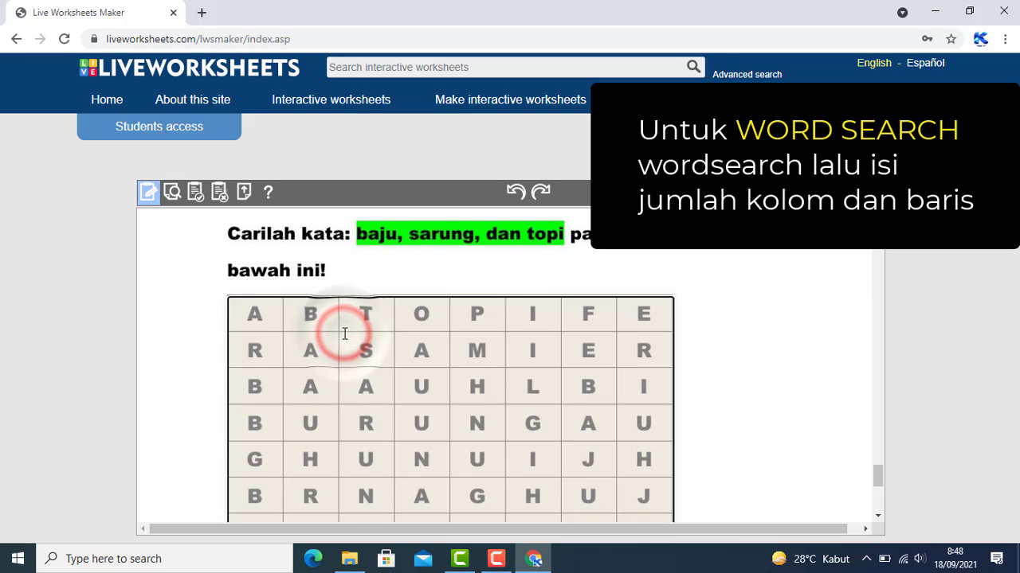
{"action": "type", "text": "word"}
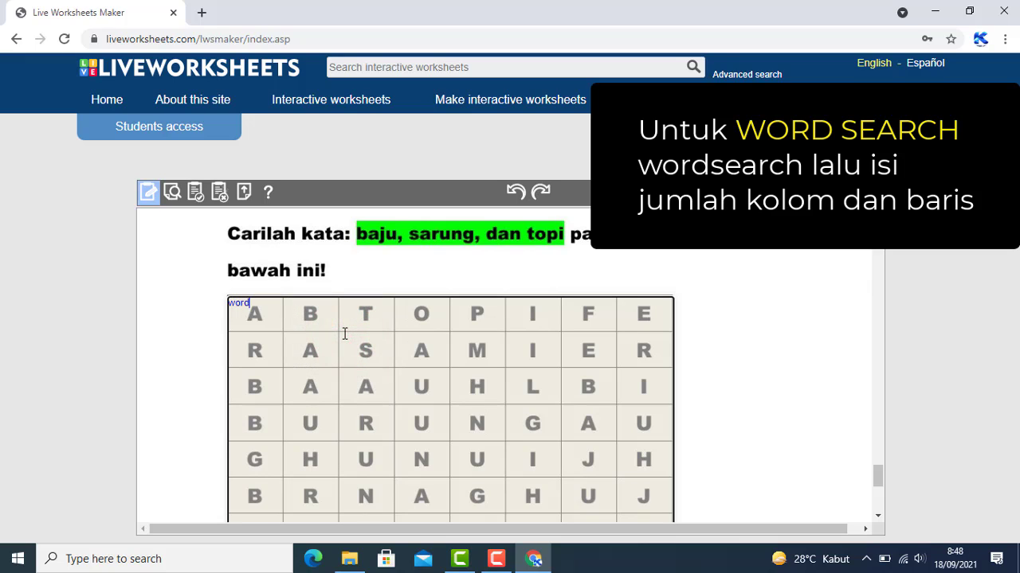
{"action": "type", "text": "search"}
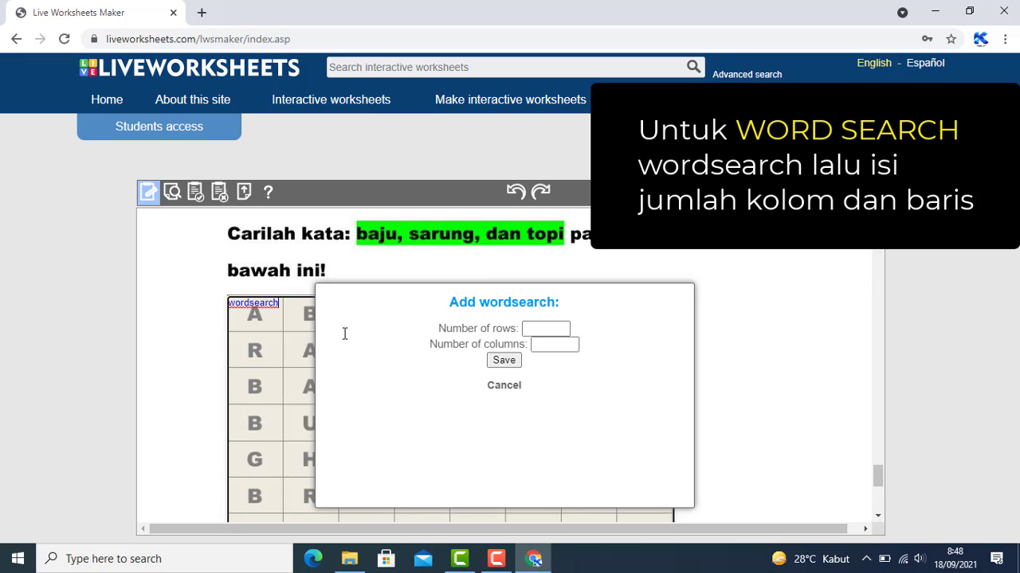
{"action": "left_click", "coordinate": [545, 329]}
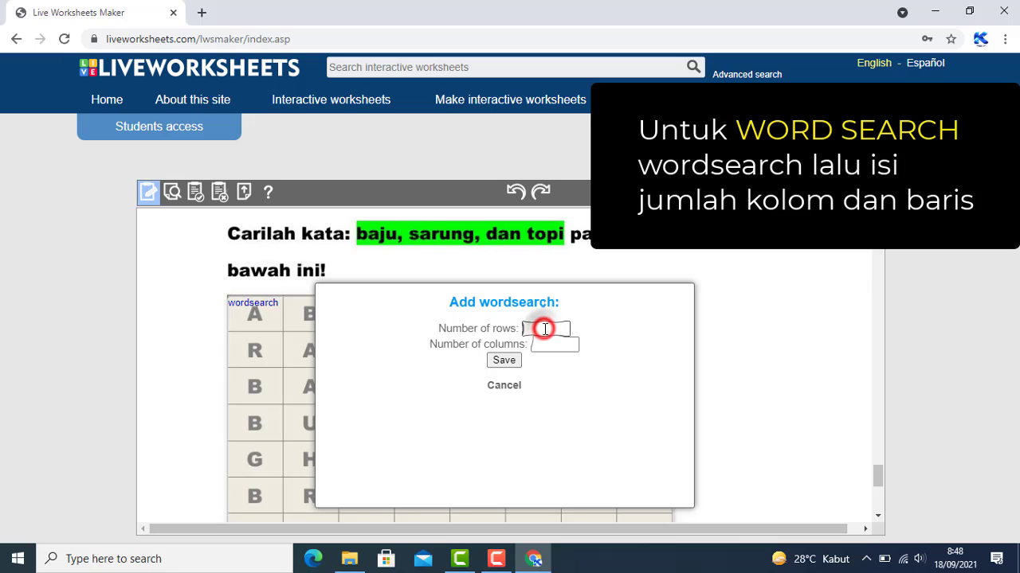
{"action": "left_click", "coordinate": [526, 328]}
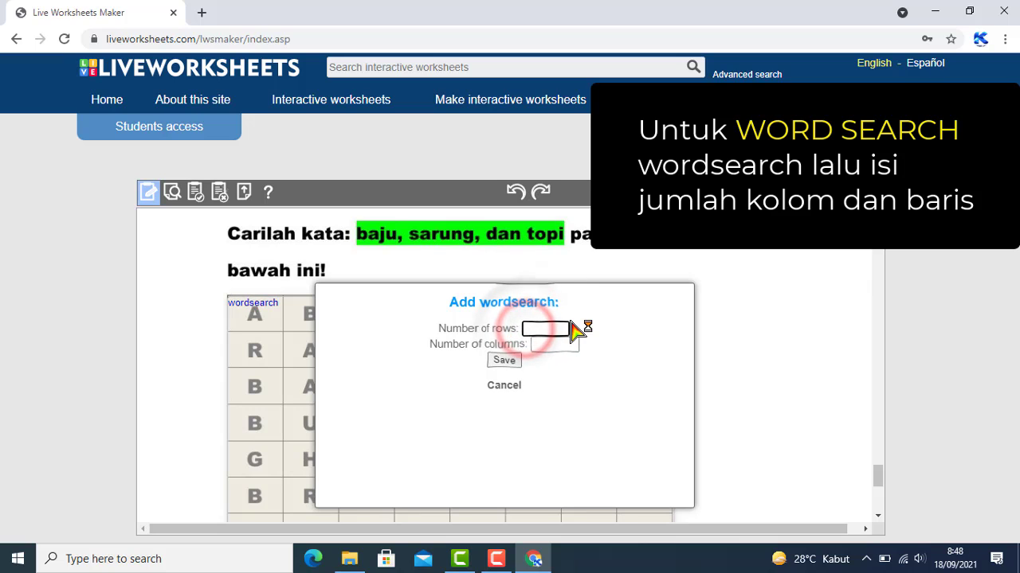
{"action": "type", "text": "8"}
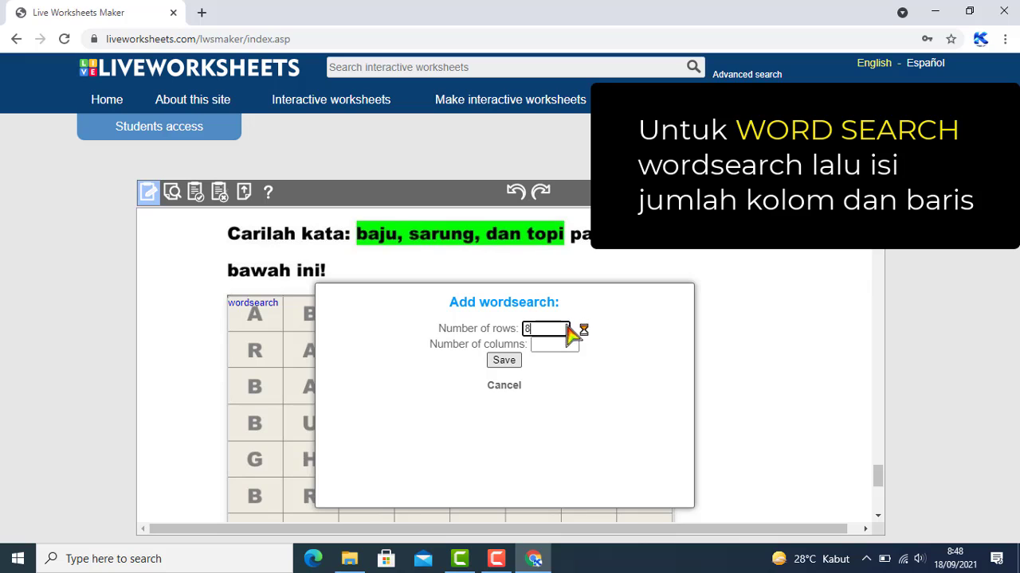
{"action": "left_click", "coordinate": [541, 345]}
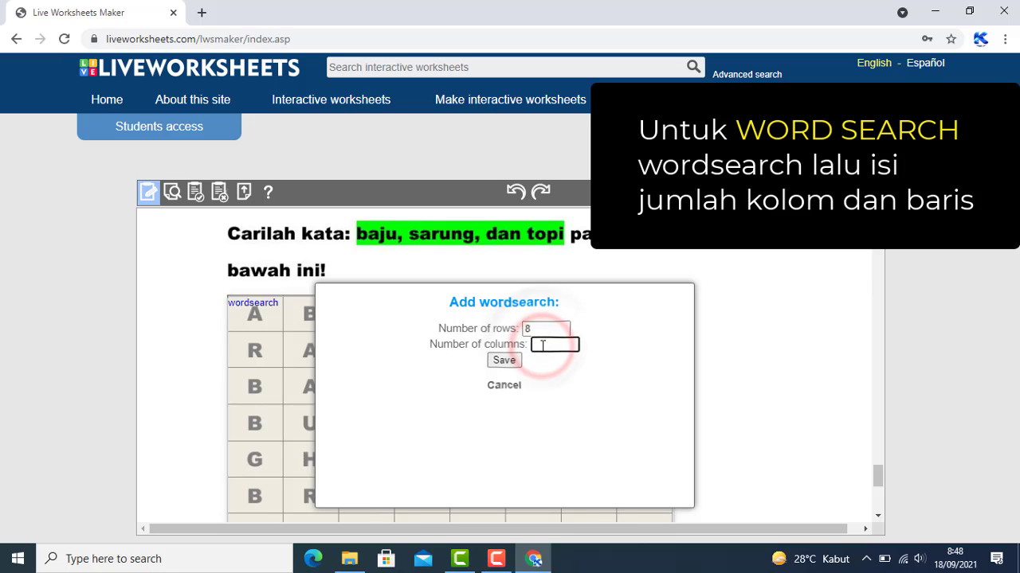
{"action": "type", "text": "8"}
{"action": "left_click", "coordinate": [518, 360]}
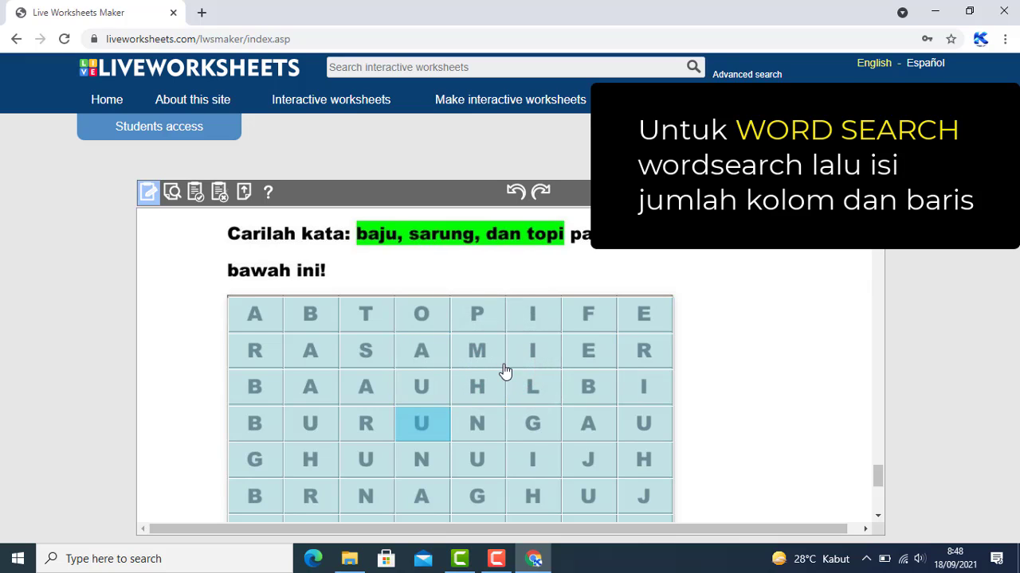
Mark BAJU and SARUNG down their columns and TOPI across the top row
{"action": "scroll", "coordinate": [505, 370], "scroll_direction": "down", "scroll_amount": 1}
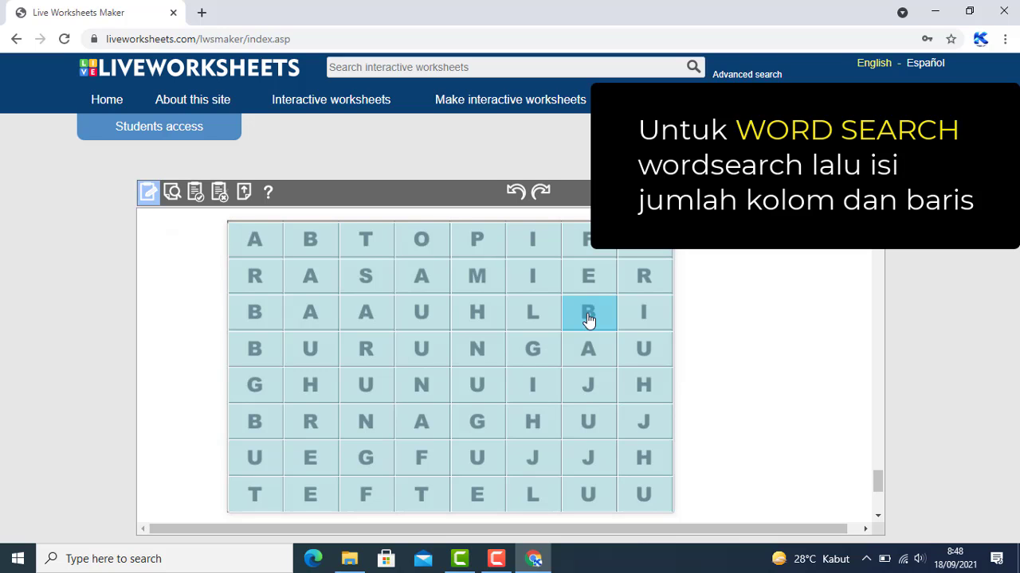
{"action": "left_click_drag", "start_coordinate": [588, 318], "coordinate": [583, 417]}
{"action": "scroll", "coordinate": [542, 406], "scroll_direction": "up", "scroll_amount": 3}
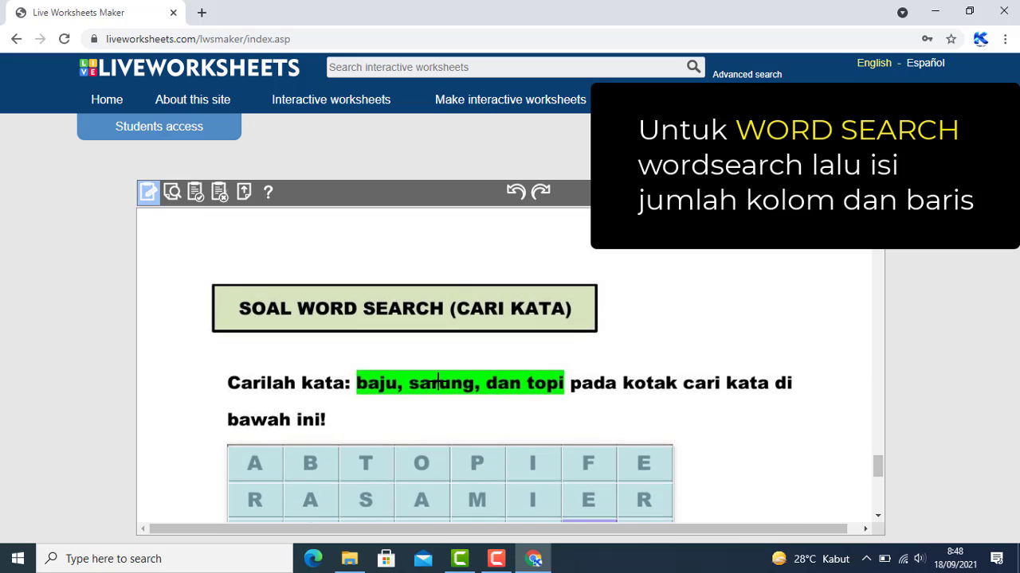
{"action": "scroll", "coordinate": [438, 383], "scroll_direction": "down", "scroll_amount": 2}
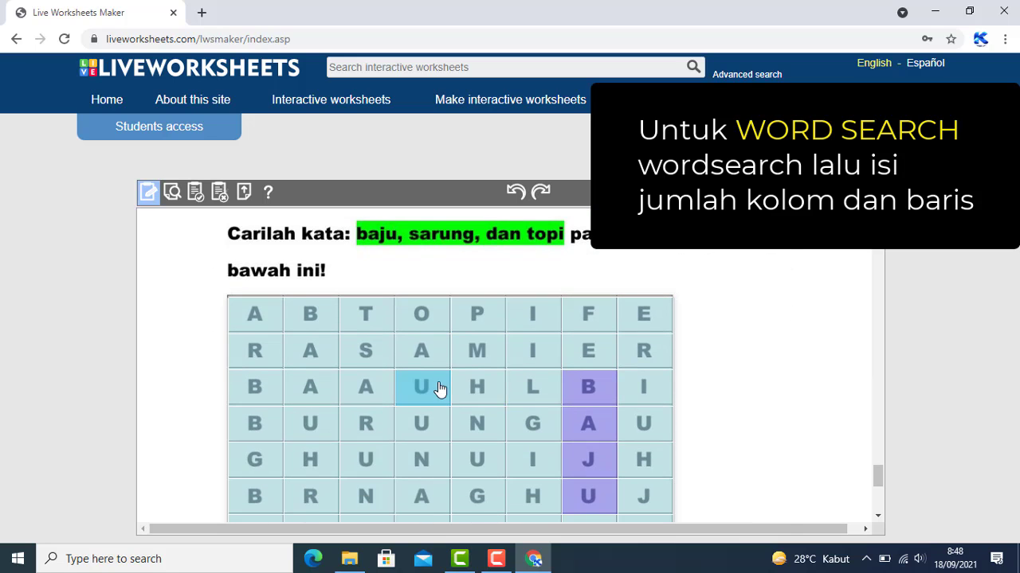
{"action": "scroll", "coordinate": [438, 388], "scroll_direction": "down", "scroll_amount": 1}
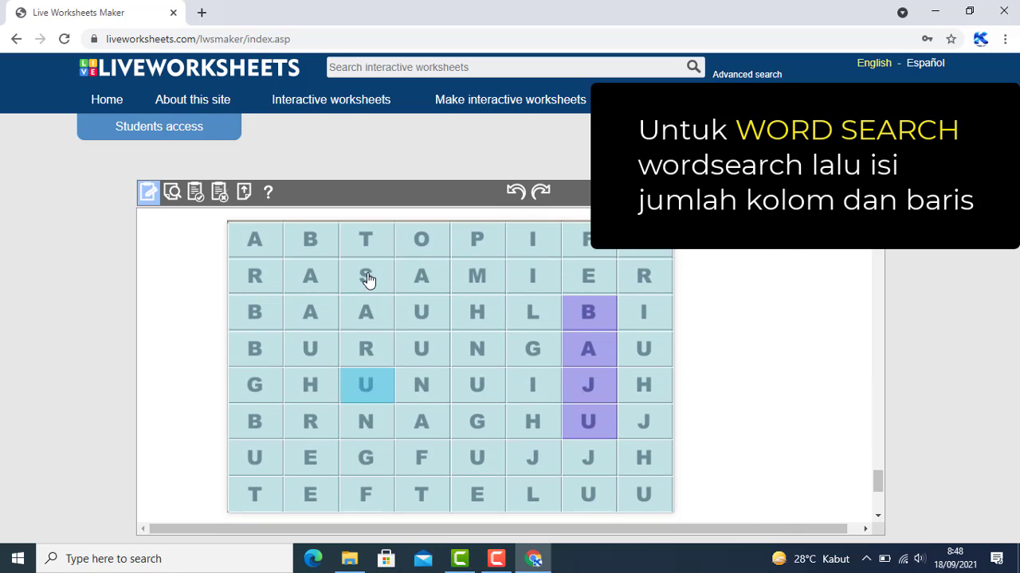
{"action": "left_click_drag", "start_coordinate": [366, 276], "coordinate": [366, 466]}
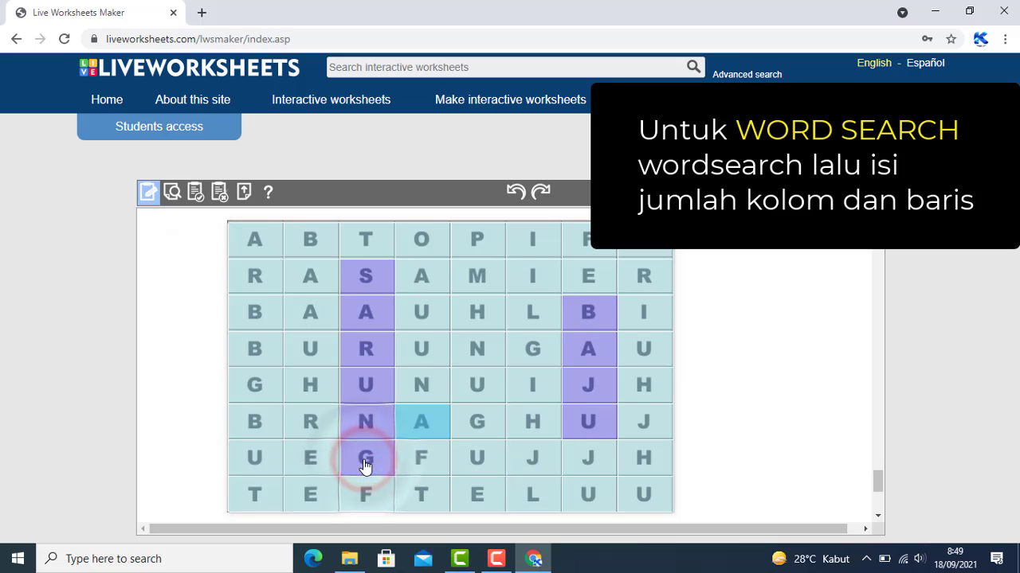
{"action": "scroll", "coordinate": [365, 466], "scroll_direction": "up", "scroll_amount": 2}
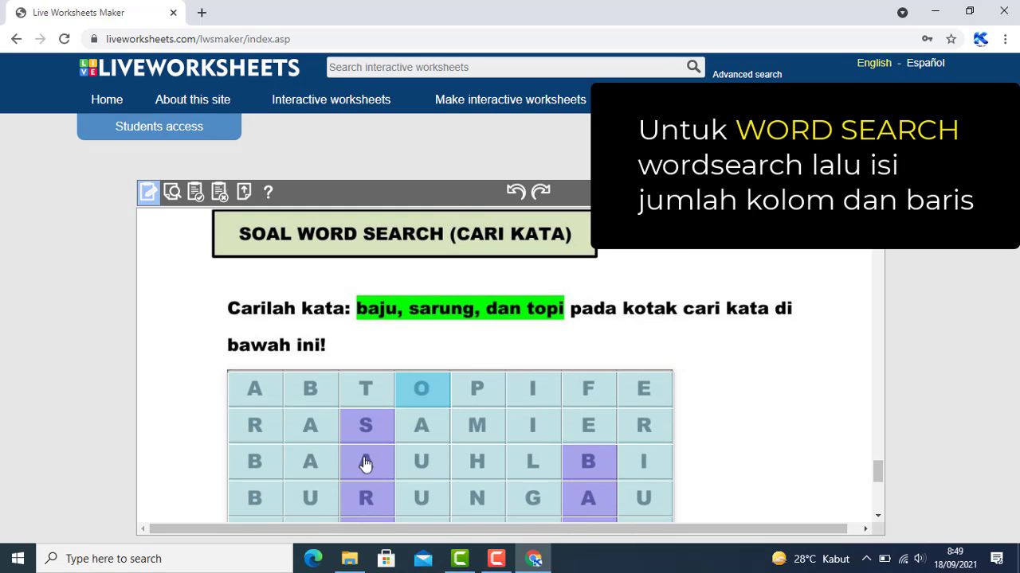
{"action": "left_click_drag", "start_coordinate": [365, 388], "coordinate": [532, 390]}
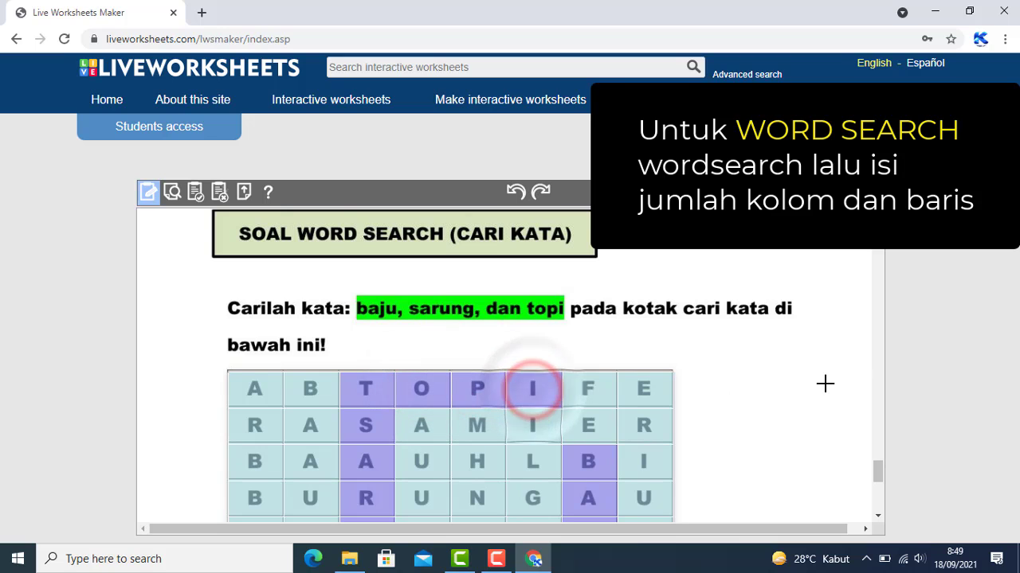
{"action": "scroll", "coordinate": [824, 383], "scroll_direction": "down", "scroll_amount": 1}
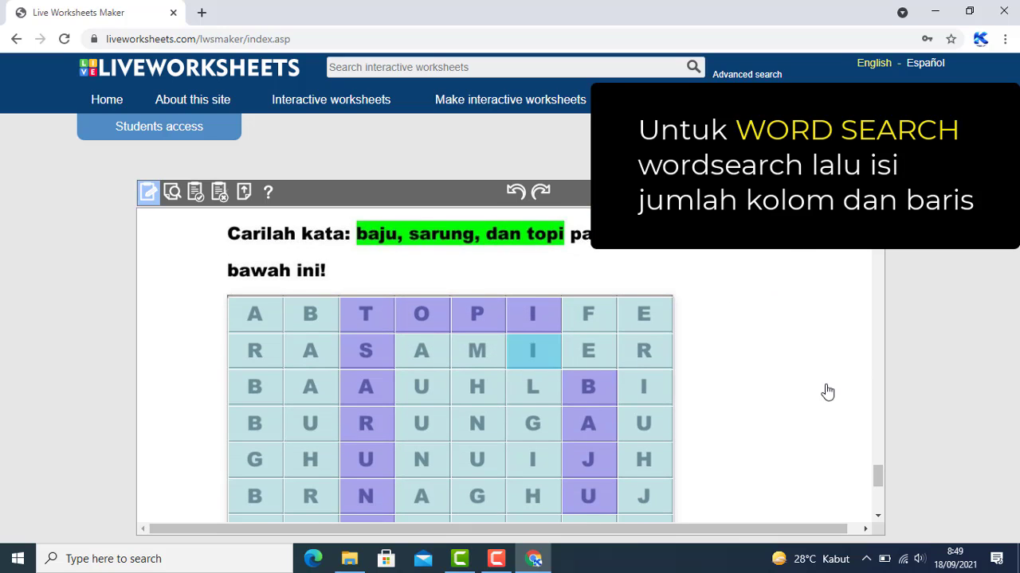
{"action": "scroll", "coordinate": [825, 383], "scroll_direction": "down", "scroll_amount": 4}
{"action": "scroll", "coordinate": [824, 384], "scroll_direction": "up", "scroll_amount": 15}
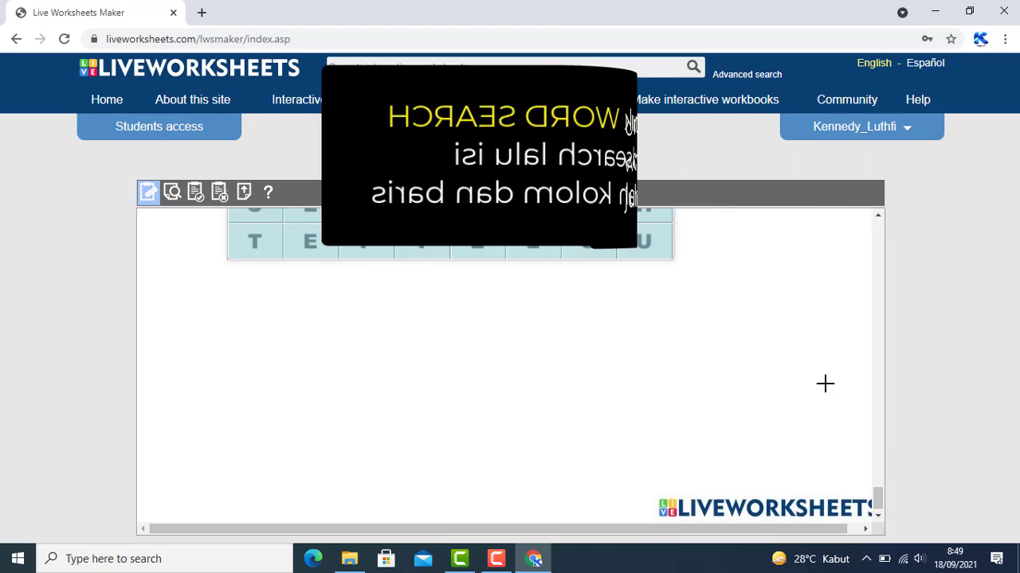
{"action": "scroll", "coordinate": [506, 380], "scroll_direction": "up", "scroll_amount": 10}
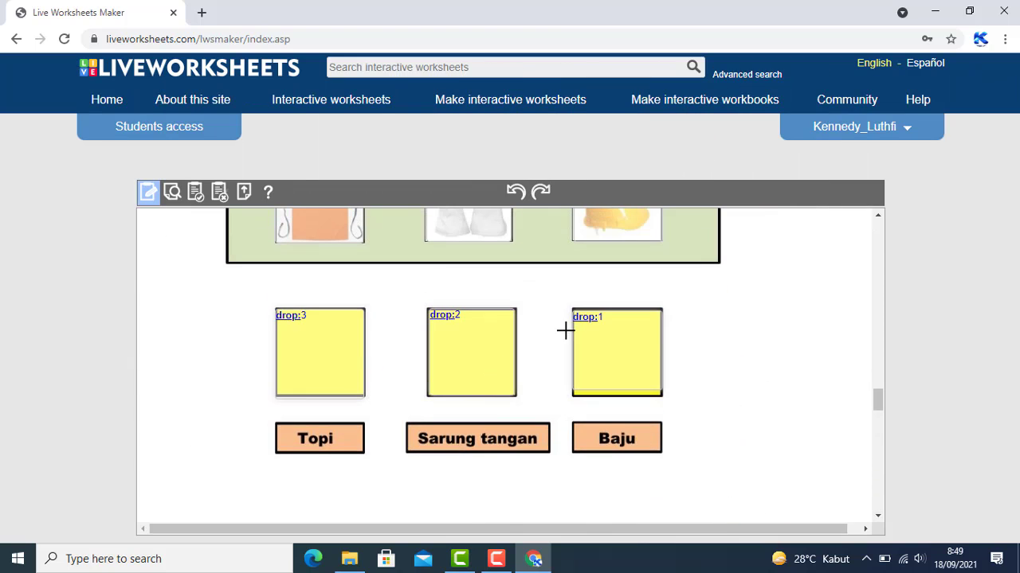
{"action": "scroll", "coordinate": [566, 330], "scroll_direction": "up", "scroll_amount": 4}
{"action": "scroll", "coordinate": [565, 330], "scroll_direction": "up", "scroll_amount": 10}
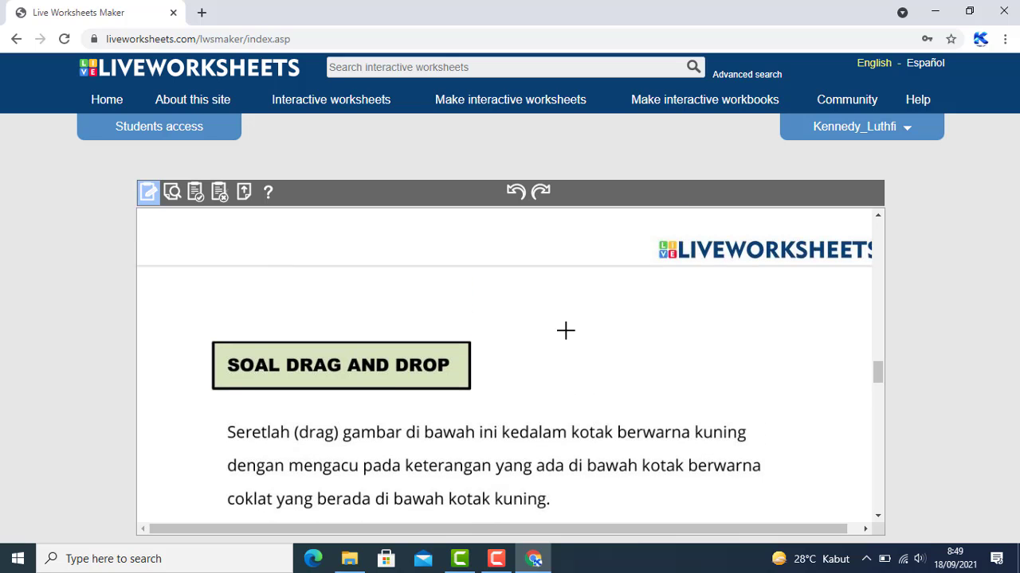
{"action": "scroll", "coordinate": [565, 330], "scroll_direction": "up", "scroll_amount": 15}
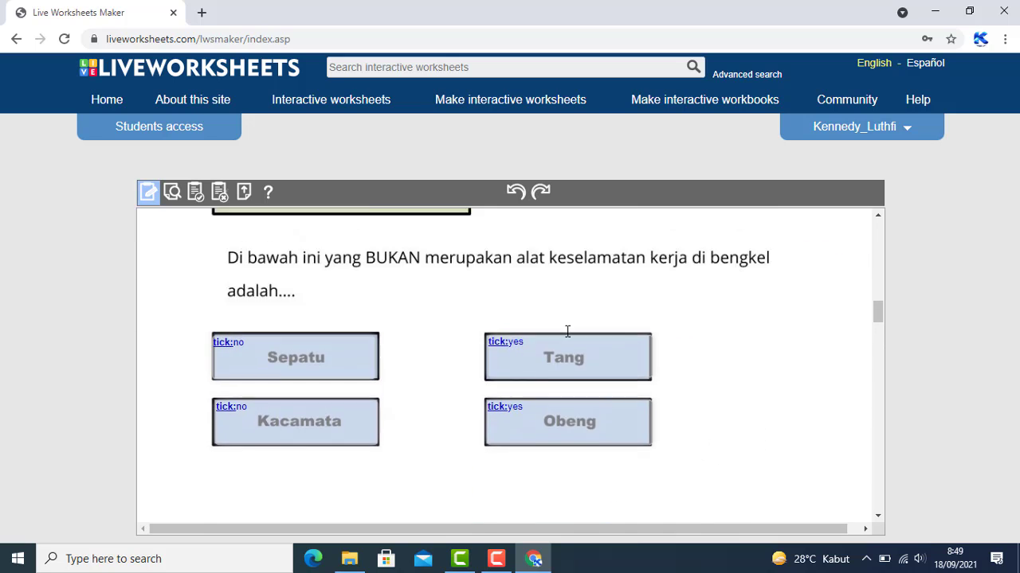
{"action": "scroll", "coordinate": [566, 330], "scroll_direction": "up", "scroll_amount": 12}
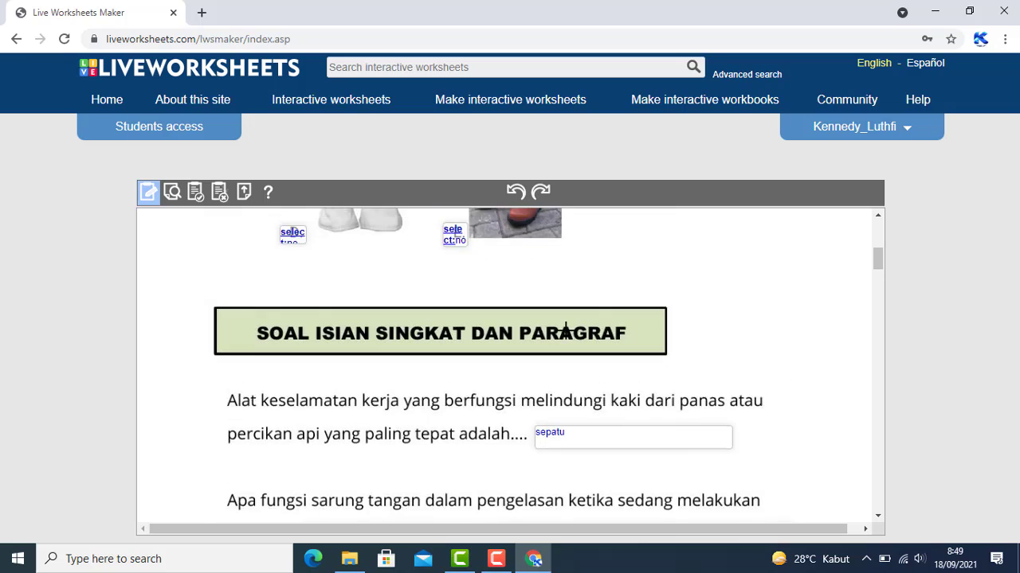
{"action": "scroll", "coordinate": [338, 298], "scroll_direction": "up", "scroll_amount": 1}
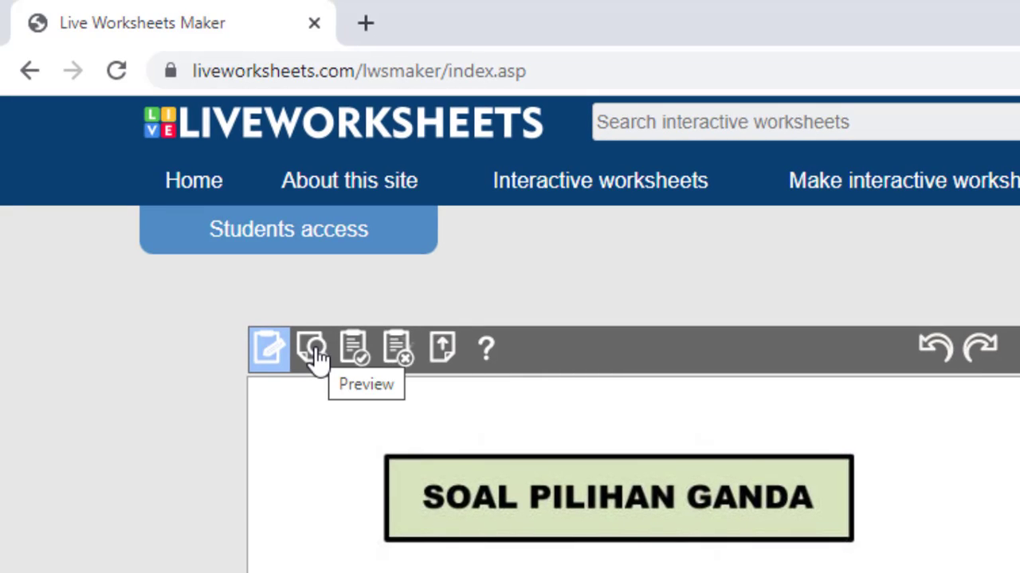
Switch to Preview and test the picture multiple-choice question with answers A and B
{"action": "left_click", "coordinate": [314, 350]}
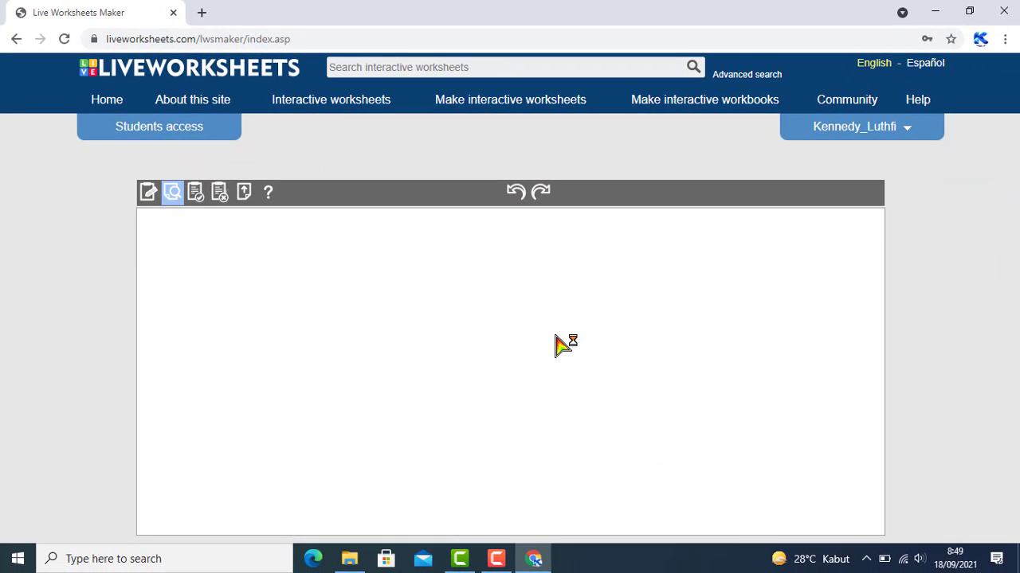
{"action": "scroll", "coordinate": [558, 345], "scroll_direction": "down", "scroll_amount": 3}
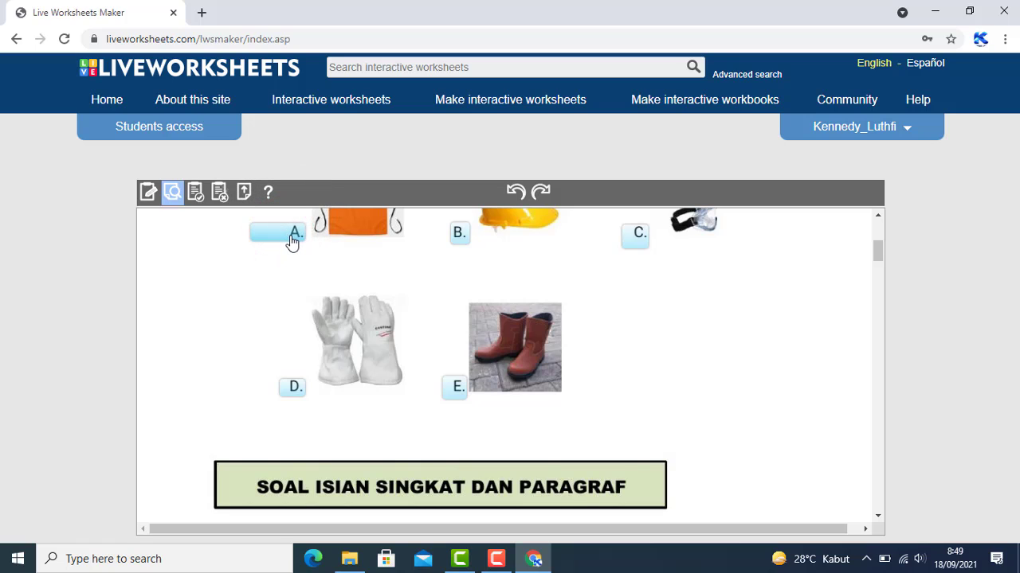
{"action": "left_click", "coordinate": [293, 241]}
{"action": "left_click", "coordinate": [290, 232]}
{"action": "left_click", "coordinate": [462, 236]}
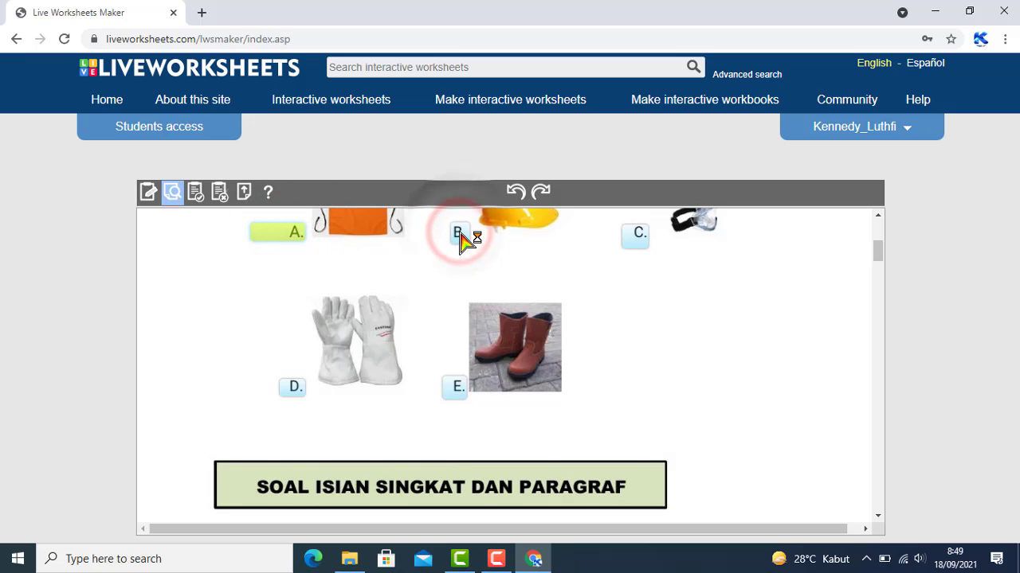
{"action": "scroll", "coordinate": [461, 243], "scroll_direction": "up", "scroll_amount": 3}
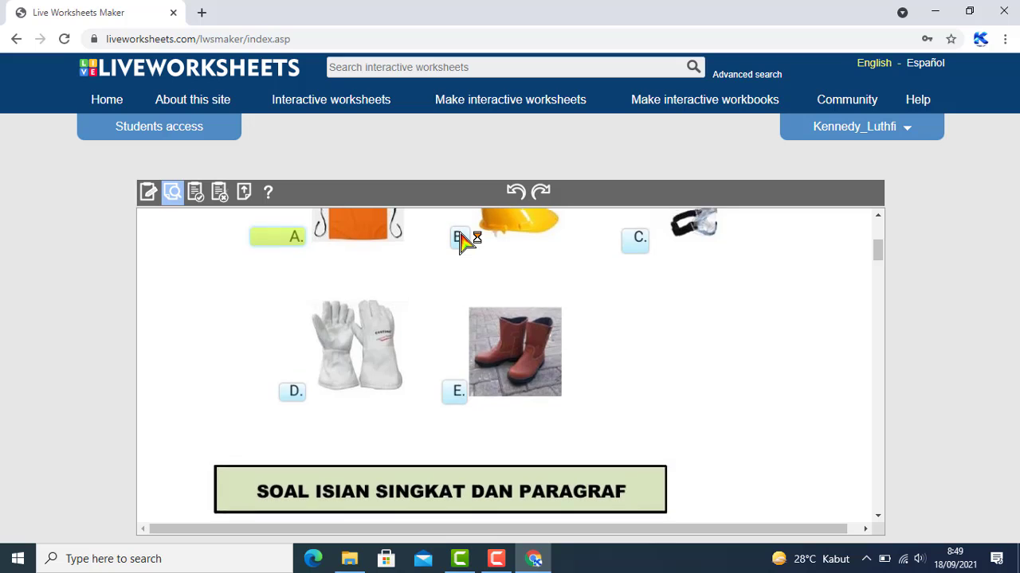
{"action": "scroll", "coordinate": [461, 243], "scroll_direction": "down", "scroll_amount": 3}
{"action": "scroll", "coordinate": [335, 365], "scroll_direction": "down", "scroll_amount": 2}
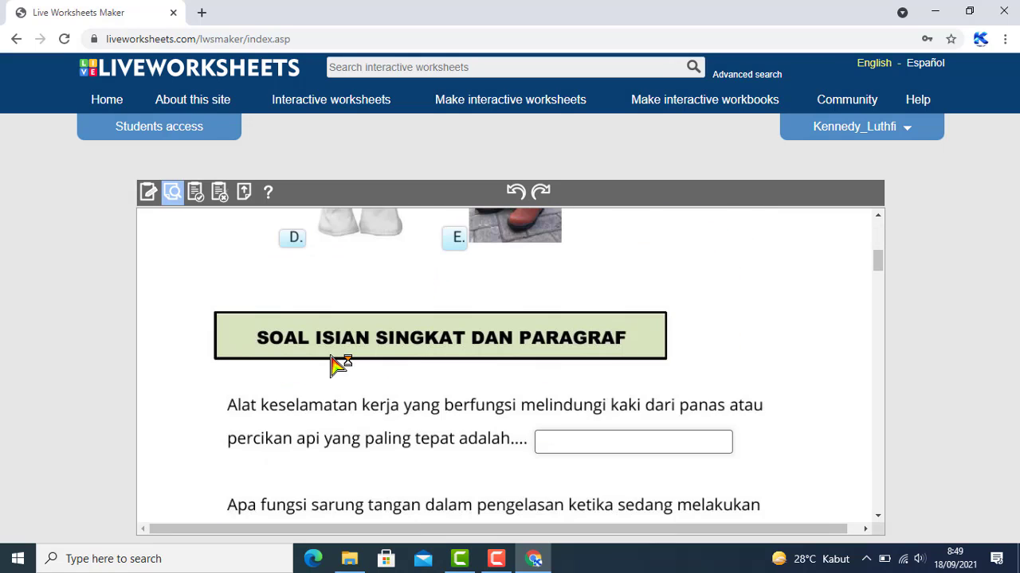
Enter sepatu and melindungi tangan in the short-answer boxes, correcting the typo
{"action": "scroll", "coordinate": [340, 365], "scroll_direction": "down", "scroll_amount": 1}
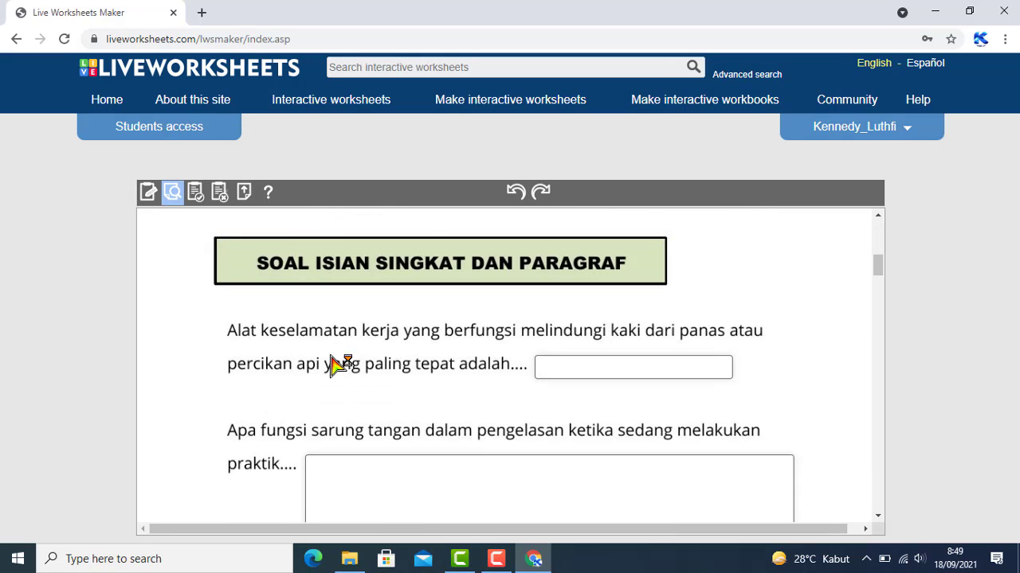
{"action": "left_click", "coordinate": [567, 365]}
{"action": "type", "text": "sepatu"}
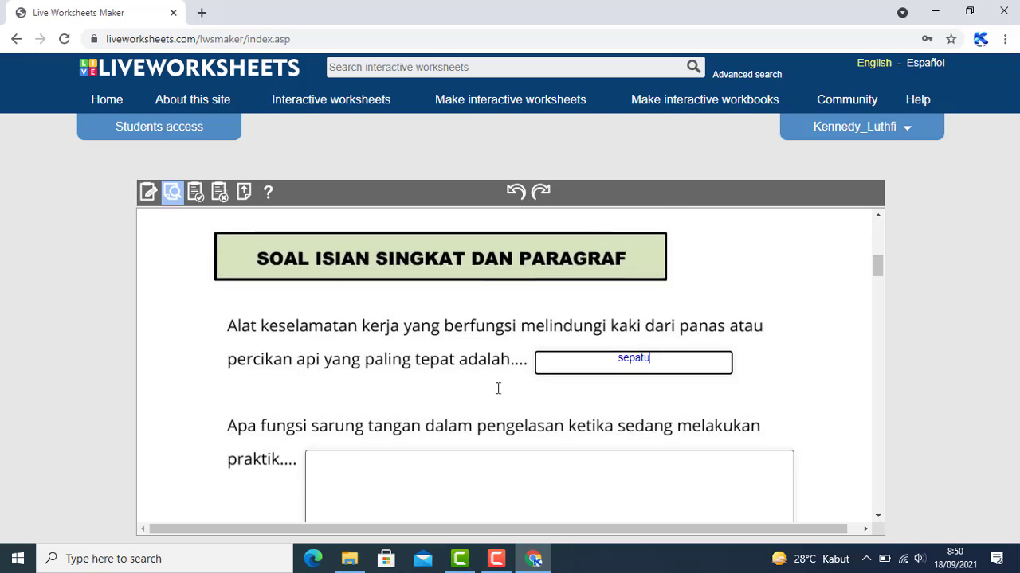
{"action": "scroll", "coordinate": [486, 394], "scroll_direction": "down", "scroll_amount": 1}
{"action": "left_click", "coordinate": [462, 399]}
{"action": "type", "text": "melndungi"}
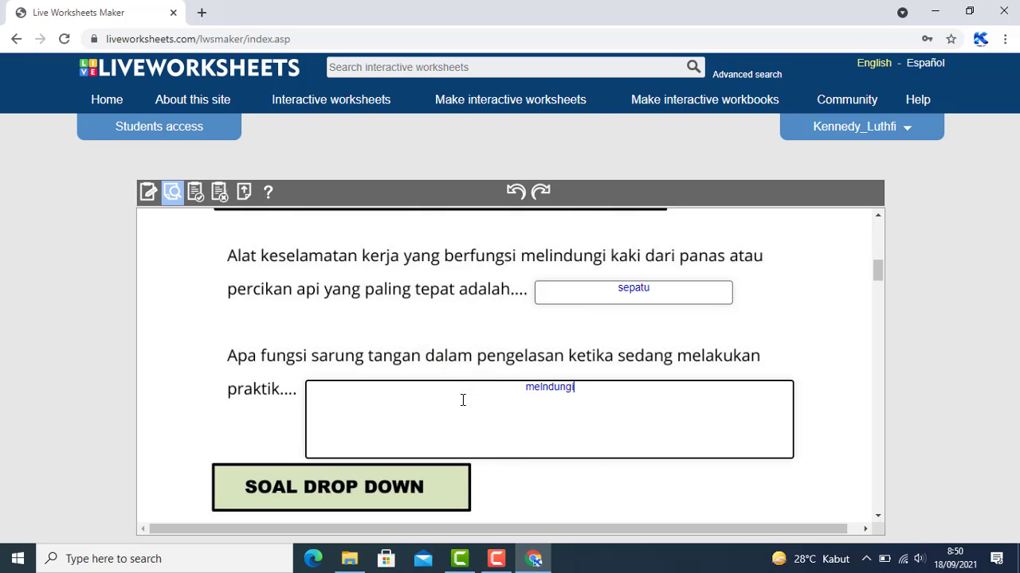
{"action": "type", "text": " tangan"}
{"action": "scroll", "coordinate": [462, 400], "scroll_direction": "down", "scroll_amount": 1}
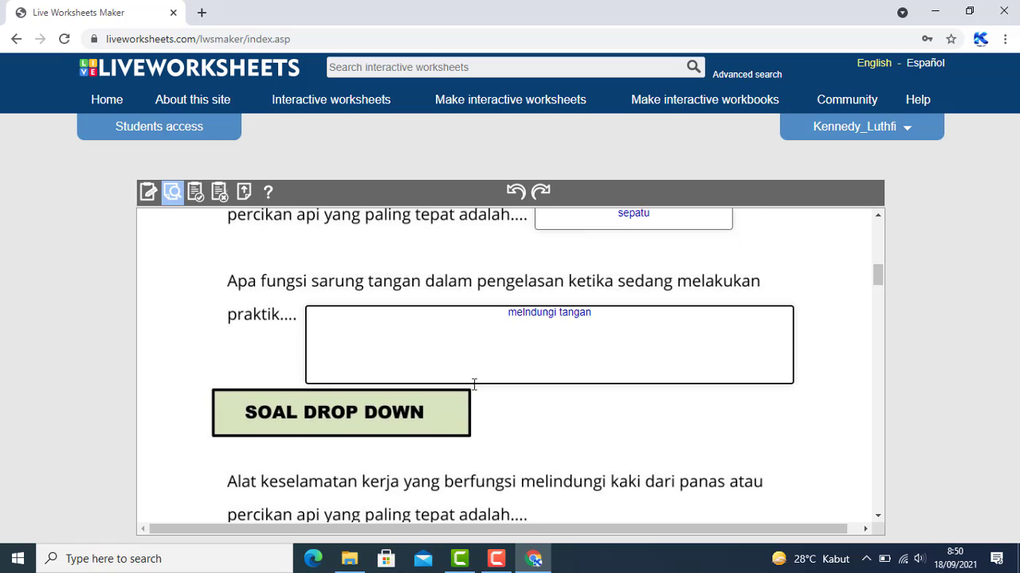
{"action": "left_click", "coordinate": [524, 313]}
{"action": "type", "text": "i"}
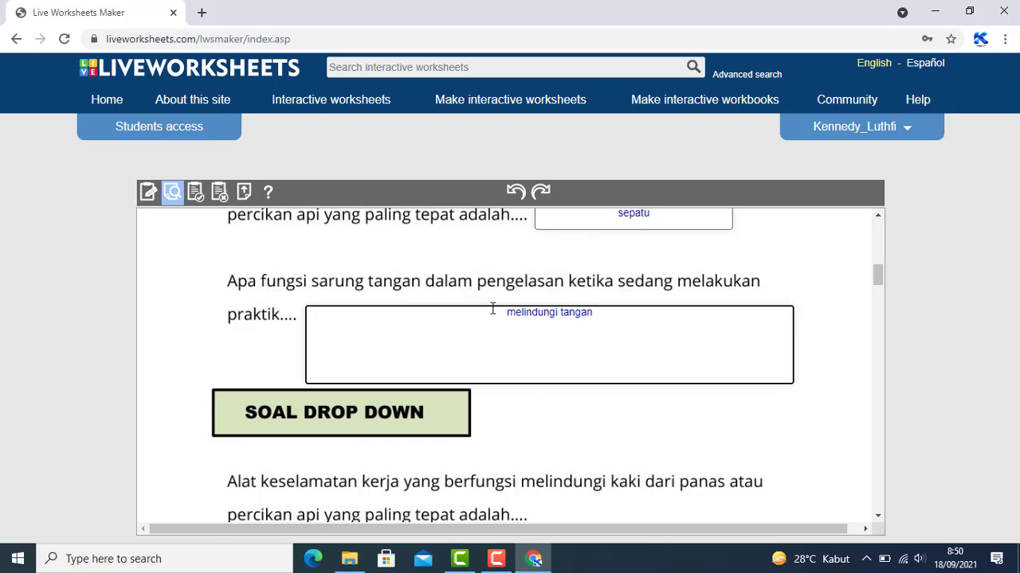
{"action": "scroll", "coordinate": [492, 309], "scroll_direction": "down", "scroll_amount": 1}
{"action": "scroll", "coordinate": [549, 264], "scroll_direction": "up", "scroll_amount": 1}
{"action": "scroll", "coordinate": [549, 264], "scroll_direction": "down", "scroll_amount": 2}
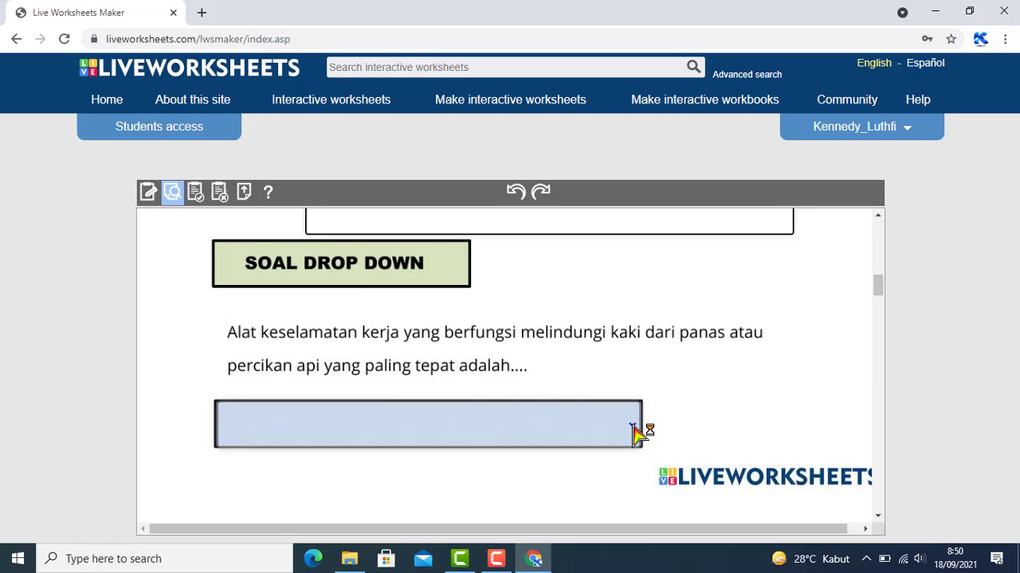
Choose kacamata as the drop-down answer
{"action": "left_click", "coordinate": [635, 434]}
{"action": "scroll", "coordinate": [637, 427], "scroll_direction": "down", "scroll_amount": 1}
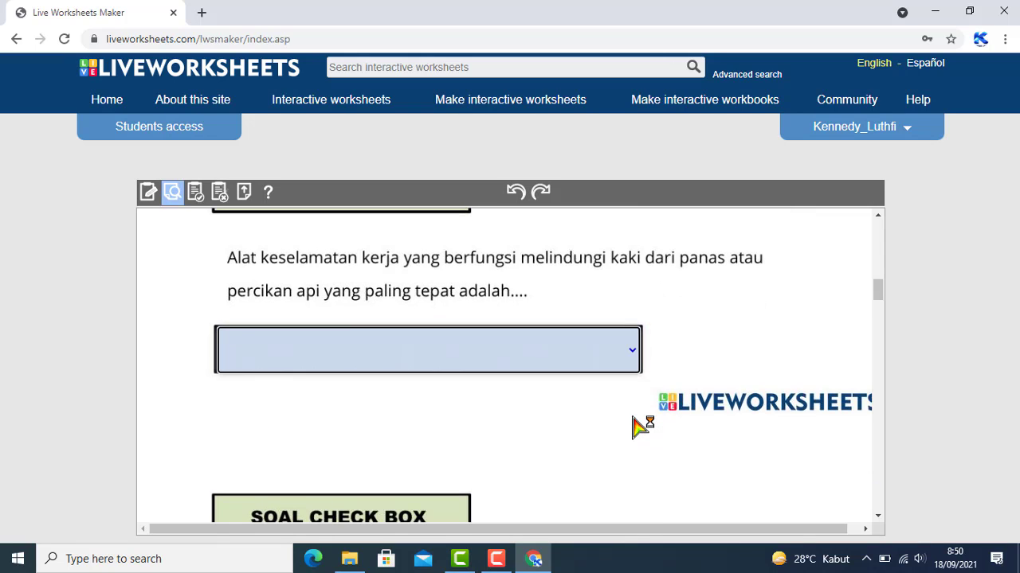
{"action": "left_click", "coordinate": [634, 354]}
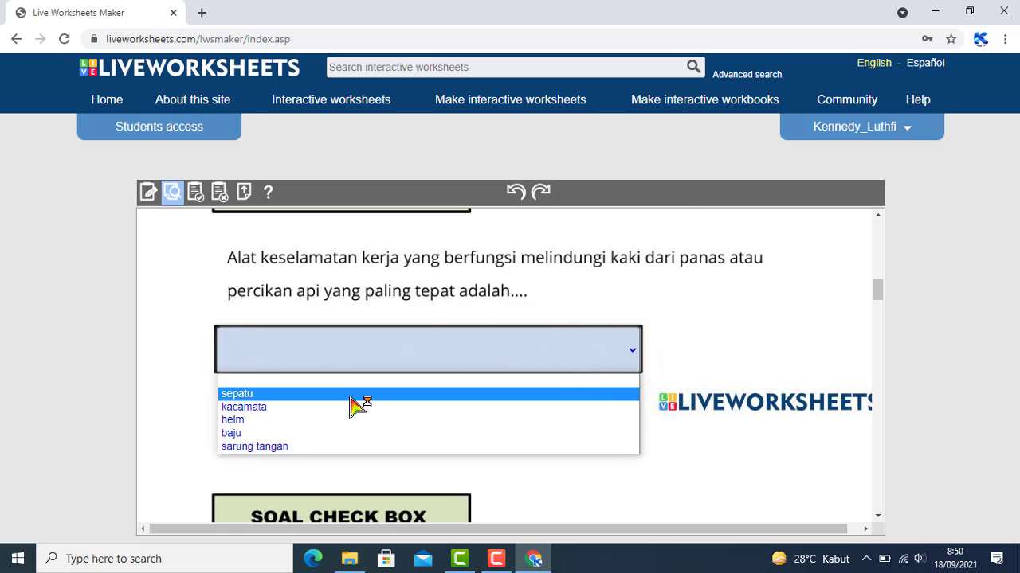
{"action": "left_click", "coordinate": [318, 407]}
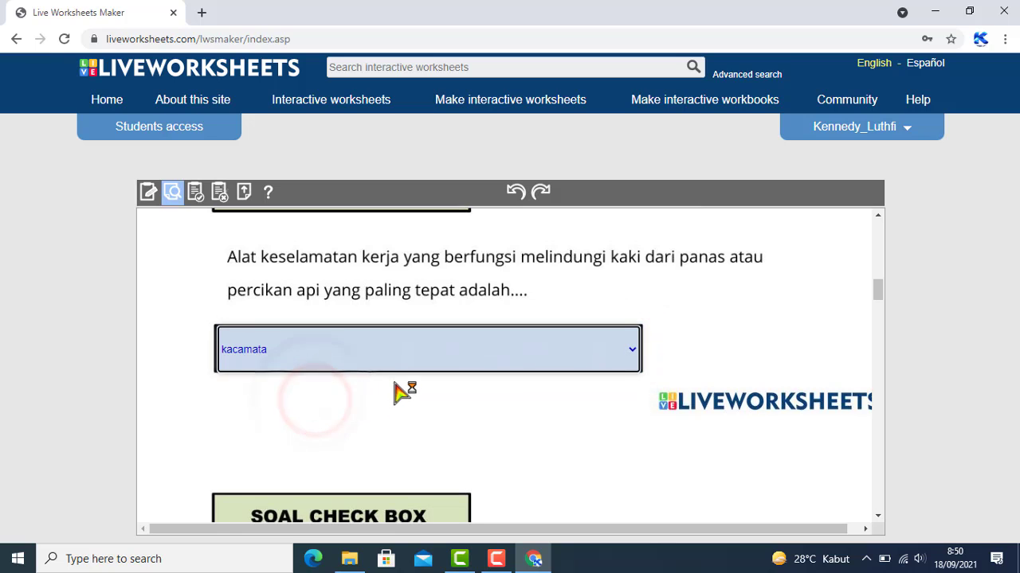
Tick Tang and Obeng in the check-box question, leaving Sepatu unticked
{"action": "scroll", "coordinate": [404, 391], "scroll_direction": "down", "scroll_amount": 3}
{"action": "scroll", "coordinate": [404, 391], "scroll_direction": "down", "scroll_amount": 3}
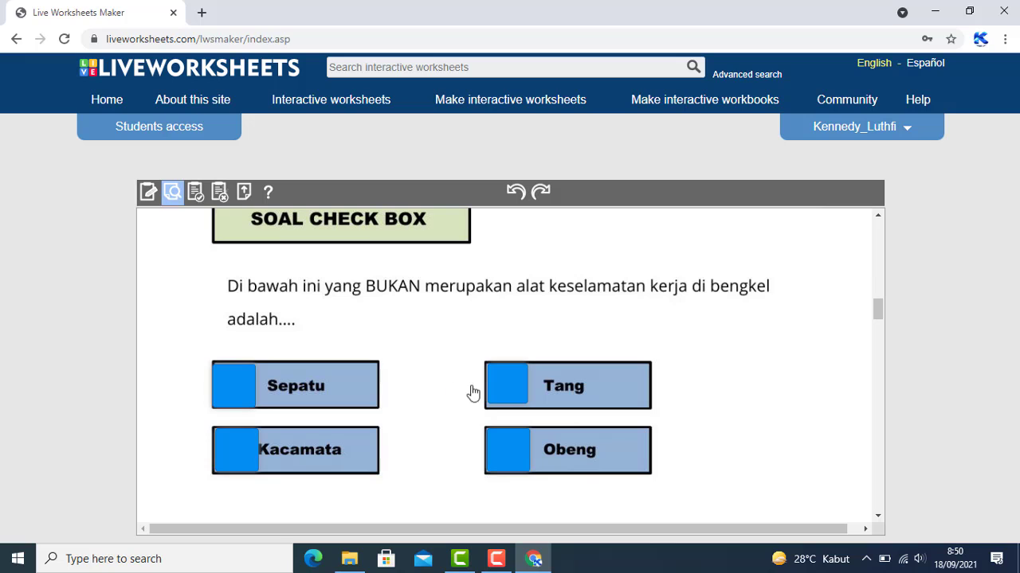
{"action": "left_click", "coordinate": [509, 395]}
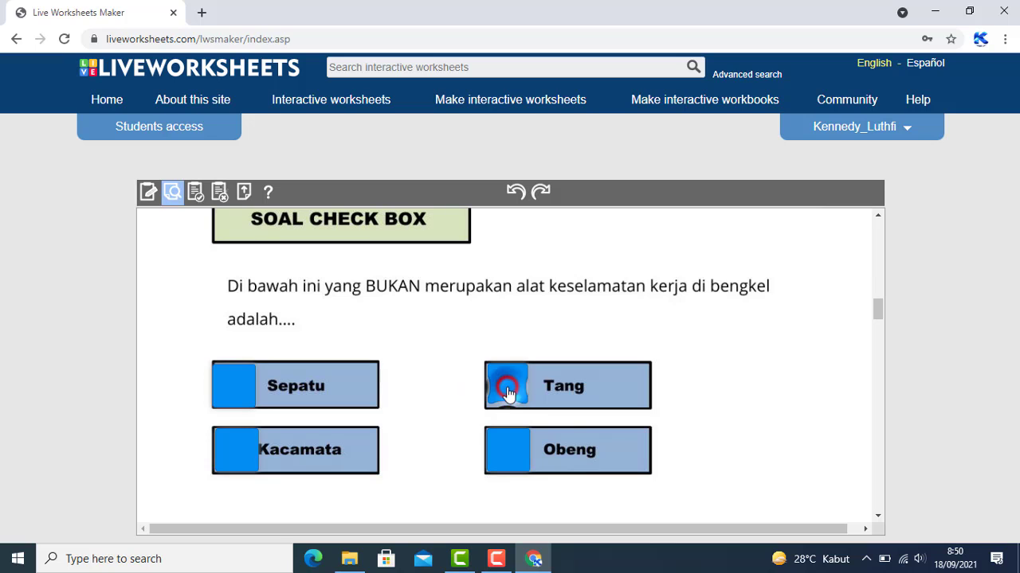
{"action": "left_click", "coordinate": [509, 450]}
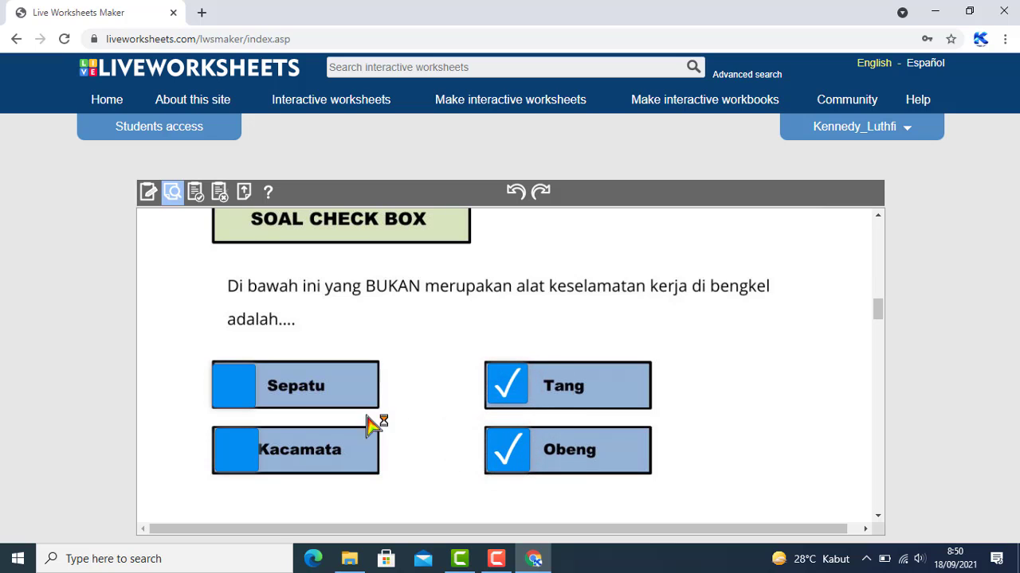
{"action": "left_click", "coordinate": [229, 392]}
{"action": "left_click", "coordinate": [235, 388]}
Join the apron picture to Baju, redrawing the line after a wrong gloves link
{"action": "scroll", "coordinate": [237, 390], "scroll_direction": "down", "scroll_amount": 3}
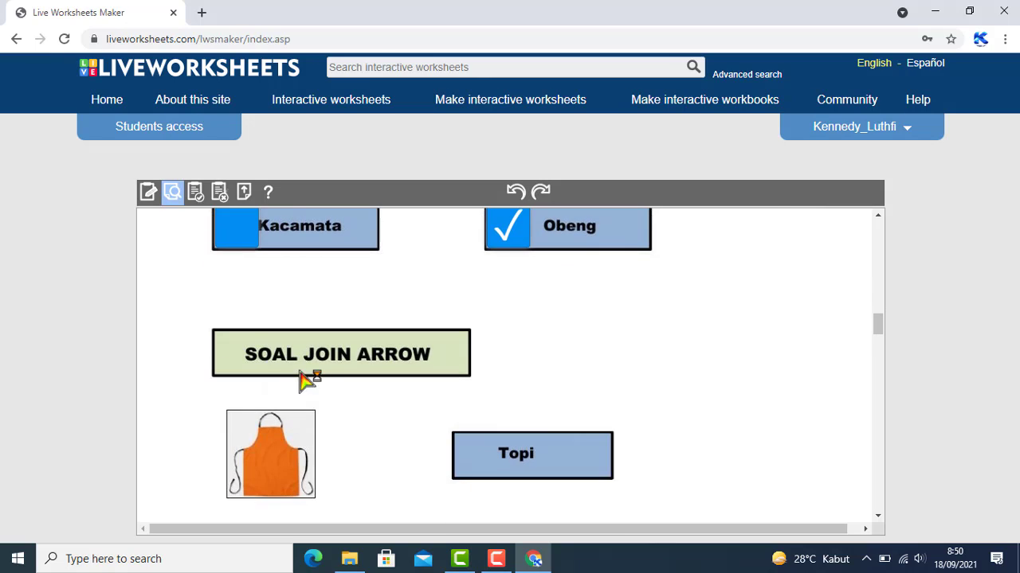
{"action": "scroll", "coordinate": [350, 370], "scroll_direction": "down", "scroll_amount": 1}
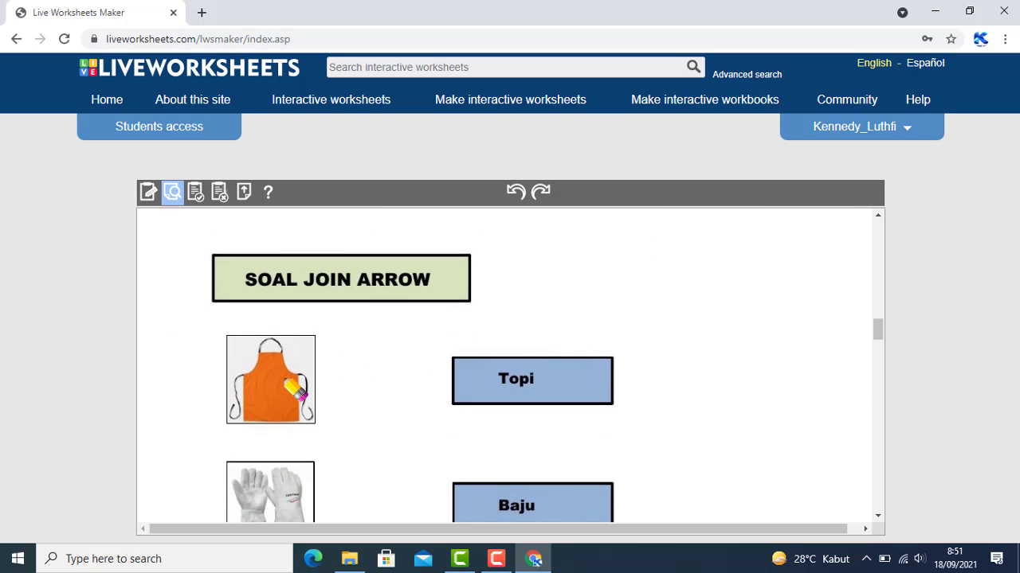
{"action": "scroll", "coordinate": [293, 389], "scroll_direction": "down", "scroll_amount": 1}
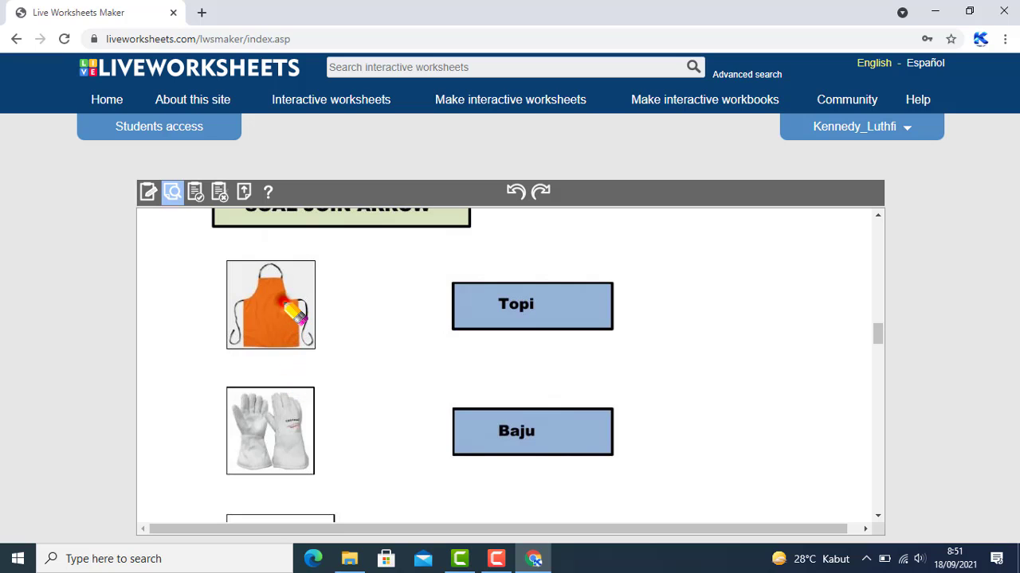
{"action": "mouse_move", "coordinate": [285, 304]}
{"action": "left_mouse_down"}
{"action": "mouse_move", "coordinate": [386, 481]}
{"action": "mouse_move", "coordinate": [491, 430]}
{"action": "left_mouse_up"}
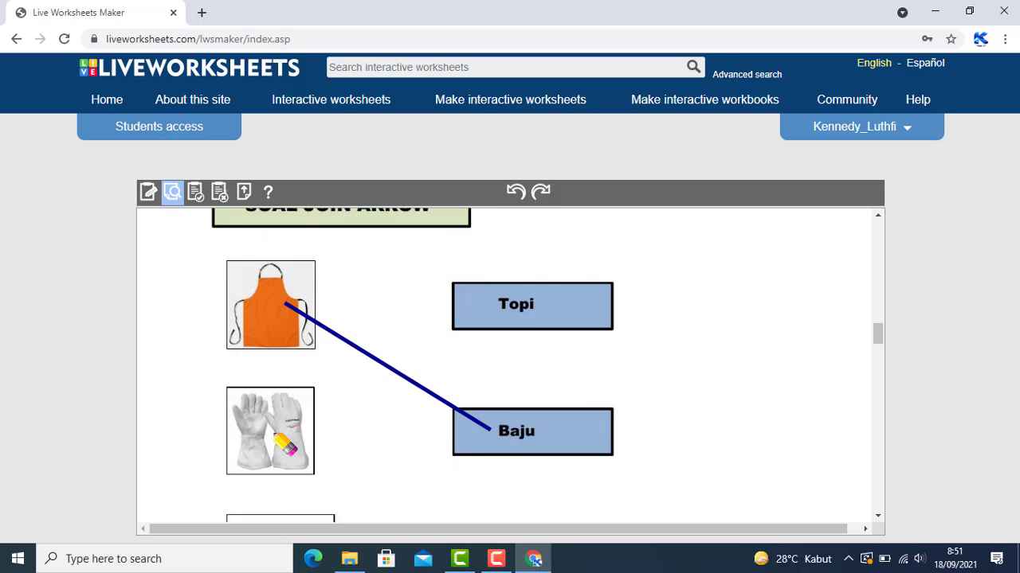
{"action": "mouse_move", "coordinate": [265, 430]}
{"action": "left_mouse_down"}
{"action": "mouse_move", "coordinate": [516, 444]}
{"action": "mouse_move", "coordinate": [507, 436]}
{"action": "left_mouse_up"}
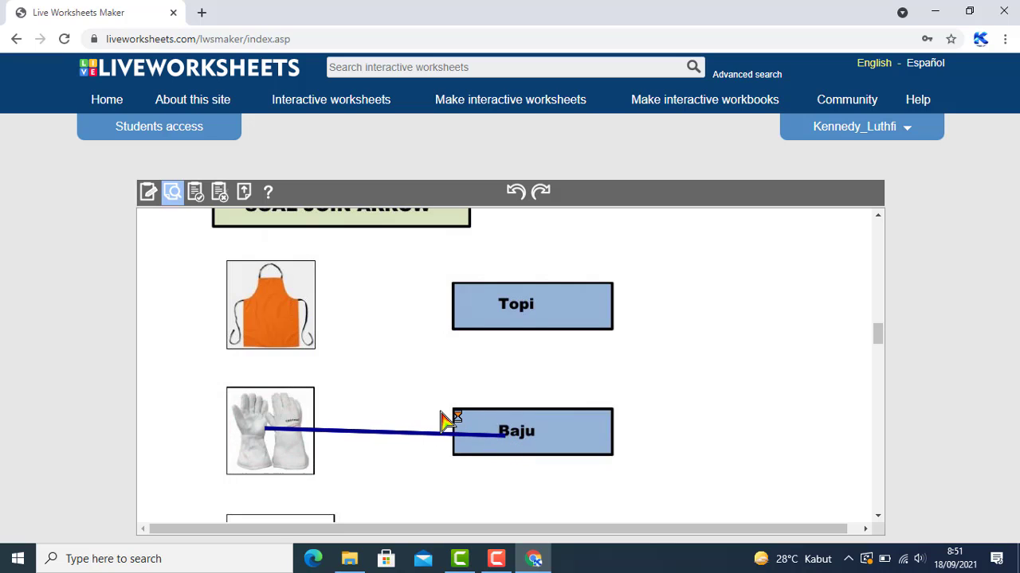
{"action": "mouse_move", "coordinate": [275, 301]}
{"action": "left_mouse_down"}
{"action": "mouse_move", "coordinate": [408, 388]}
{"action": "mouse_move", "coordinate": [514, 441]}
{"action": "left_mouse_up"}
Join the helmet to Topi and the gloves to Sarung tangan
{"action": "scroll", "coordinate": [346, 403], "scroll_direction": "down", "scroll_amount": 2}
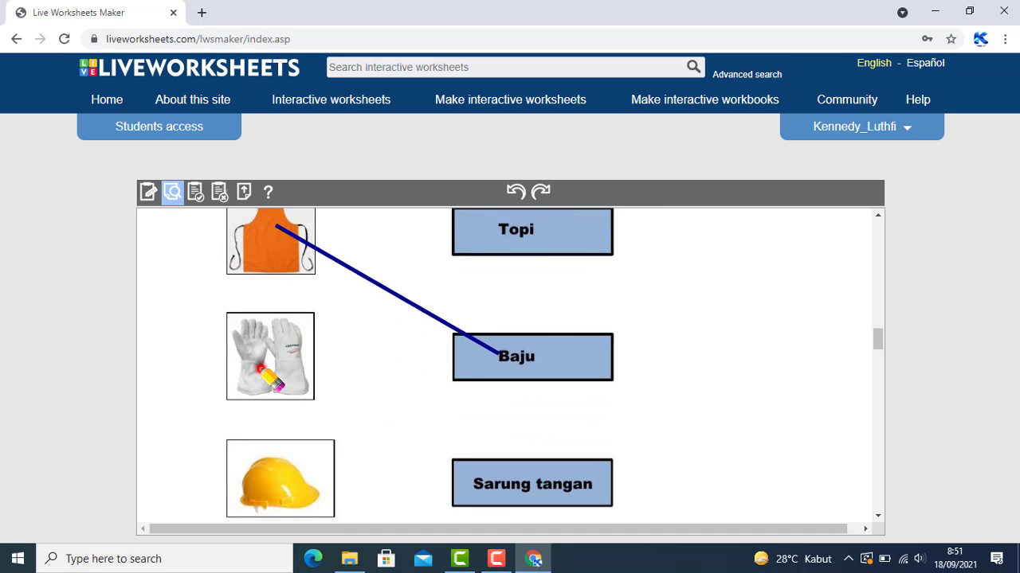
{"action": "mouse_move", "coordinate": [259, 367]}
{"action": "left_mouse_down"}
{"action": "mouse_move", "coordinate": [354, 351]}
{"action": "mouse_move", "coordinate": [518, 232]}
{"action": "mouse_move", "coordinate": [522, 290]}
{"action": "left_mouse_up"}
{"action": "scroll", "coordinate": [522, 290], "scroll_direction": "down", "scroll_amount": 4}
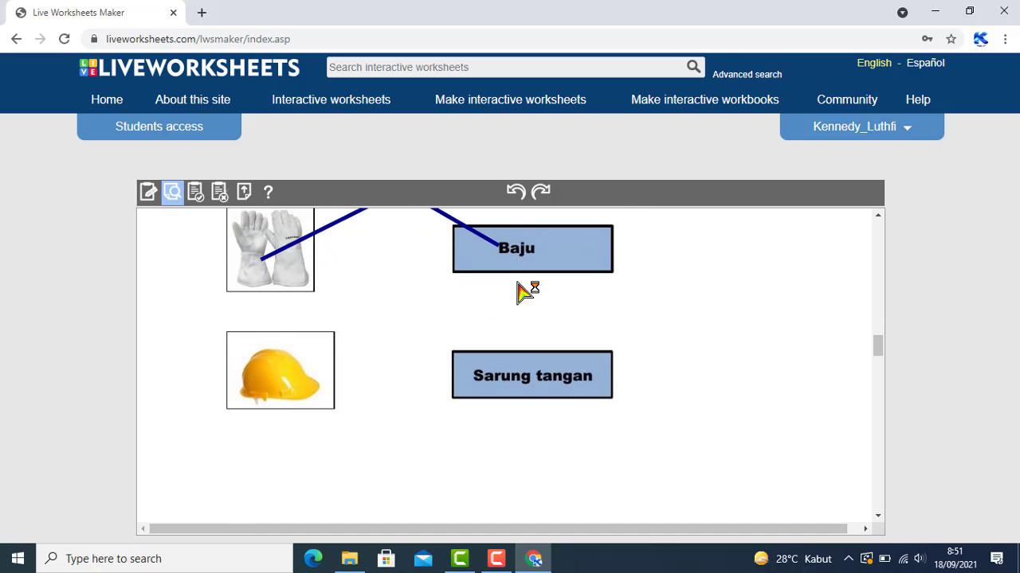
{"action": "scroll", "coordinate": [524, 291], "scroll_direction": "up", "scroll_amount": 4}
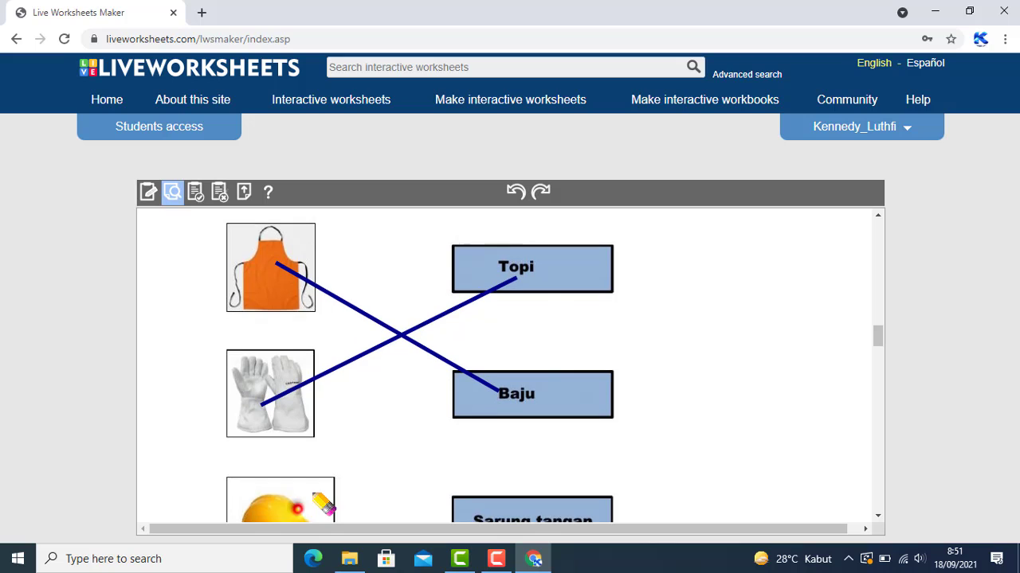
{"action": "left_click_drag", "start_coordinate": [323, 504], "coordinate": [520, 281]}
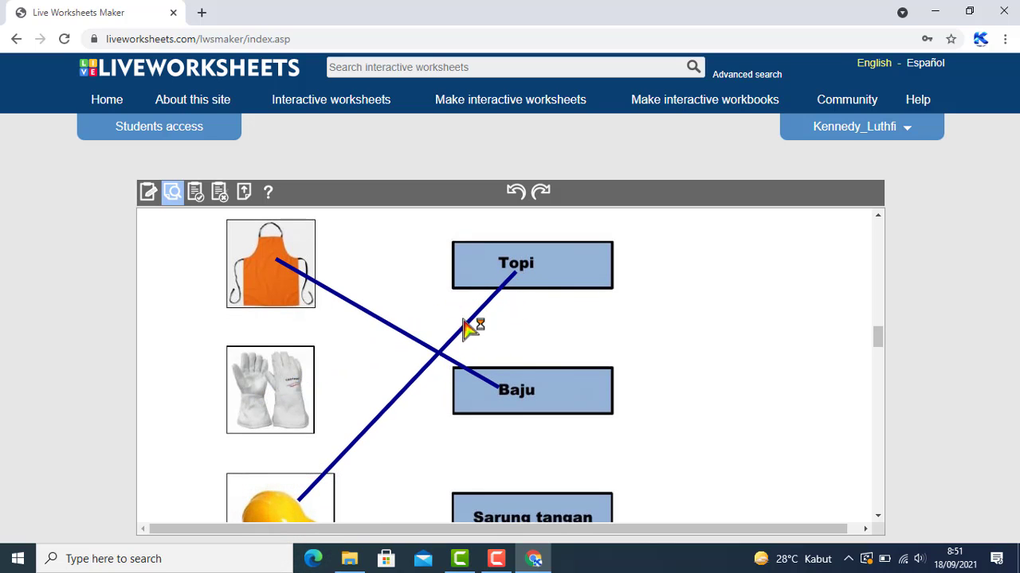
{"action": "mouse_move", "coordinate": [260, 396]}
{"action": "left_mouse_down"}
{"action": "mouse_move", "coordinate": [339, 398]}
{"action": "mouse_move", "coordinate": [402, 469]}
{"action": "mouse_move", "coordinate": [483, 502]}
{"action": "left_mouse_up"}
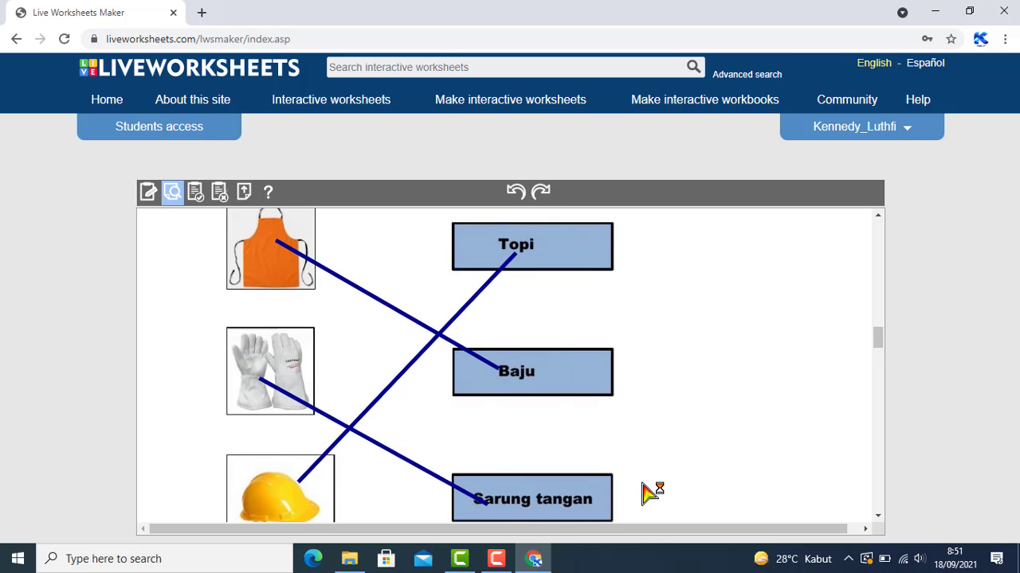
{"action": "scroll", "coordinate": [651, 492], "scroll_direction": "down", "scroll_amount": 5}
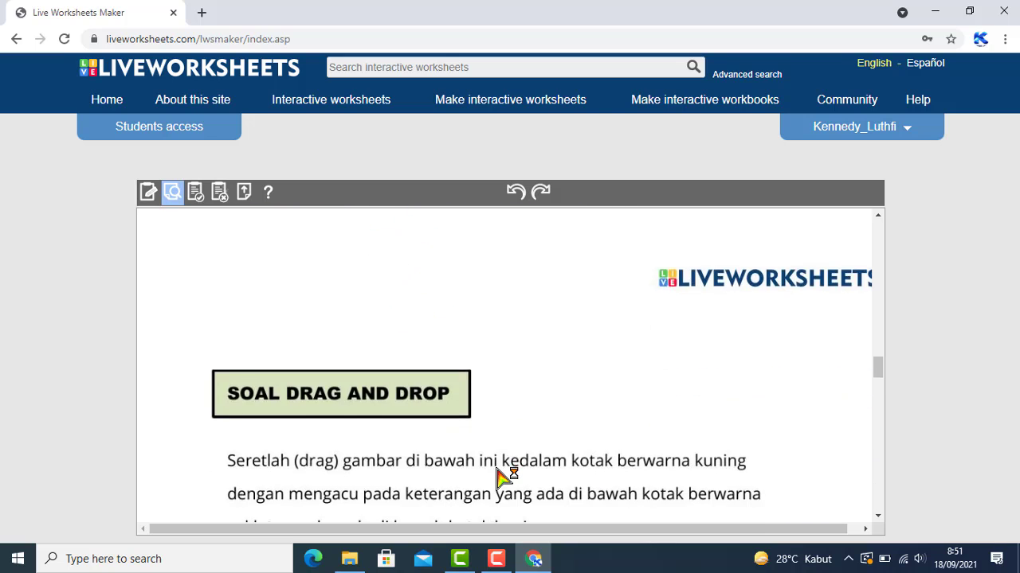
{"action": "scroll", "coordinate": [502, 477], "scroll_direction": "down", "scroll_amount": 2}
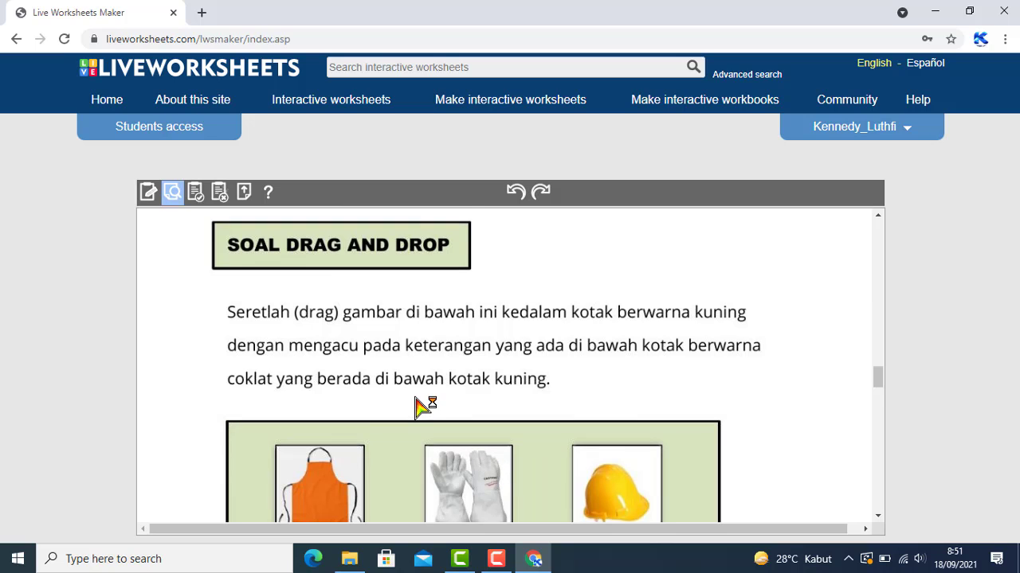
Drop the apron above Baju, gloves above Topi and helmet above Sarung tangan
{"action": "scroll", "coordinate": [421, 407], "scroll_direction": "down", "scroll_amount": 1}
{"action": "scroll", "coordinate": [420, 407], "scroll_direction": "down", "scroll_amount": 1}
{"action": "scroll", "coordinate": [421, 405], "scroll_direction": "up", "scroll_amount": 1}
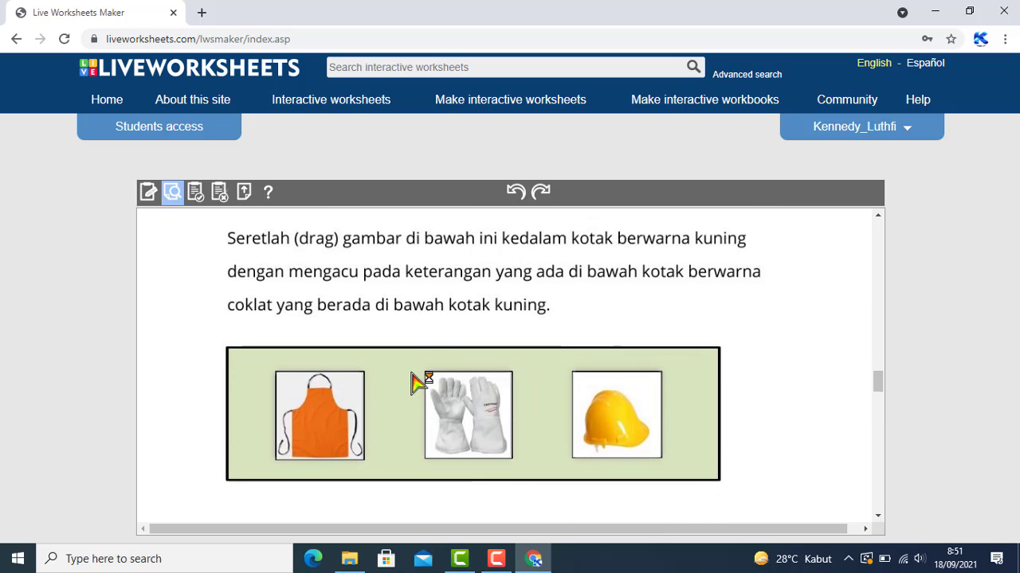
{"action": "scroll", "coordinate": [403, 271], "scroll_direction": "down", "scroll_amount": 2}
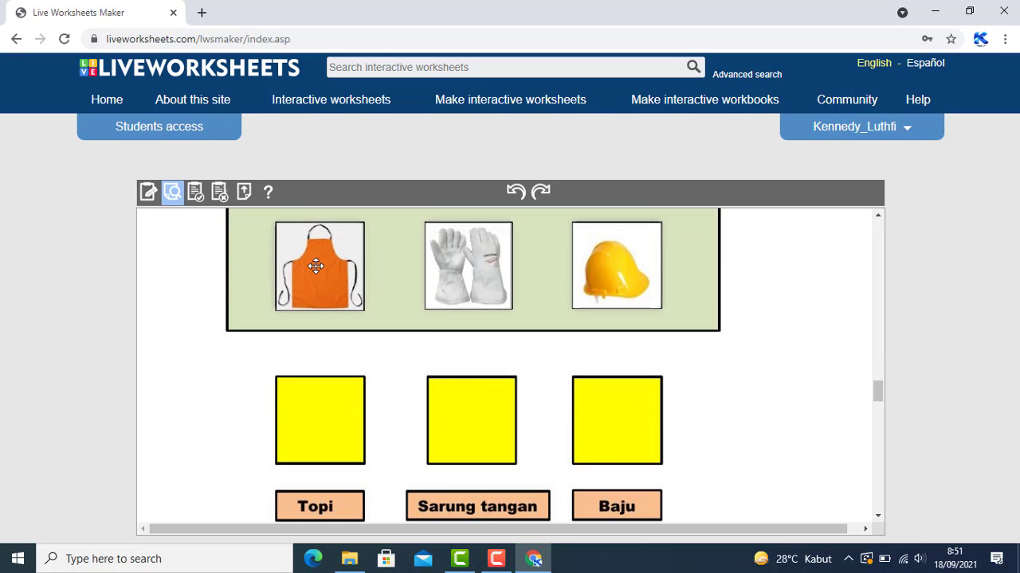
{"action": "left_click_drag", "start_coordinate": [317, 266], "coordinate": [618, 427]}
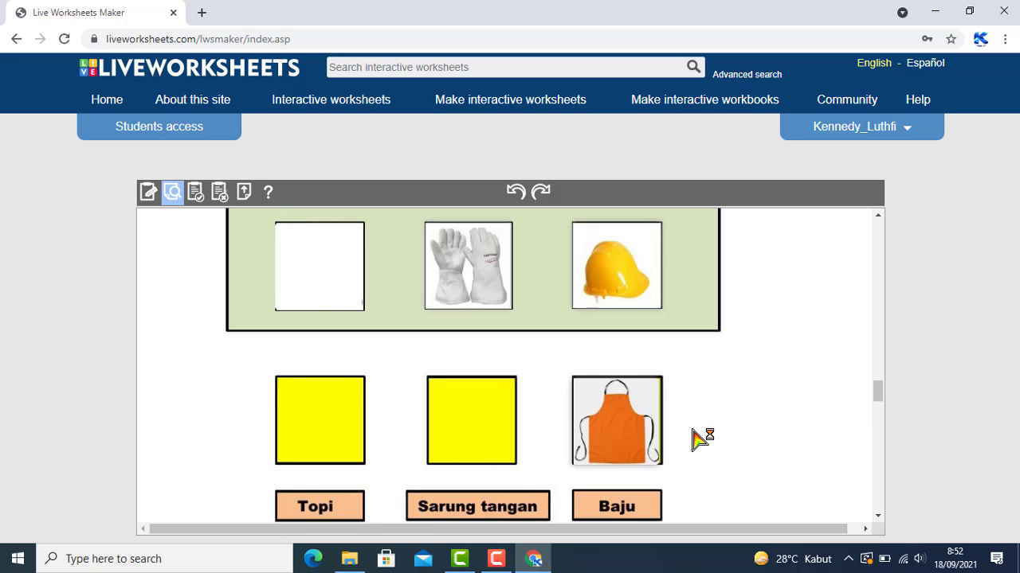
{"action": "left_click_drag", "start_coordinate": [454, 267], "coordinate": [349, 415]}
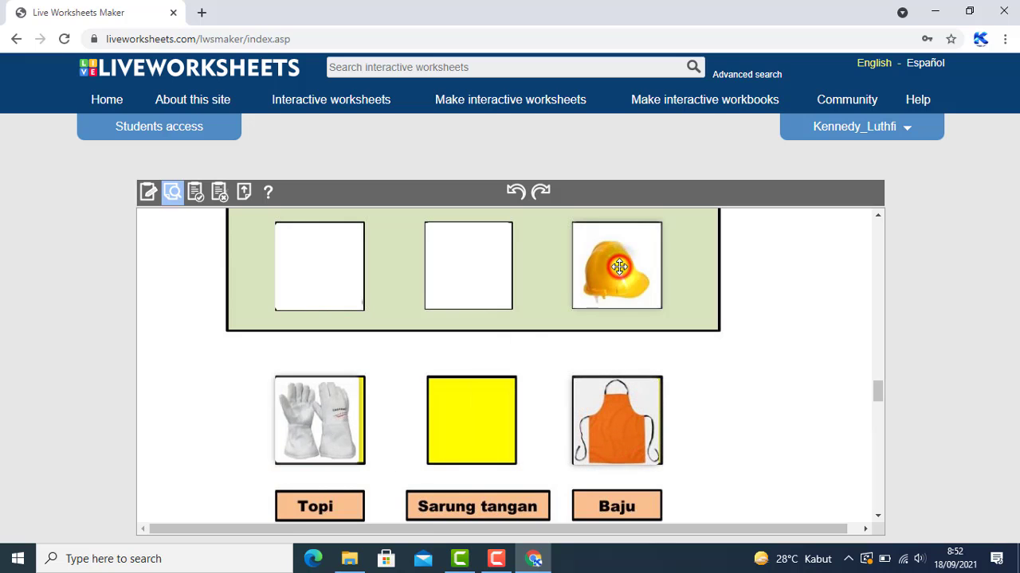
{"action": "left_click_drag", "start_coordinate": [619, 266], "coordinate": [478, 430]}
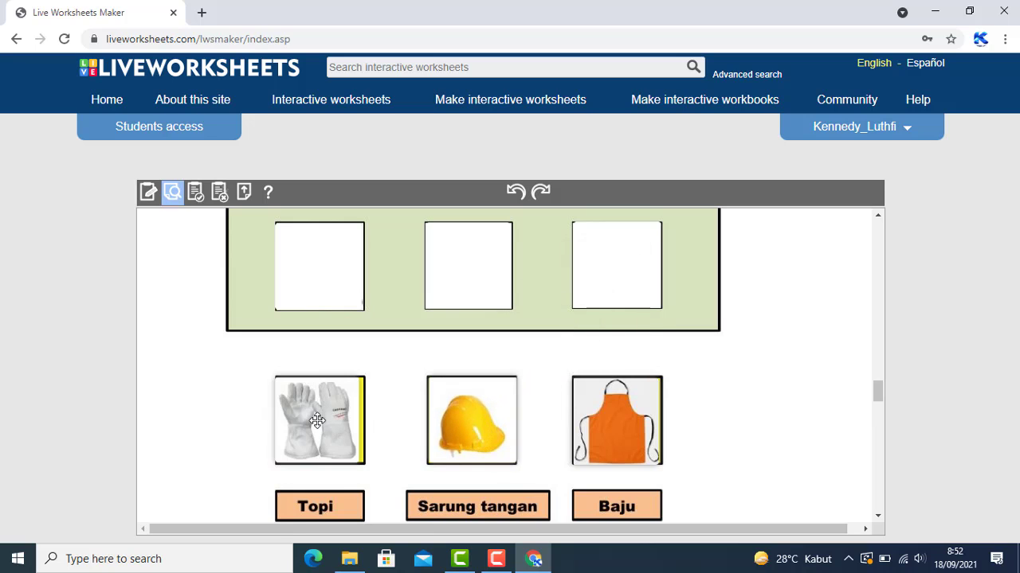
Swap pictures so the helmet sits above Topi and the gloves above Sarung tangan
{"action": "left_click_drag", "start_coordinate": [318, 417], "coordinate": [333, 266]}
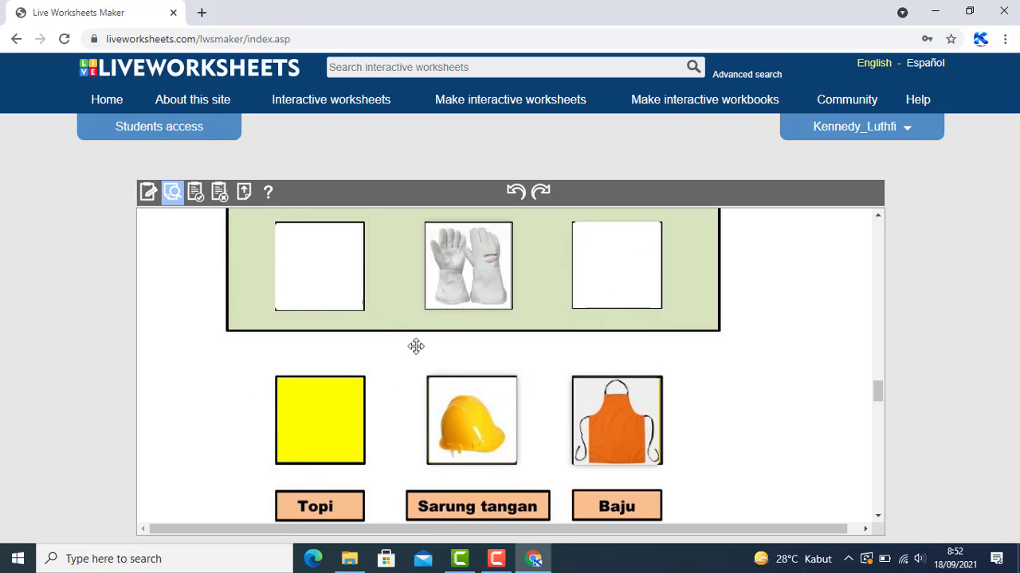
{"action": "left_click_drag", "start_coordinate": [467, 416], "coordinate": [334, 409]}
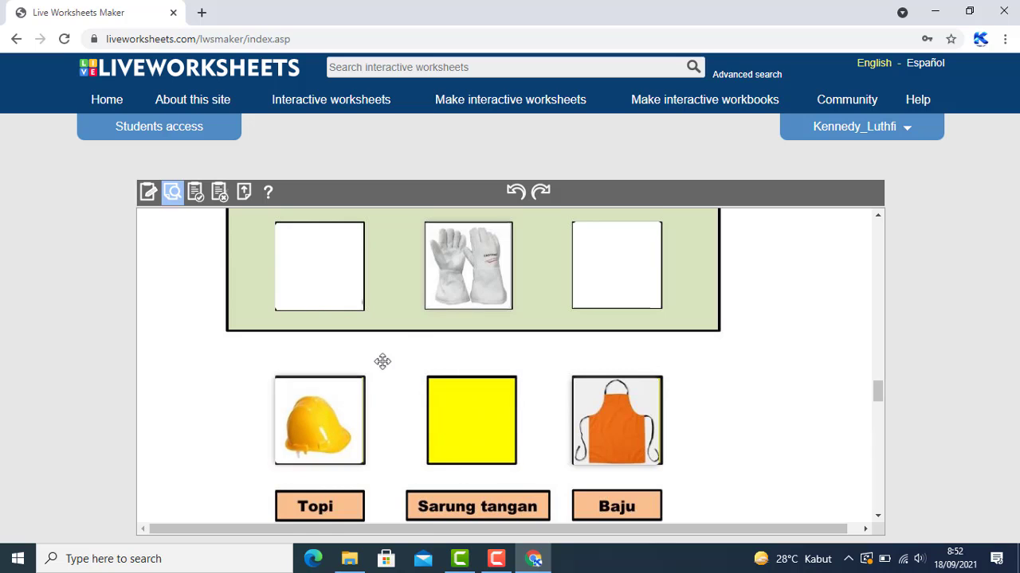
{"action": "left_click_drag", "start_coordinate": [472, 274], "coordinate": [480, 442]}
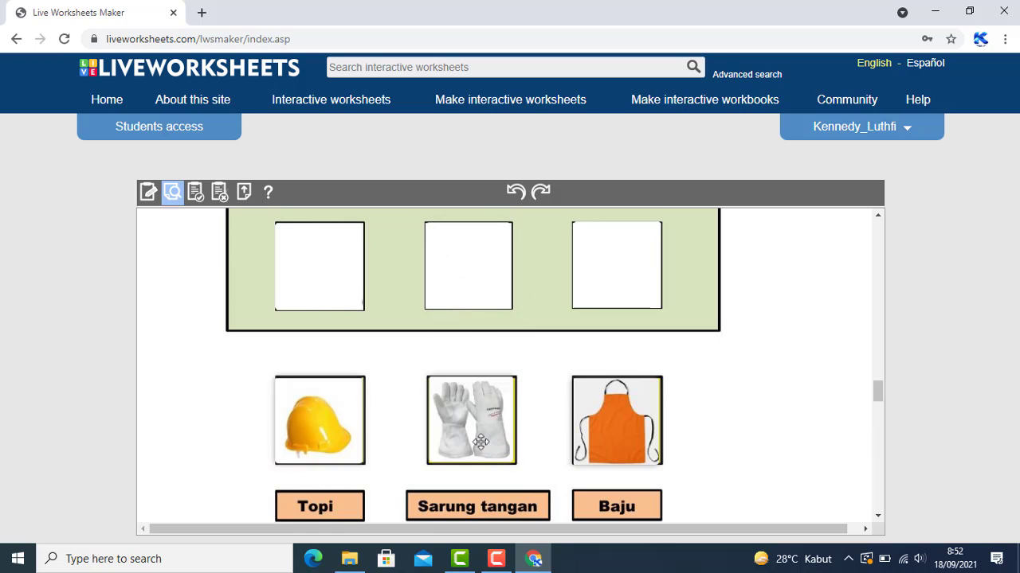
{"action": "left_click", "coordinate": [481, 442]}
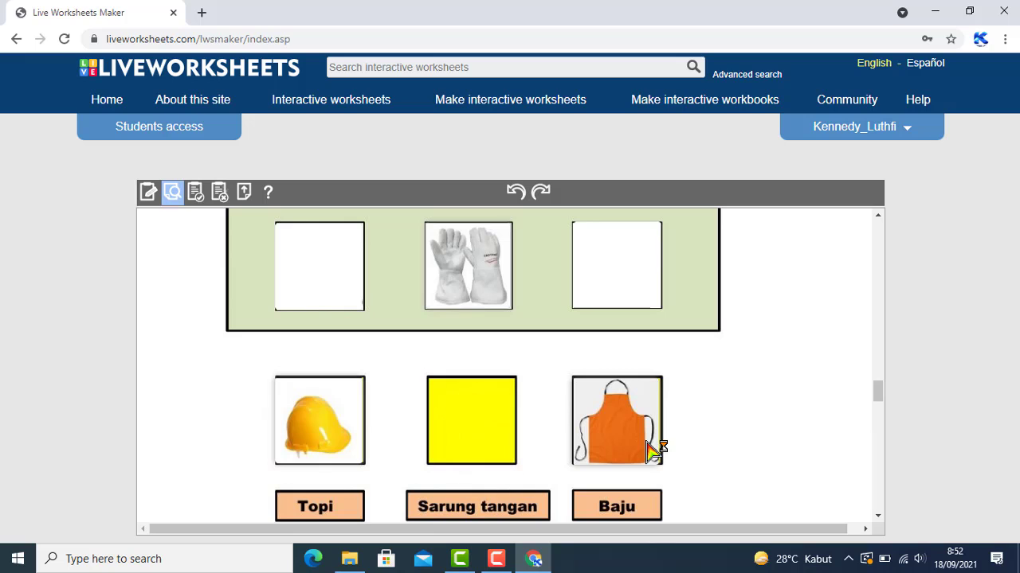
{"action": "left_click_drag", "start_coordinate": [465, 265], "coordinate": [459, 450]}
{"action": "left_click_drag", "start_coordinate": [477, 249], "coordinate": [473, 414]}
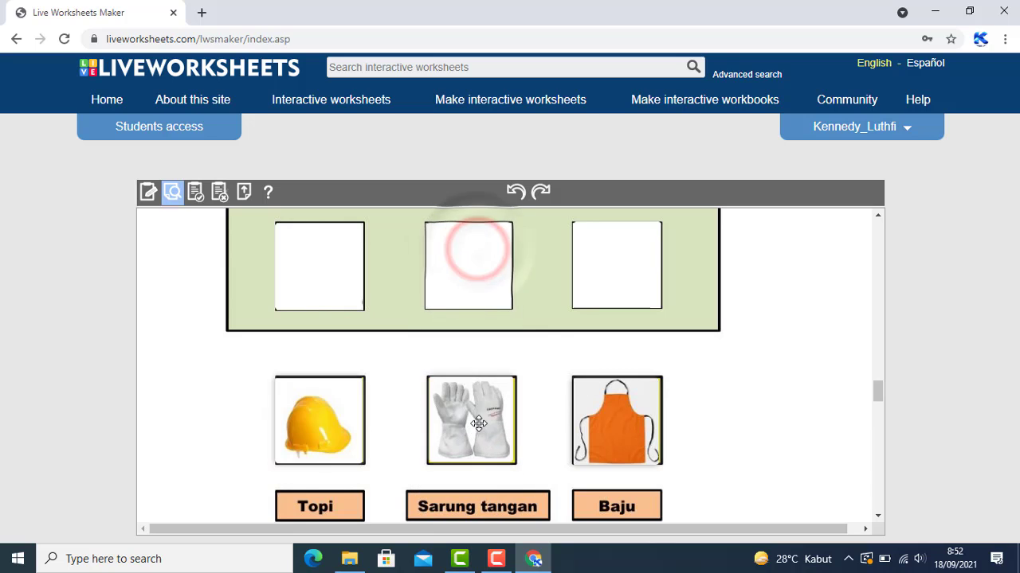
Play each listening clip and answer Benar for the apron, Salah for the gloves, Benar for the helmet
{"action": "scroll", "coordinate": [518, 439], "scroll_direction": "down", "scroll_amount": 2}
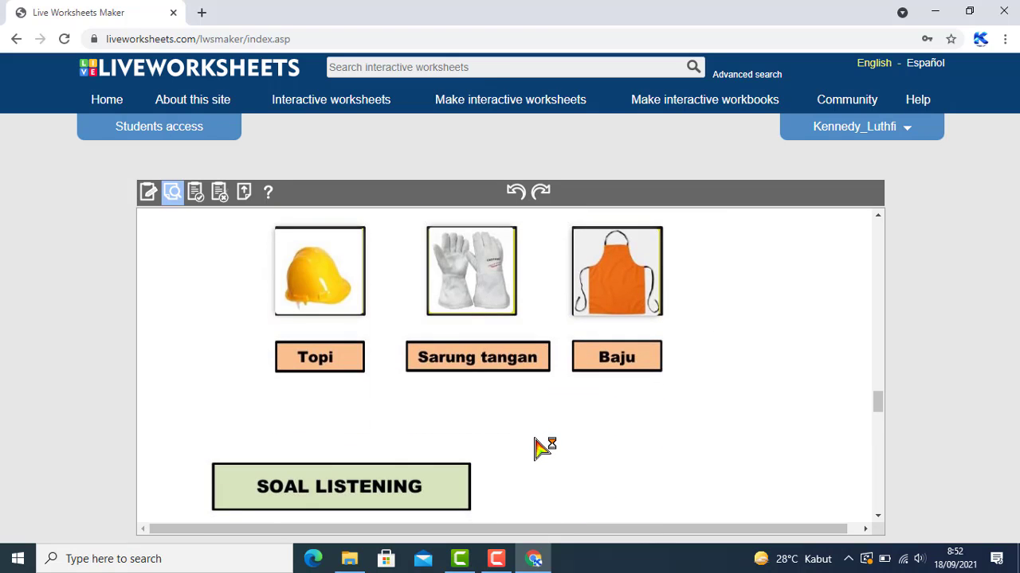
{"action": "scroll", "coordinate": [544, 448], "scroll_direction": "up", "scroll_amount": 4}
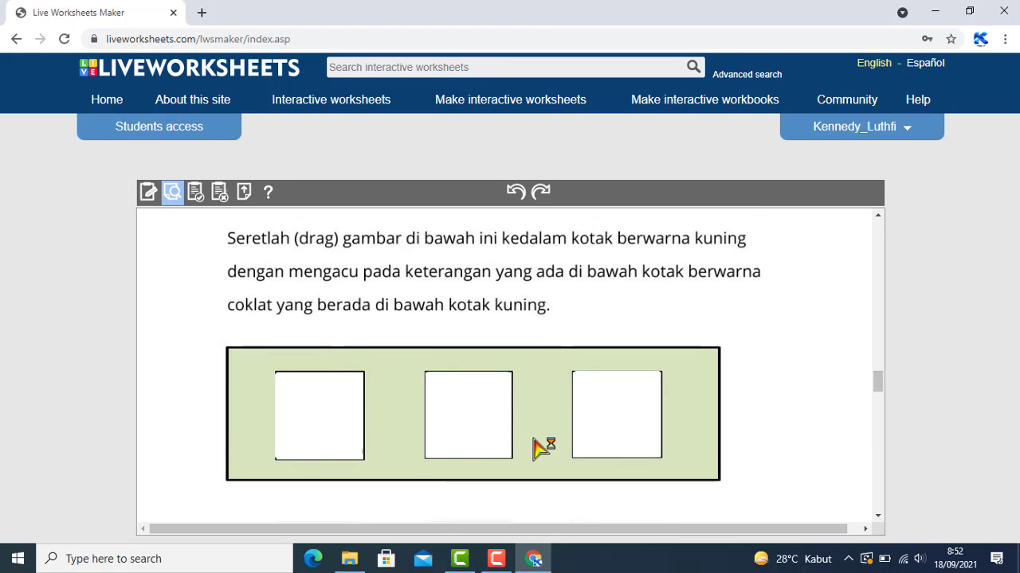
{"action": "scroll", "coordinate": [486, 447], "scroll_direction": "down", "scroll_amount": 2}
{"action": "scroll", "coordinate": [482, 458], "scroll_direction": "down", "scroll_amount": 2}
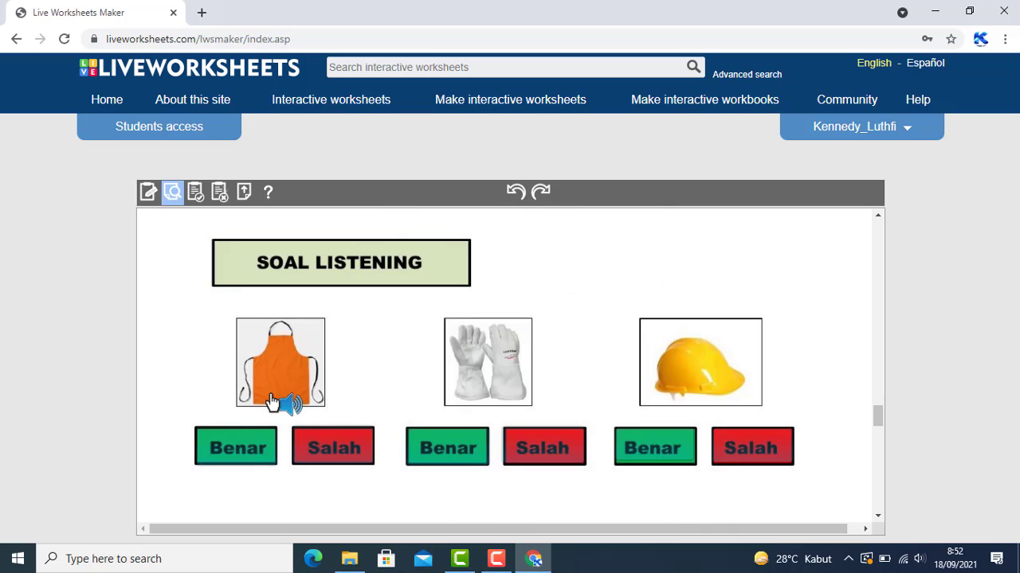
{"action": "left_click_drag", "start_coordinate": [273, 402], "coordinate": [281, 374]}
{"action": "left_click", "coordinate": [280, 374]}
{"action": "left_click", "coordinate": [248, 447]}
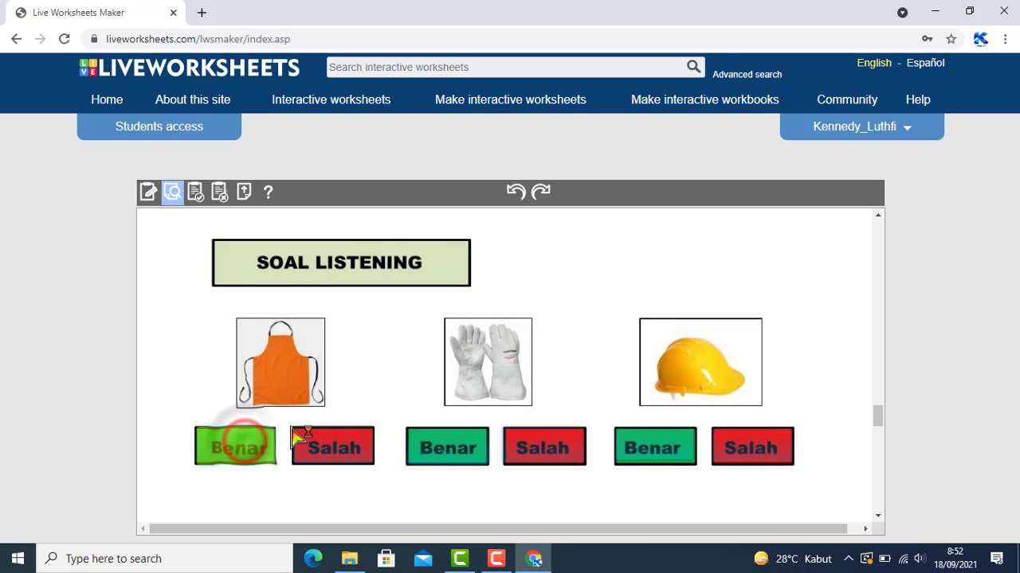
{"action": "left_click", "coordinate": [492, 371]}
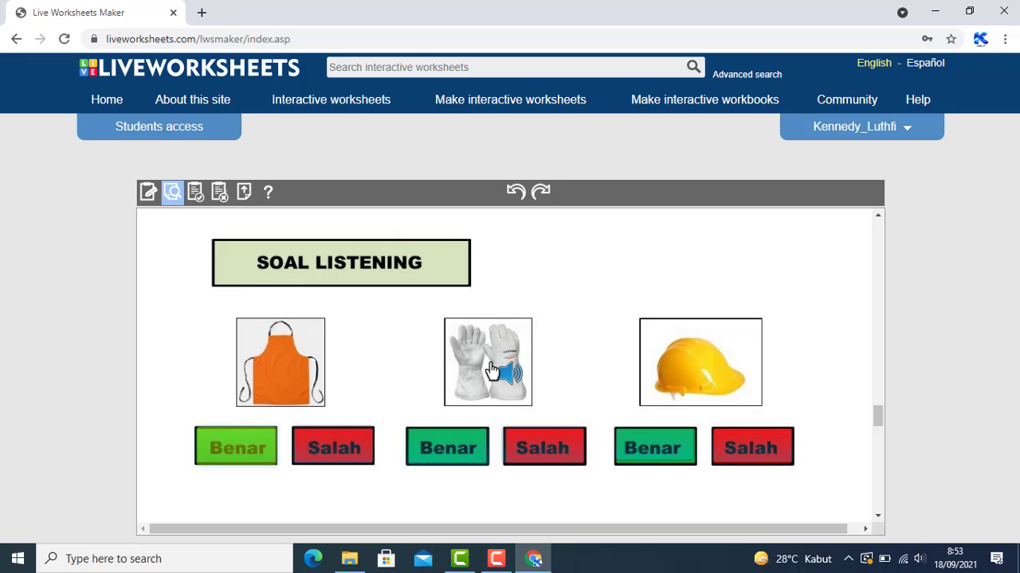
{"action": "left_click", "coordinate": [540, 451]}
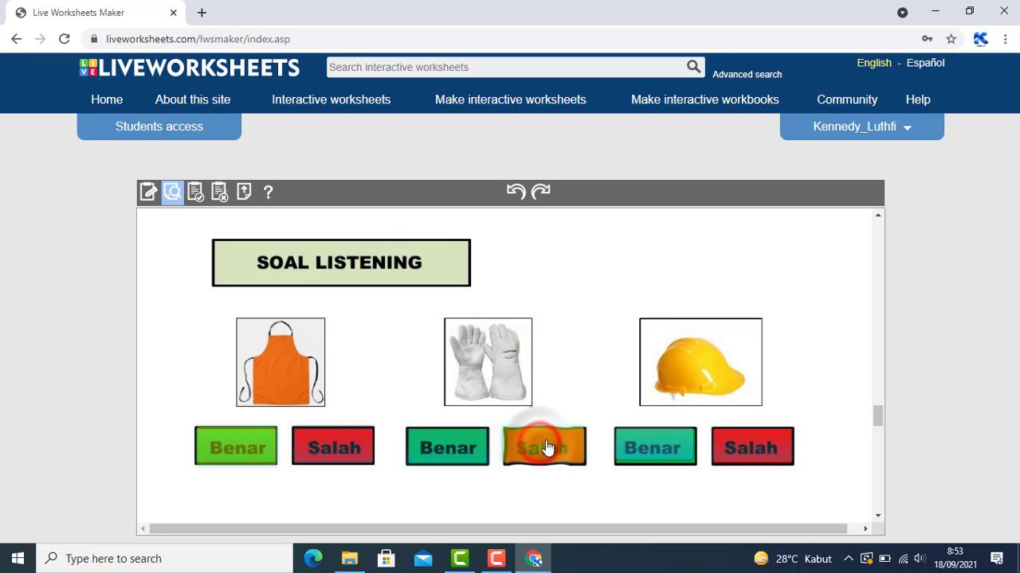
{"action": "left_click", "coordinate": [729, 368]}
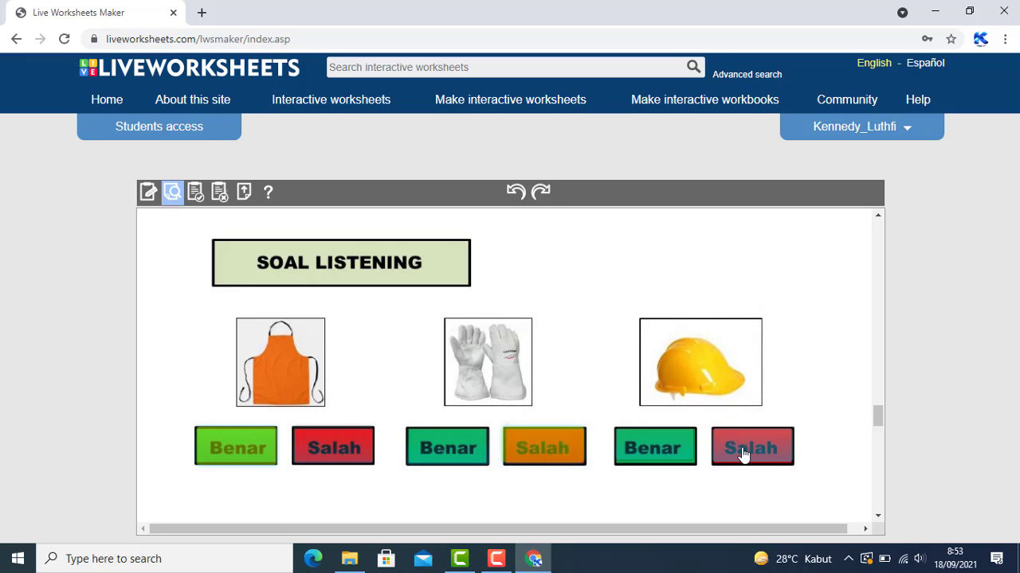
{"action": "left_click", "coordinate": [659, 453]}
Record spoken answers, allowing microphone access: 'rekam suara ya' for the gloves and 'baju' for the helmet
{"action": "scroll", "coordinate": [526, 470], "scroll_direction": "down", "scroll_amount": 2}
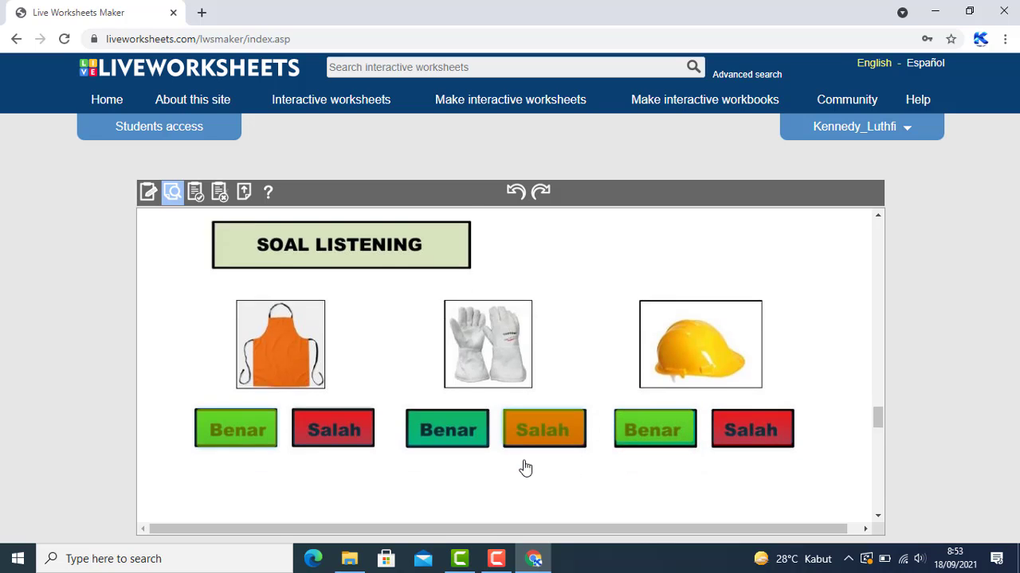
{"action": "scroll", "coordinate": [526, 470], "scroll_direction": "down", "scroll_amount": 4}
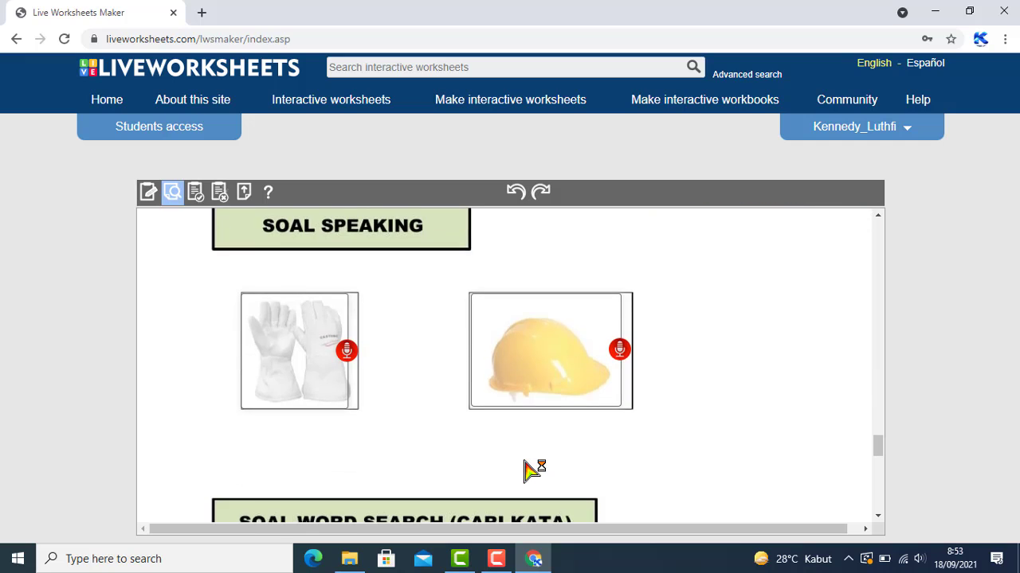
{"action": "scroll", "coordinate": [526, 470], "scroll_direction": "up", "scroll_amount": 1}
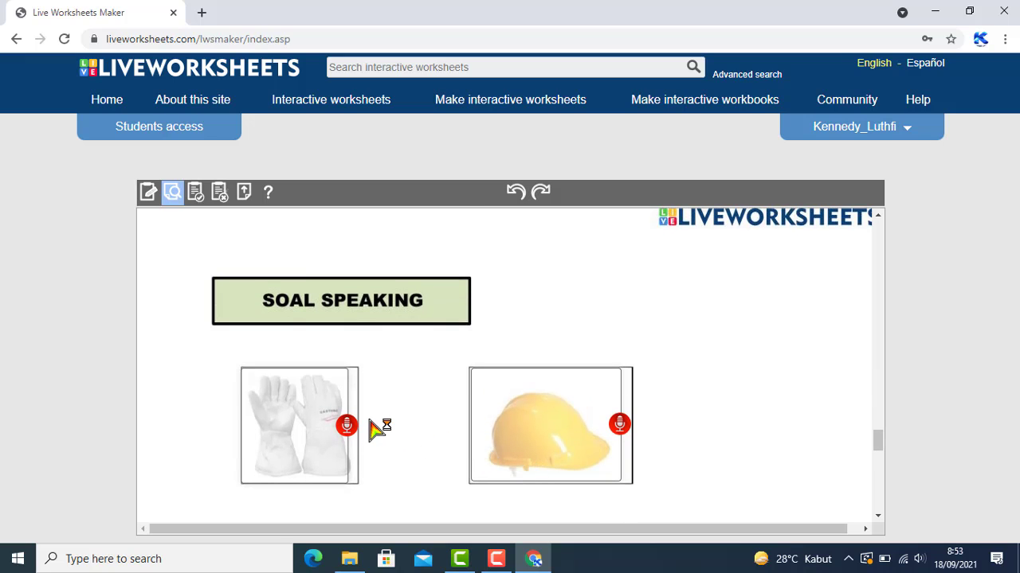
{"action": "scroll", "coordinate": [374, 429], "scroll_direction": "down", "scroll_amount": 1}
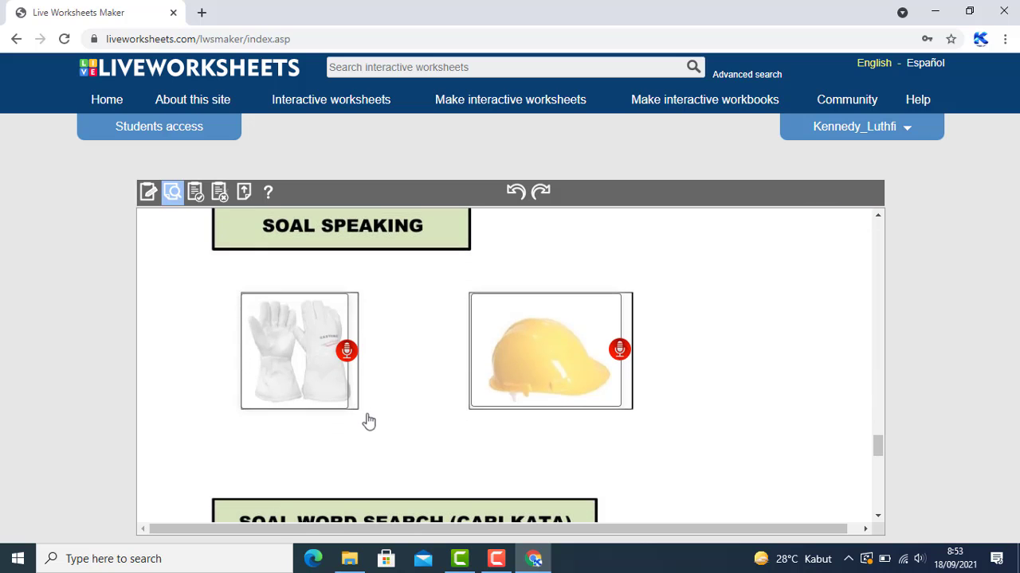
{"action": "left_click", "coordinate": [347, 352]}
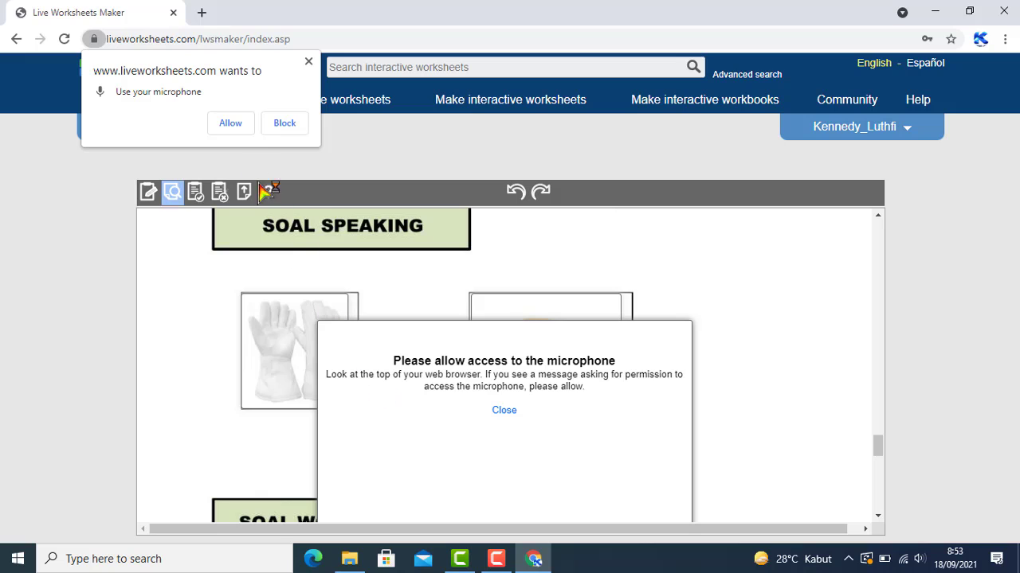
{"action": "left_click", "coordinate": [230, 123]}
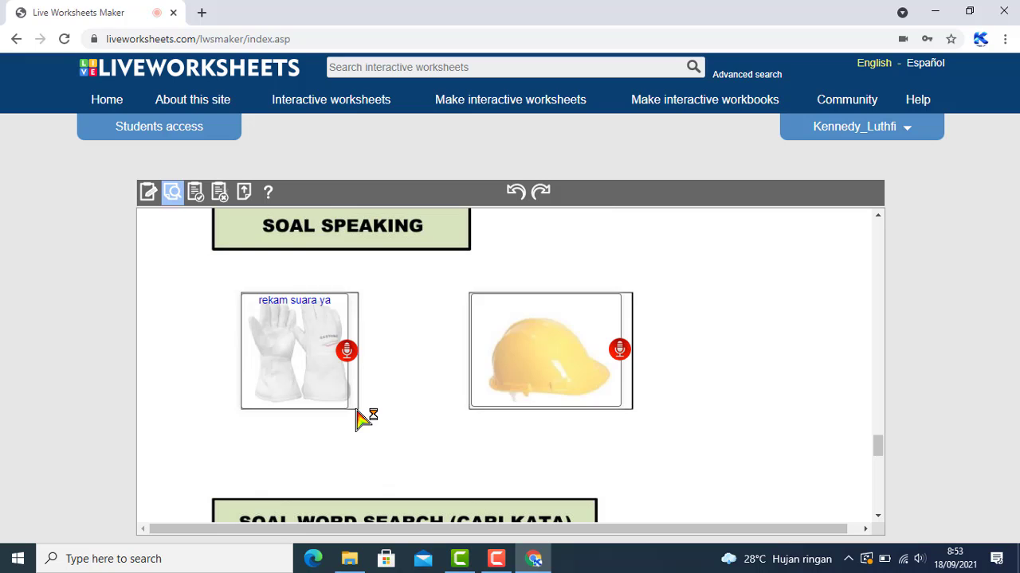
{"action": "left_click", "coordinate": [621, 351]}
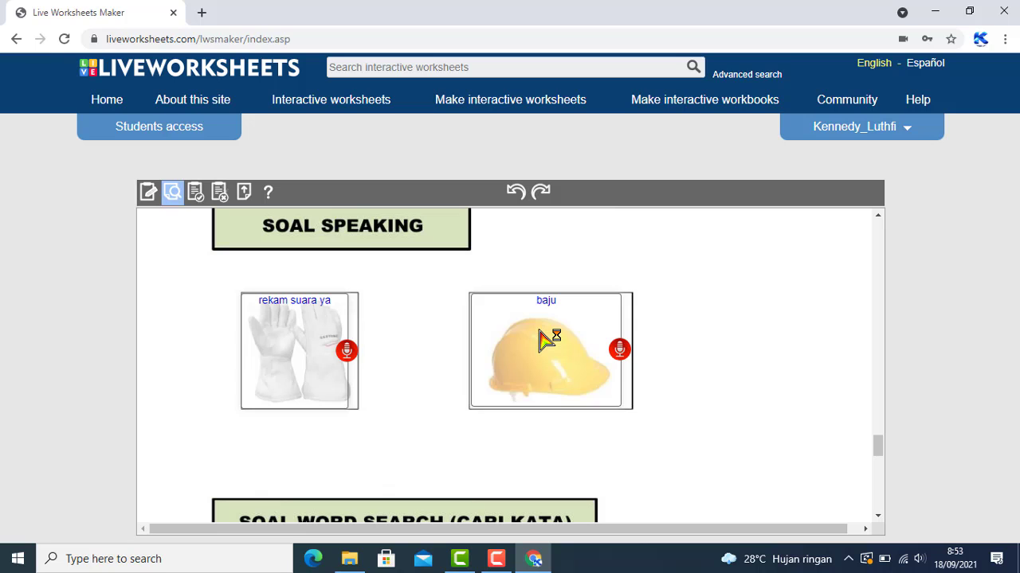
Mark BAJU down a column and BURUNG across the fourth row of the word grid
{"action": "scroll", "coordinate": [414, 372], "scroll_direction": "down", "scroll_amount": 3}
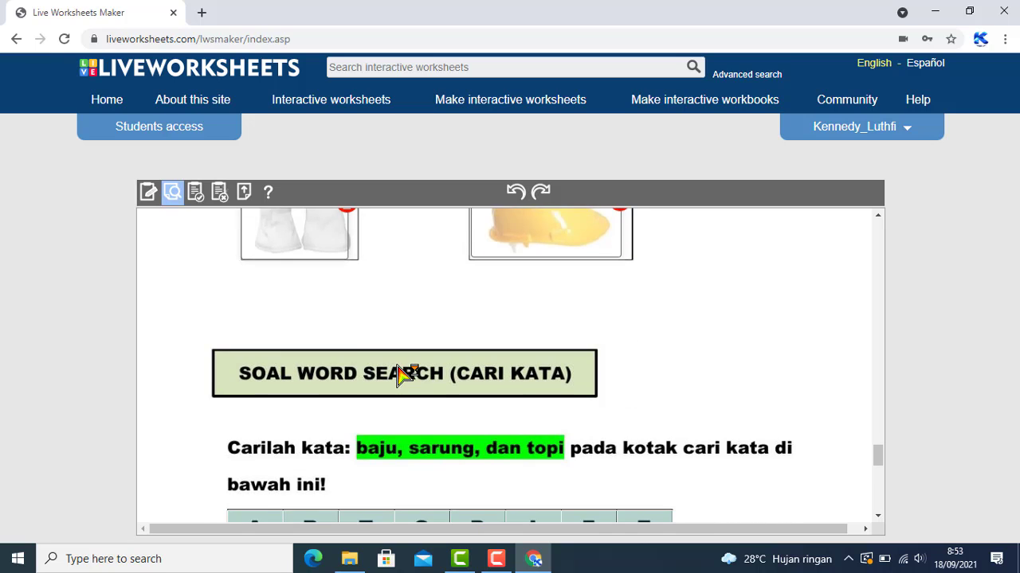
{"action": "scroll", "coordinate": [402, 374], "scroll_direction": "down", "scroll_amount": 1}
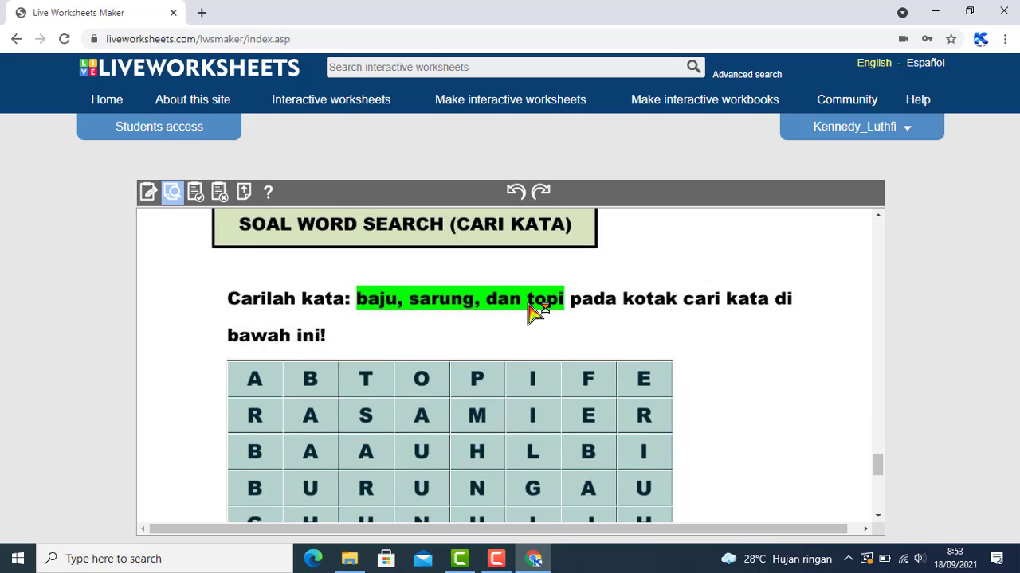
{"action": "scroll", "coordinate": [534, 310], "scroll_direction": "down", "scroll_amount": 1}
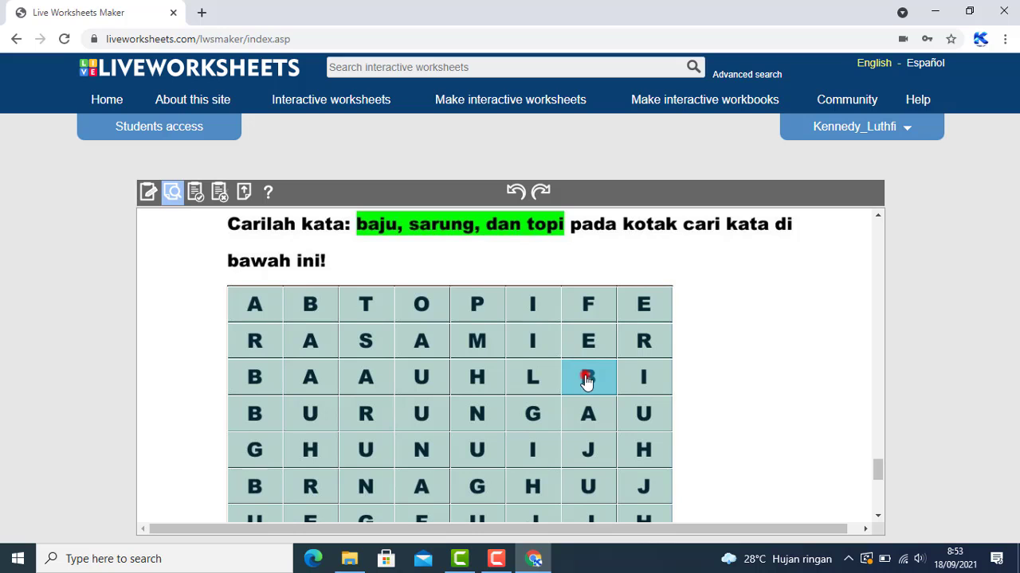
{"action": "left_click_drag", "start_coordinate": [587, 379], "coordinate": [589, 484]}
{"action": "scroll", "coordinate": [434, 371], "scroll_direction": "up", "scroll_amount": 2}
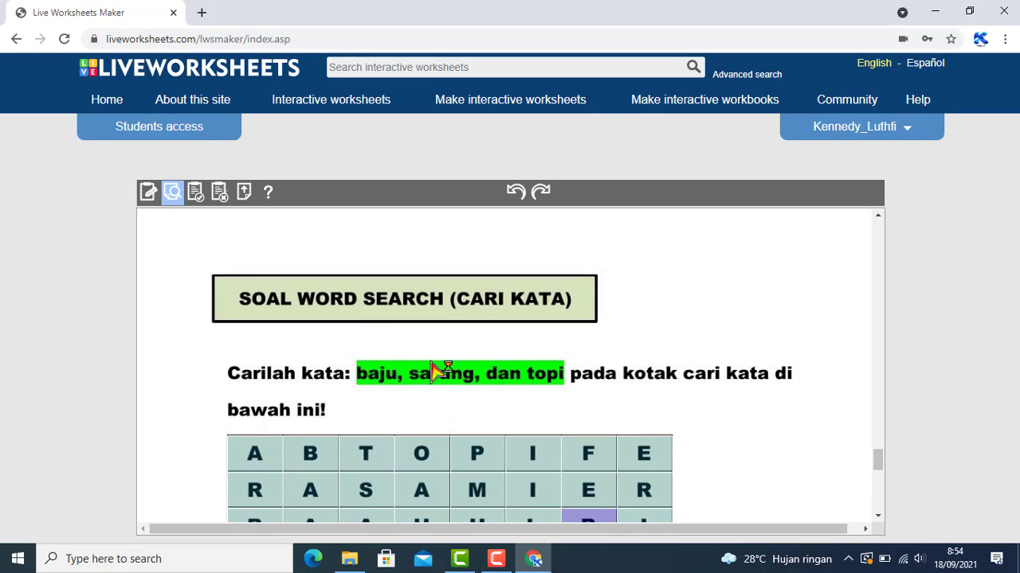
{"action": "scroll", "coordinate": [436, 370], "scroll_direction": "down", "scroll_amount": 1}
{"action": "scroll", "coordinate": [434, 371], "scroll_direction": "down", "scroll_amount": 1}
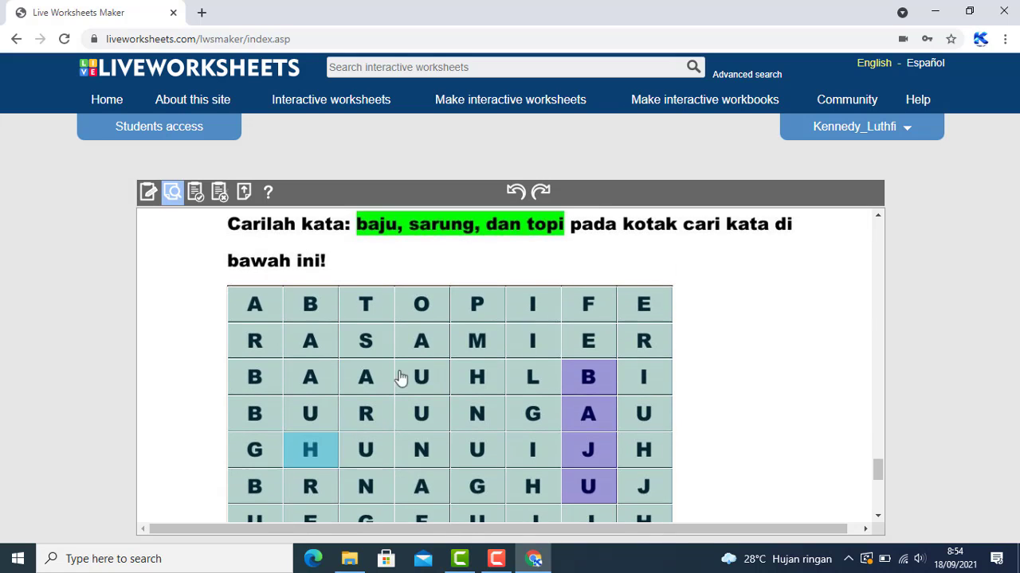
{"action": "left_click_drag", "start_coordinate": [256, 419], "coordinate": [547, 417]}
Mark TOP along the grid's first row and scroll to the worksheet's end
{"action": "scroll", "coordinate": [526, 407], "scroll_direction": "up", "scroll_amount": 1}
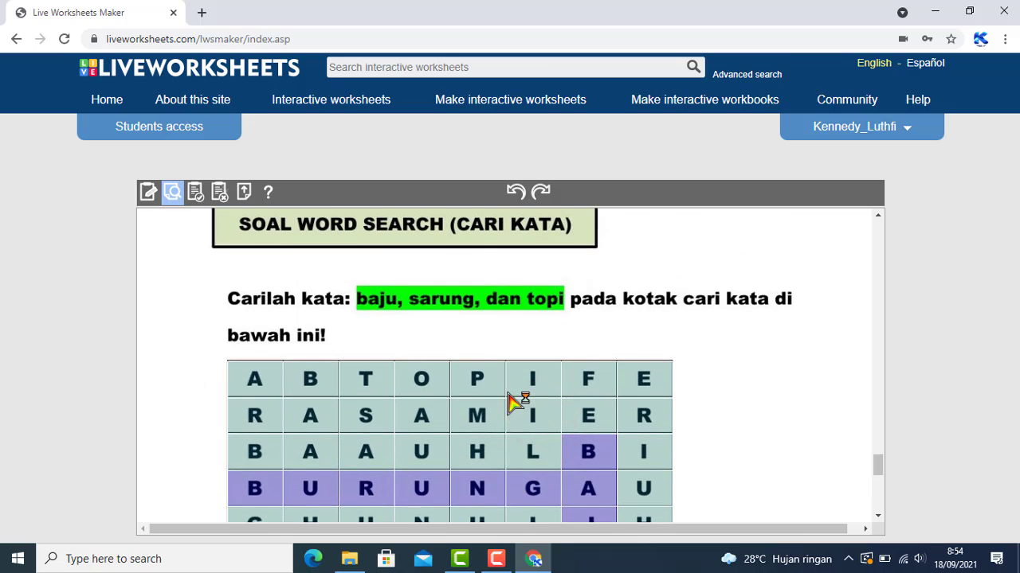
{"action": "scroll", "coordinate": [446, 359], "scroll_direction": "down", "scroll_amount": 1}
{"action": "left_click_drag", "start_coordinate": [353, 311], "coordinate": [475, 309]}
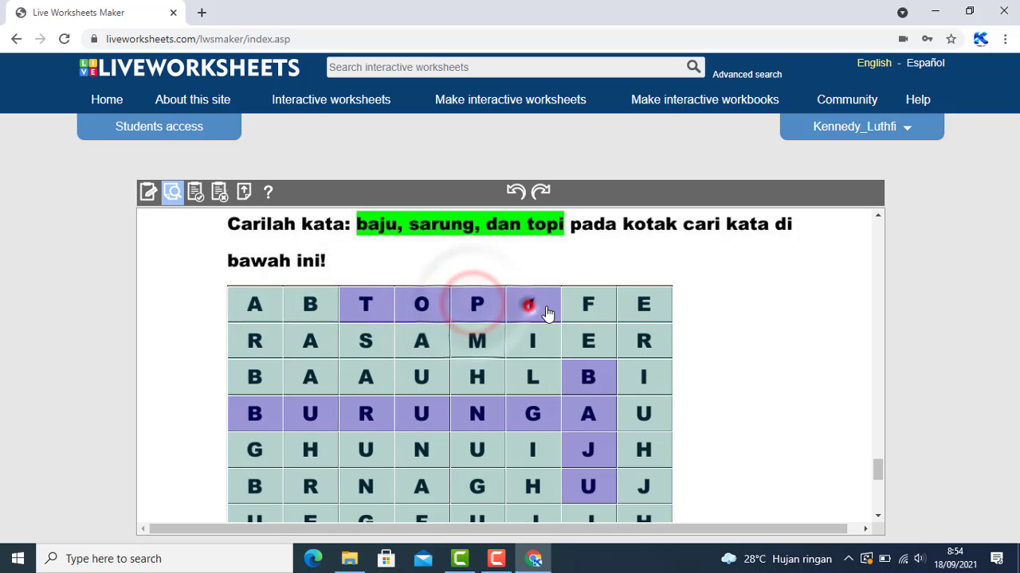
{"action": "scroll", "coordinate": [542, 314], "scroll_direction": "down", "scroll_amount": 2}
{"action": "scroll", "coordinate": [547, 316], "scroll_direction": "down", "scroll_amount": 2}
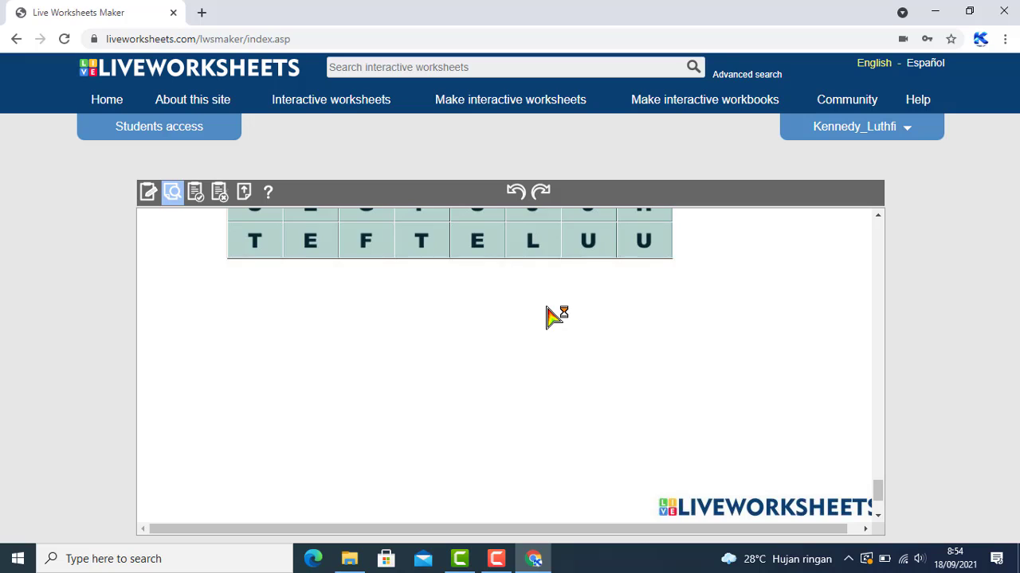
{"action": "scroll", "coordinate": [550, 315], "scroll_direction": "down", "scroll_amount": 2}
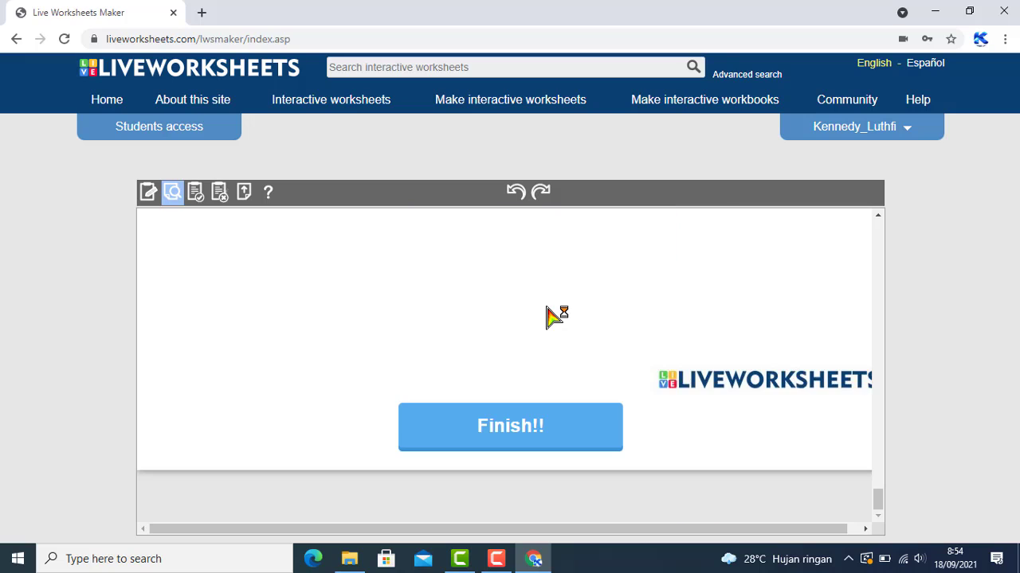
Press Finish!! to submit the completed worksheet answers
{"action": "left_click", "coordinate": [521, 436]}
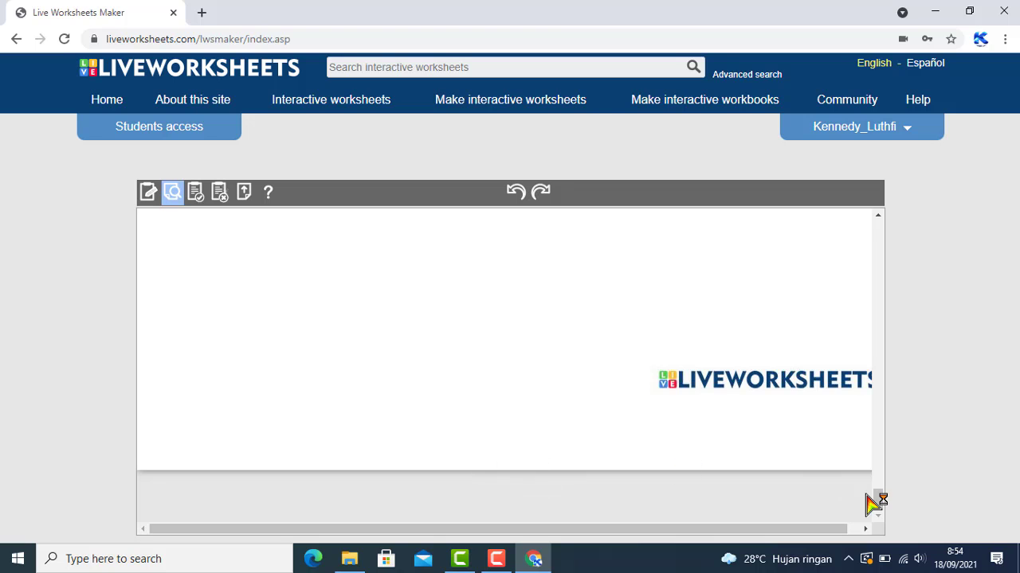
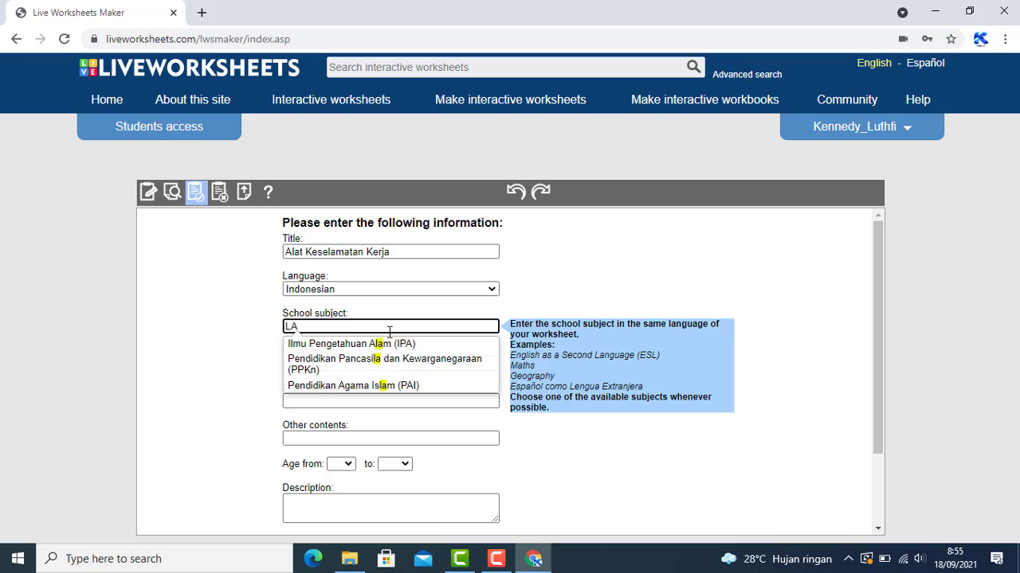
Enter subject Las, grade 11, and other contents Keselamatan Kerja in the worksheet details
{"action": "type", "text": "as "}
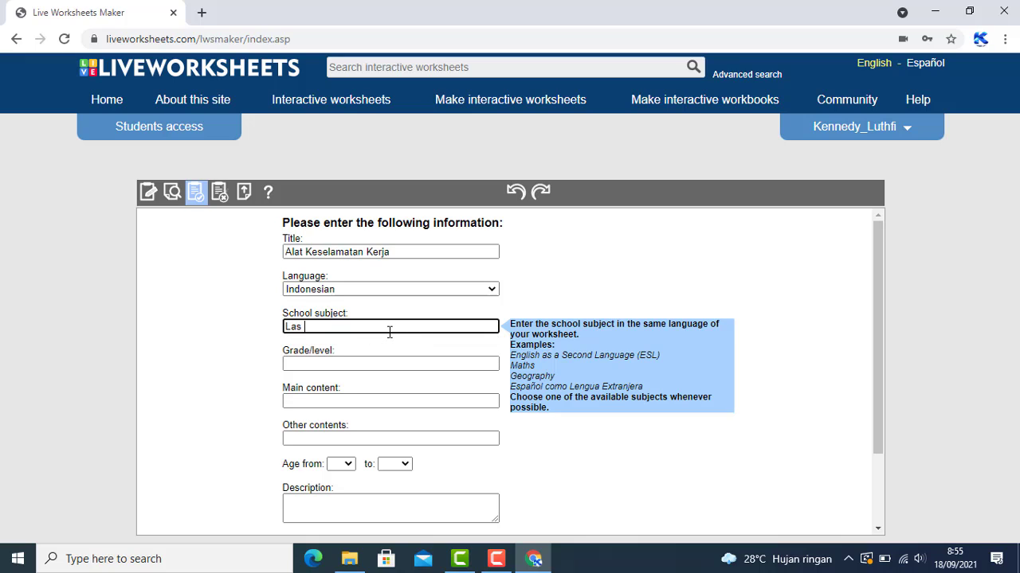
{"action": "type", "text": "GMAW"}
{"action": "key", "text": "BackSpace"}
{"action": "key", "text": "BackSpace"}
{"action": "left_click", "coordinate": [382, 363]}
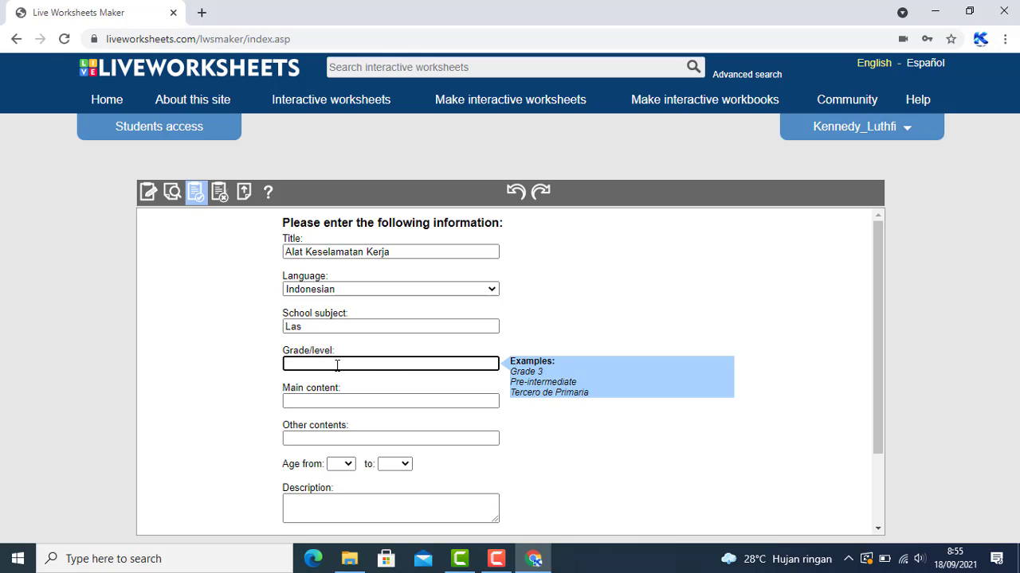
{"action": "type", "text": "11"}
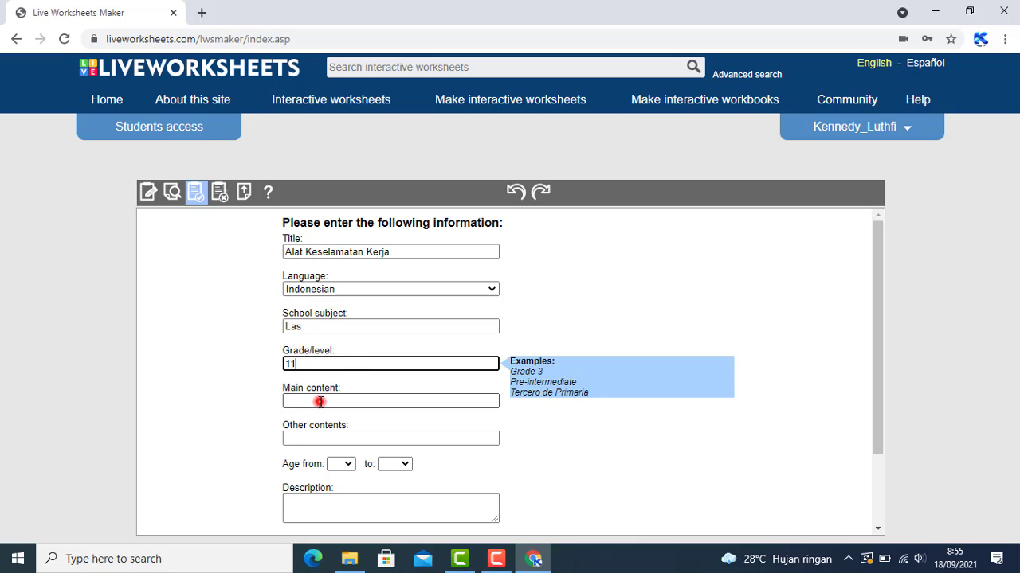
{"action": "left_click", "coordinate": [319, 401]}
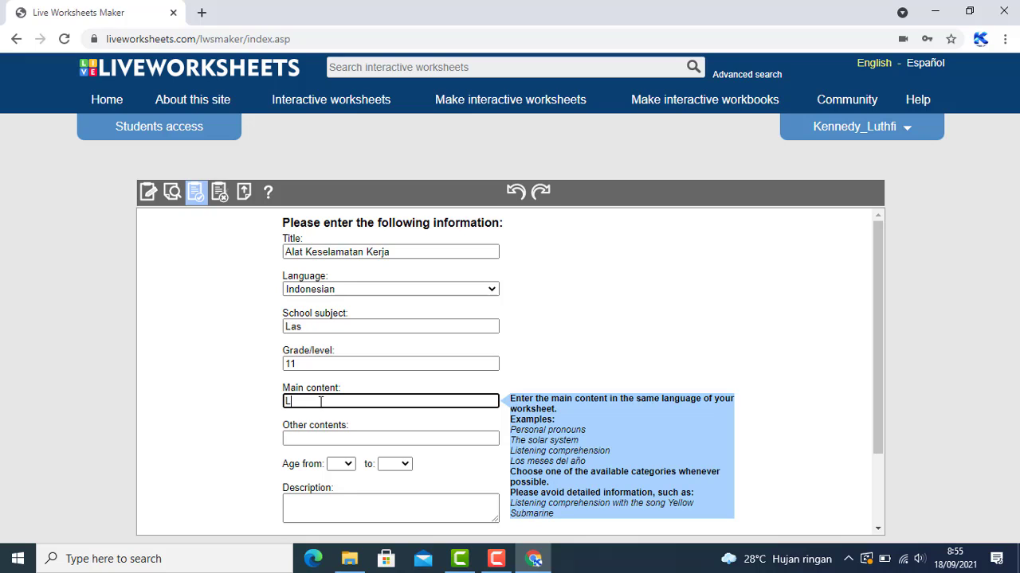
{"action": "left_click", "coordinate": [327, 438]}
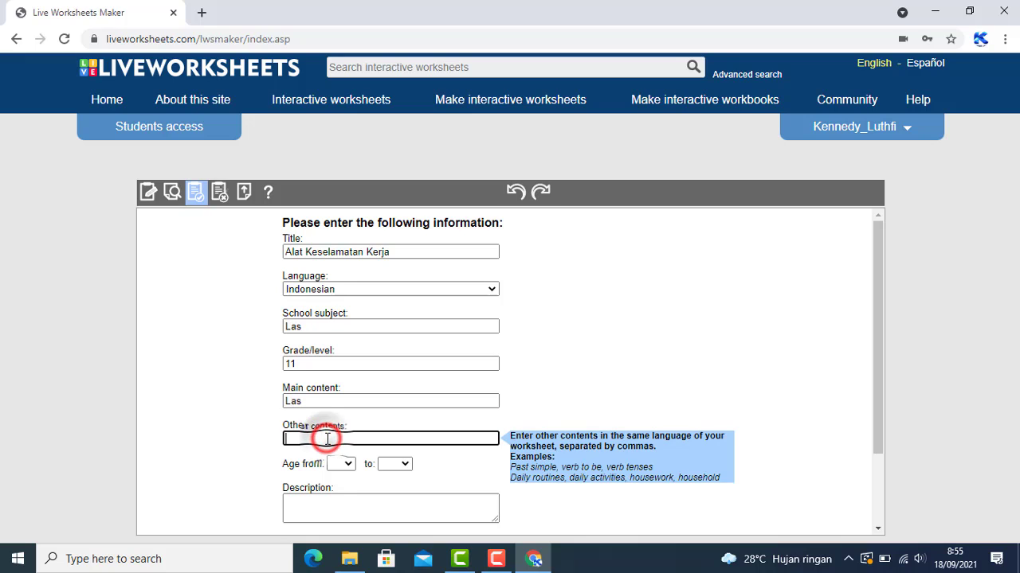
{"action": "type", "text": "Keselaamtan"}
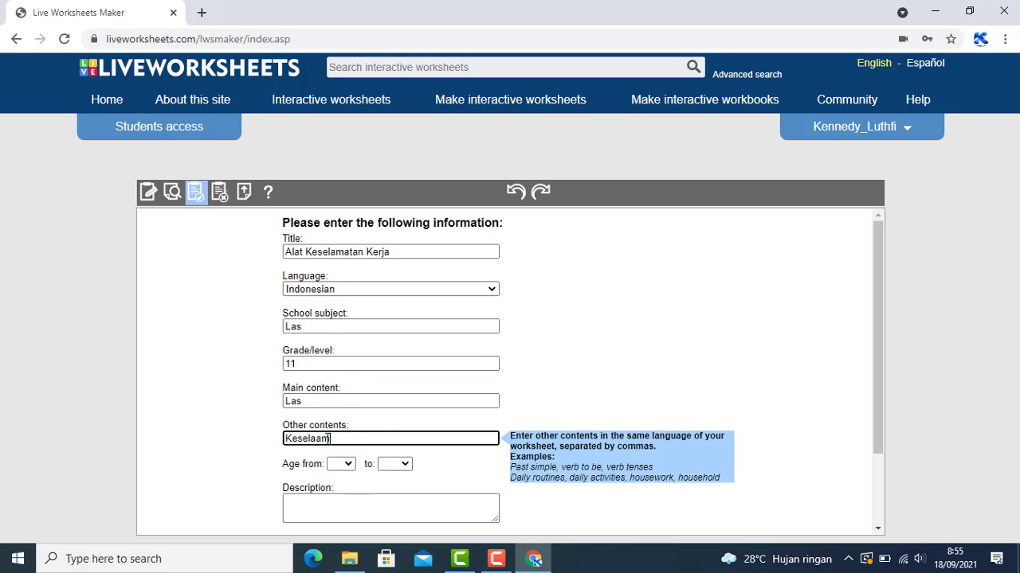
{"action": "key", "text": "BackSpace"}
{"action": "key", "text": "BackSpace"}
{"action": "key", "text": "BackSpace"}
{"action": "key", "text": "BackSpace"}
{"action": "type", "text": "matan Kerja"}
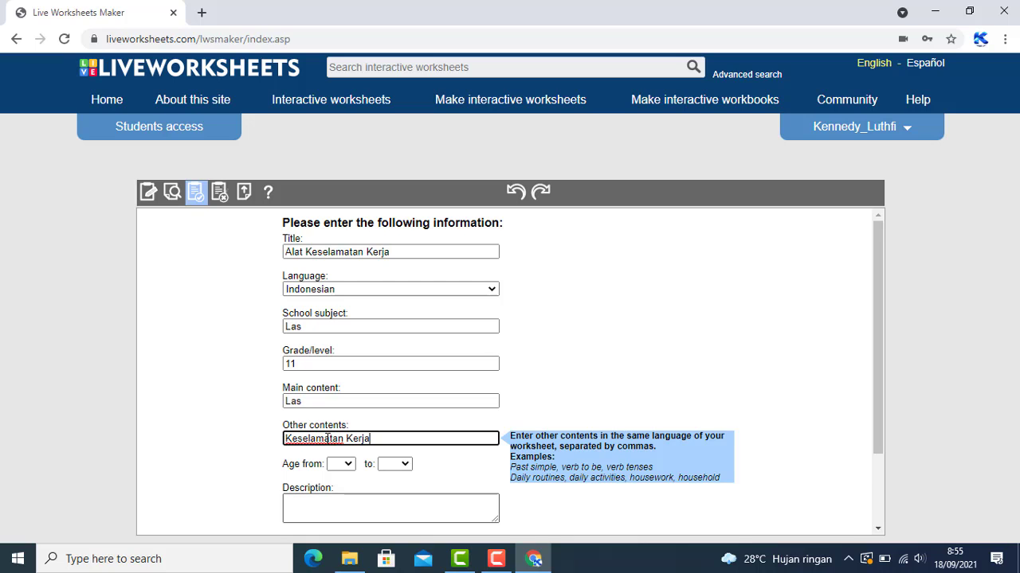
Set the age range from 15 to 17 and the description 'Alat Keselamatan Kerja'
{"action": "scroll", "coordinate": [327, 438], "scroll_direction": "down", "scroll_amount": 3}
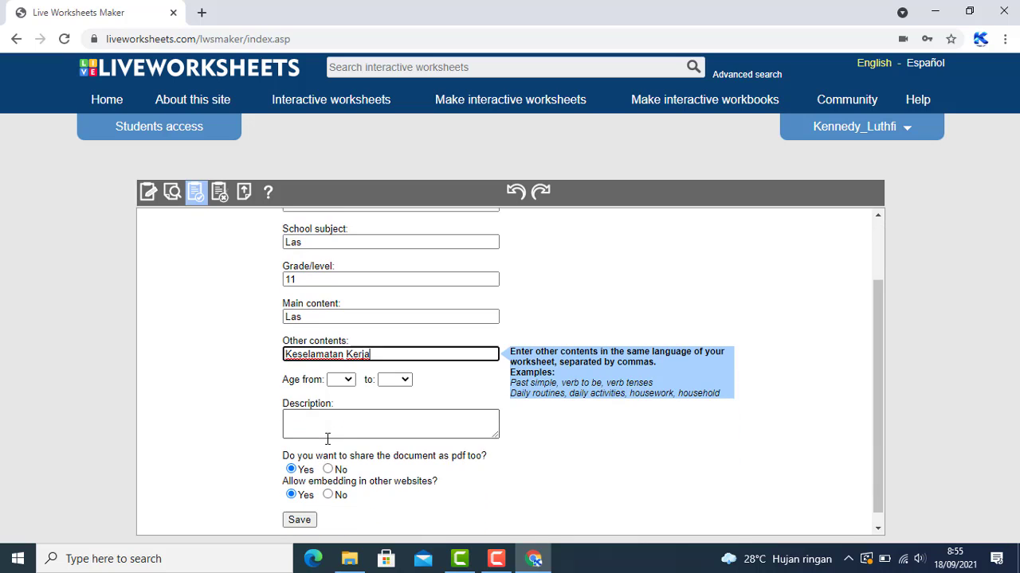
{"action": "left_click", "coordinate": [343, 367]}
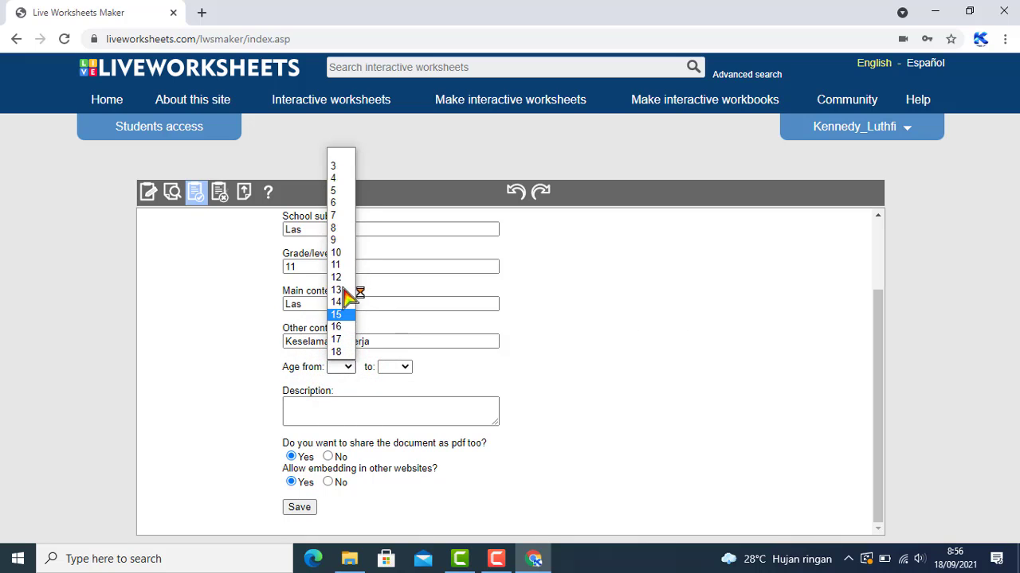
{"action": "left_click", "coordinate": [341, 314]}
{"action": "left_click", "coordinate": [403, 367]}
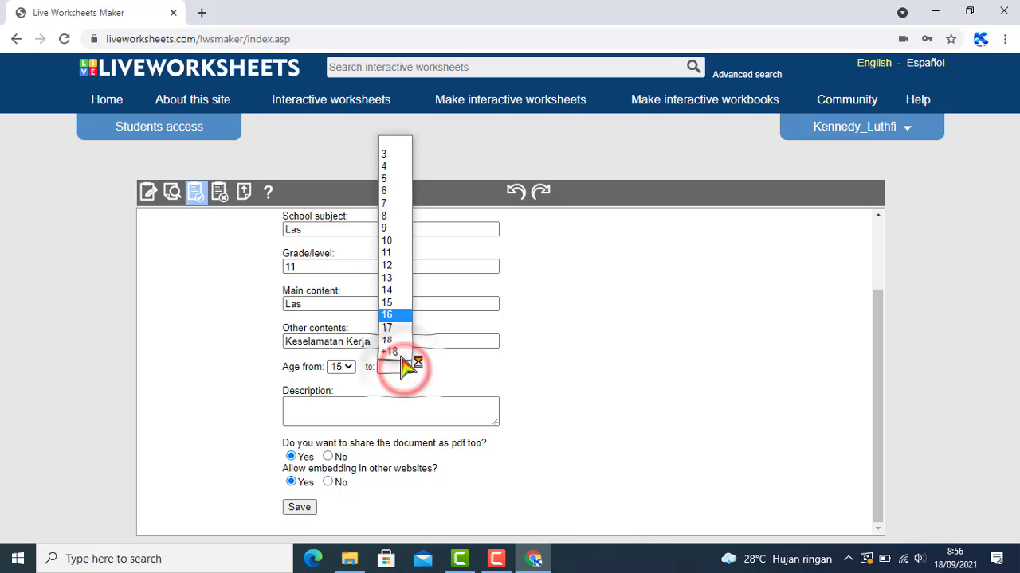
{"action": "left_click", "coordinate": [388, 327]}
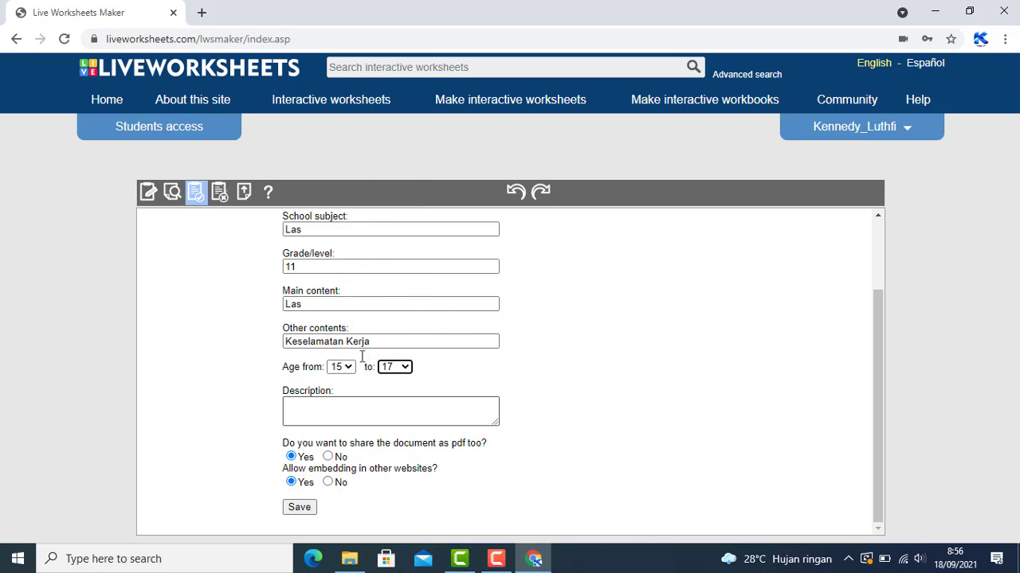
{"action": "left_click", "coordinate": [311, 405]}
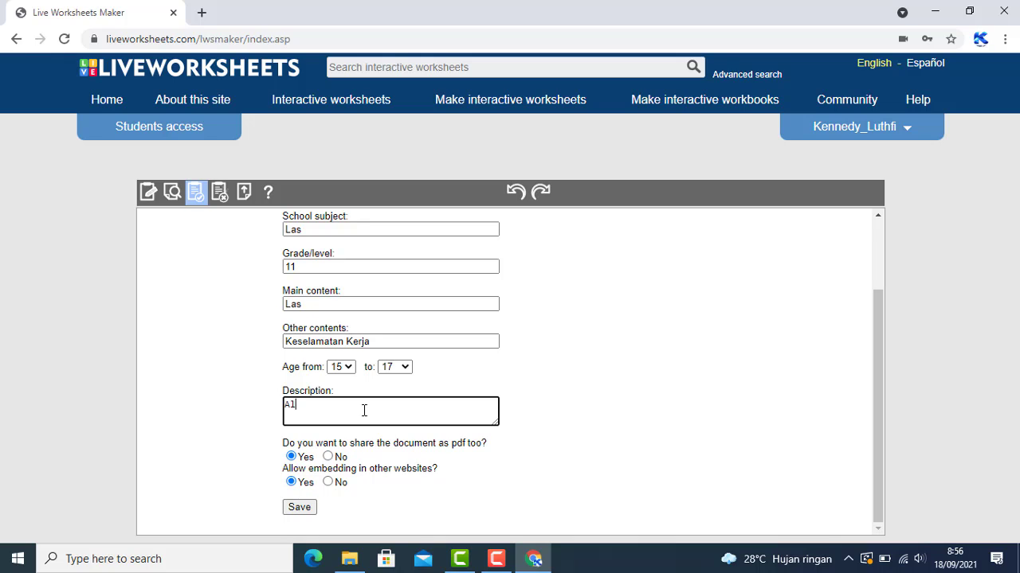
{"action": "type", "text": "Alat Keselamatan Kerja"}
Save the worksheet details and copy the generated live worksheet link
{"action": "left_click", "coordinate": [301, 509]}
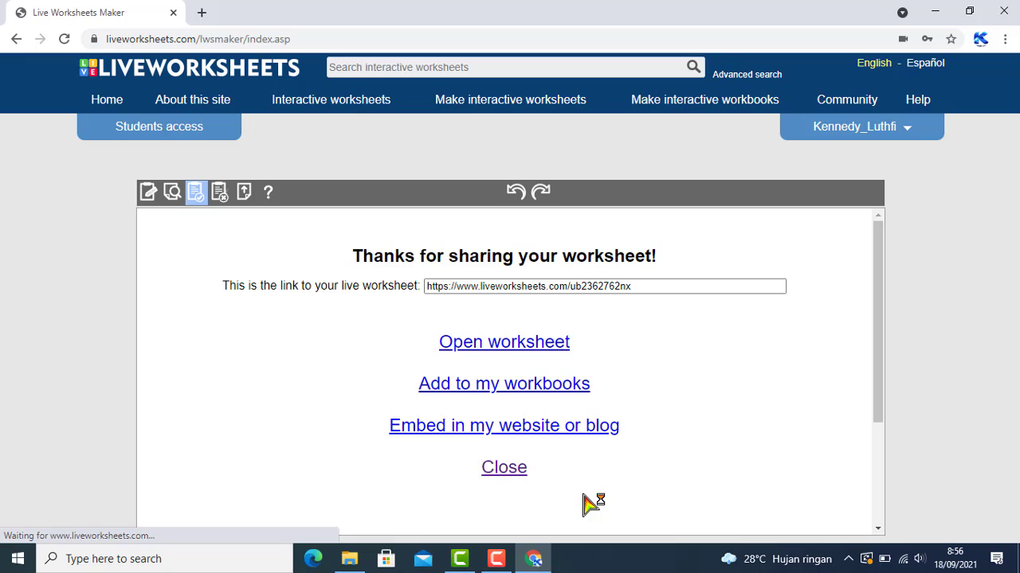
{"action": "left_click", "coordinate": [494, 285]}
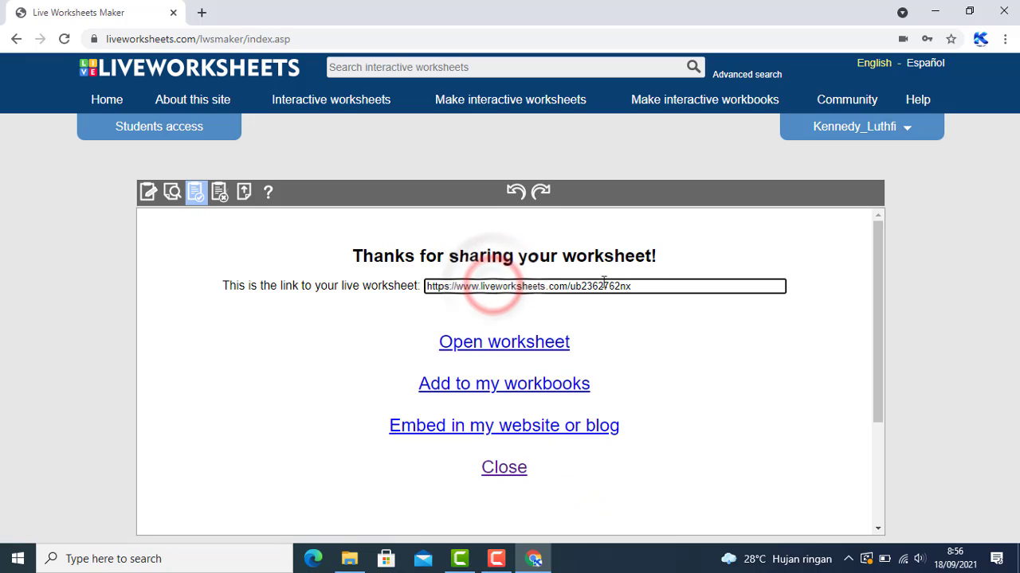
{"action": "left_click", "coordinate": [646, 280]}
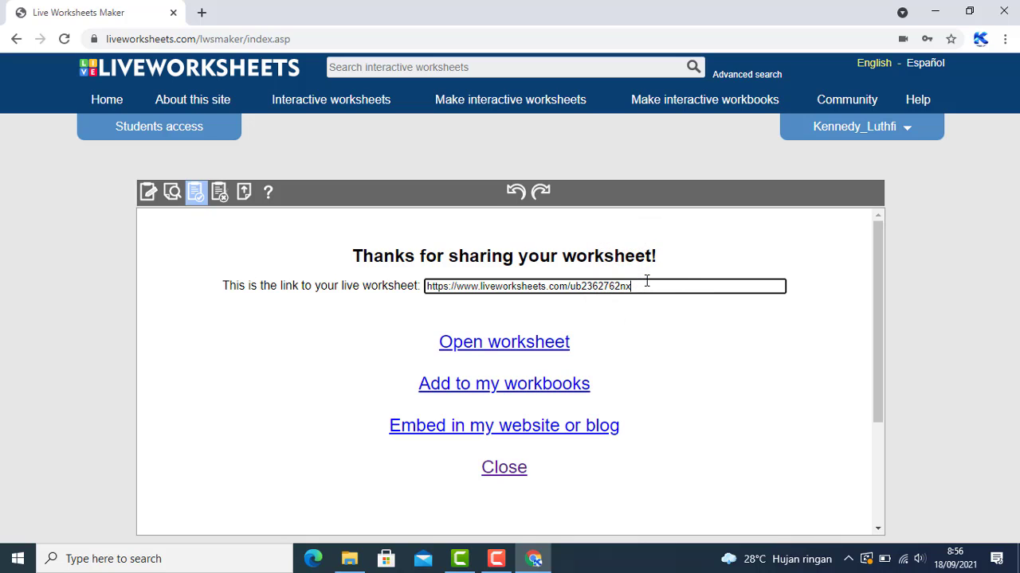
{"action": "triple_click", "coordinate": [646, 281]}
{"action": "right_click", "coordinate": [611, 287]}
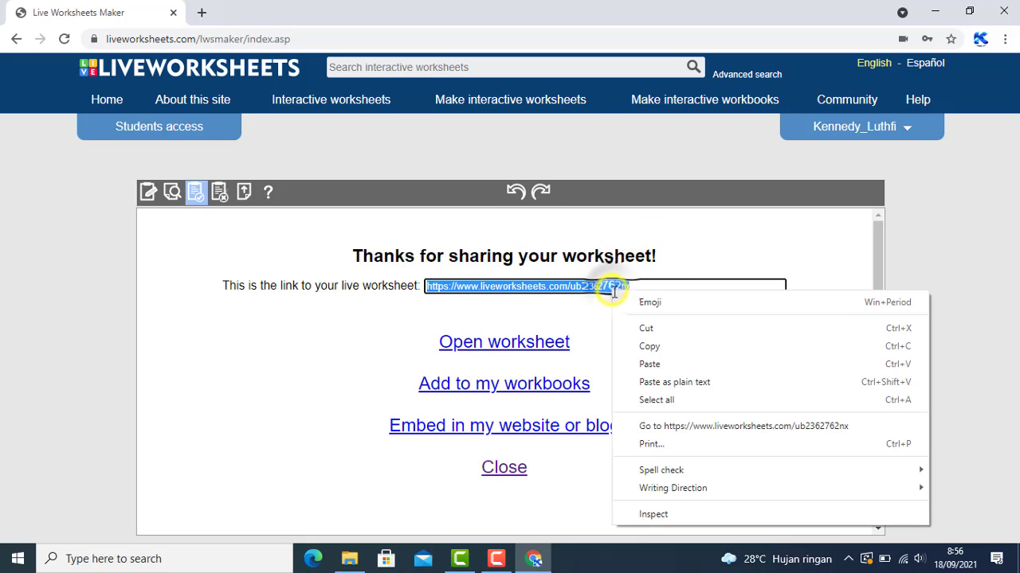
{"action": "left_click", "coordinate": [655, 346]}
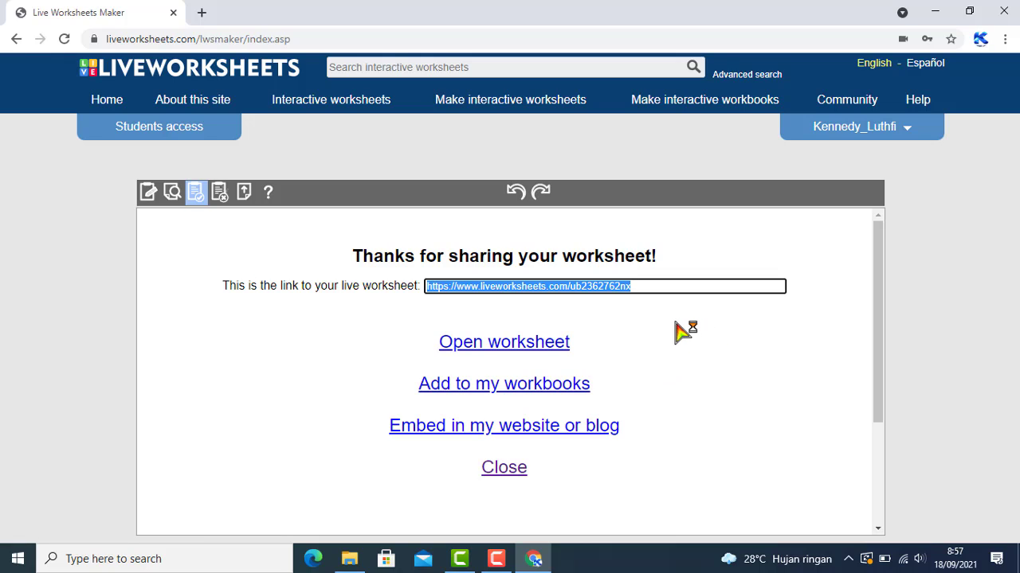
Open the published Alat Keselamatan Kerja worksheet and scroll to its link row
{"action": "left_click", "coordinate": [510, 350]}
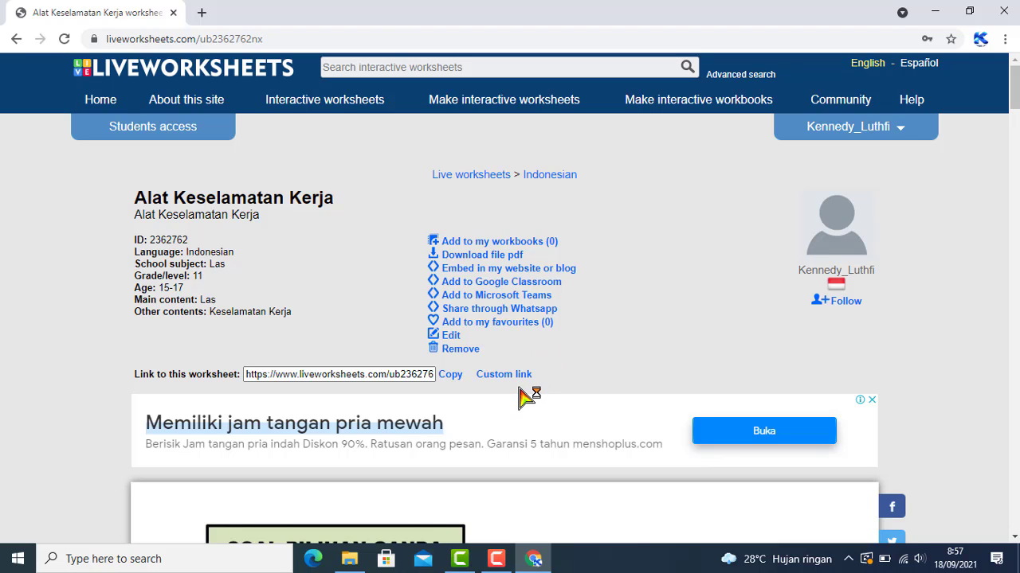
{"action": "scroll", "coordinate": [519, 399], "scroll_direction": "down", "scroll_amount": 1}
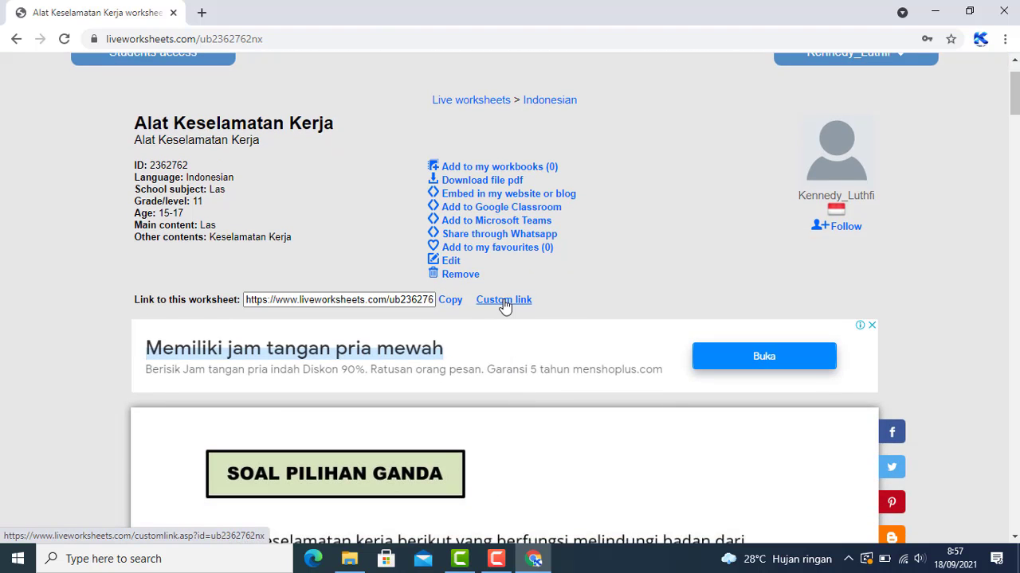
In the custom link generator, set the time limit to 130 minutes
{"action": "left_click", "coordinate": [503, 302]}
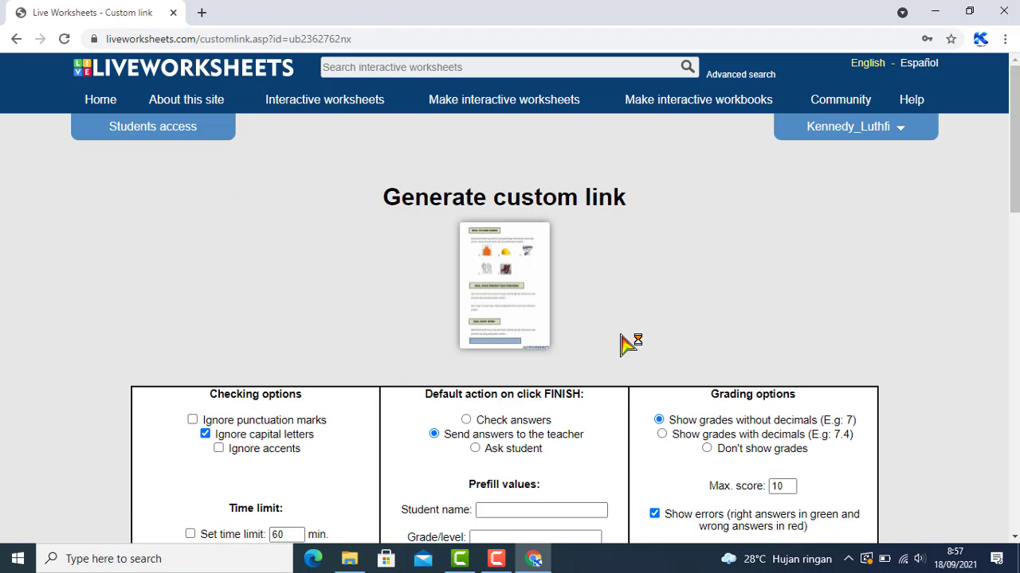
{"action": "scroll", "coordinate": [628, 342], "scroll_direction": "down", "scroll_amount": 4}
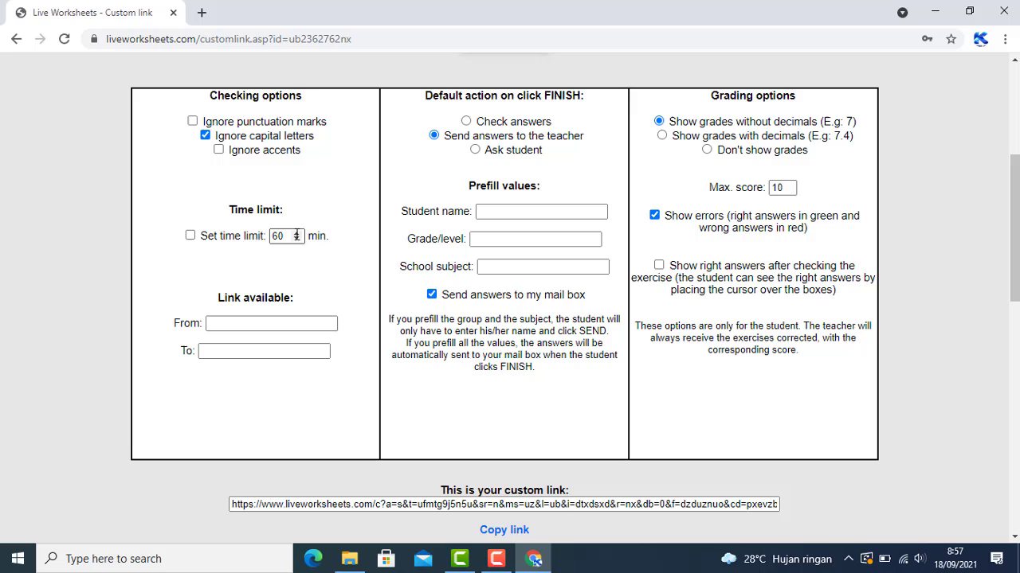
{"action": "left_click", "coordinate": [296, 233]}
{"action": "left_click", "coordinate": [296, 233]}
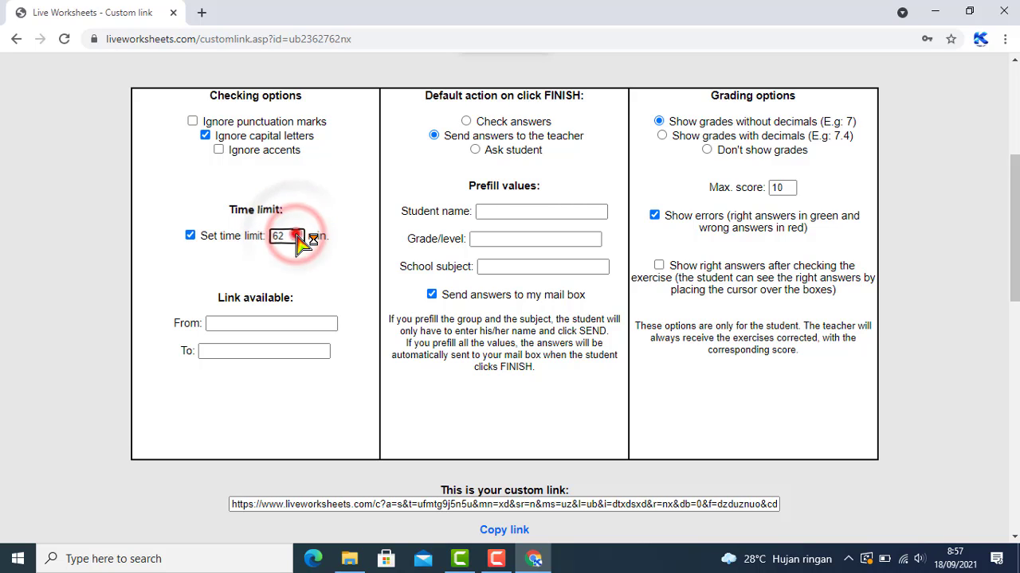
{"action": "left_click", "coordinate": [296, 233]}
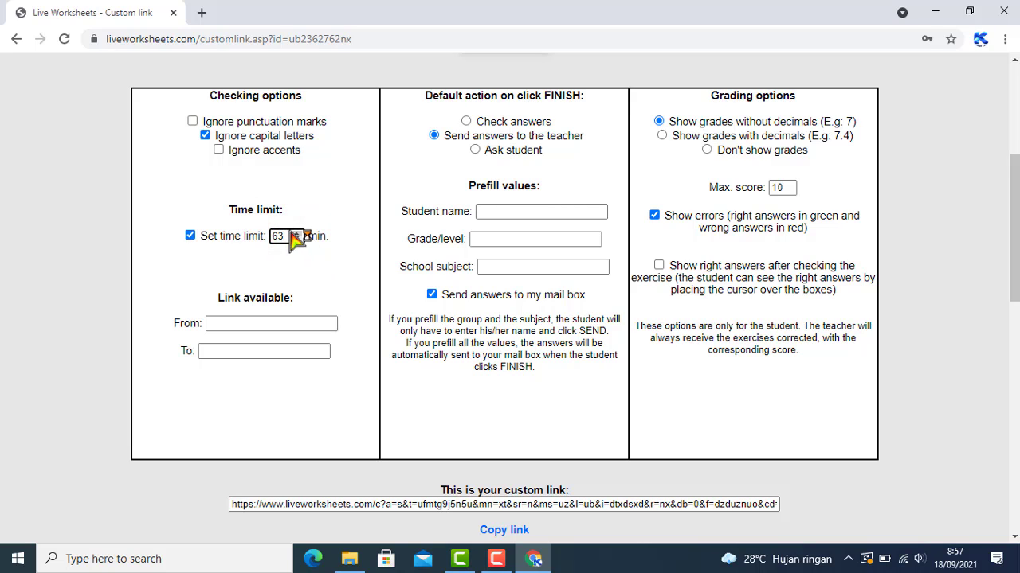
{"action": "left_click_drag", "start_coordinate": [287, 229], "coordinate": [268, 234]}
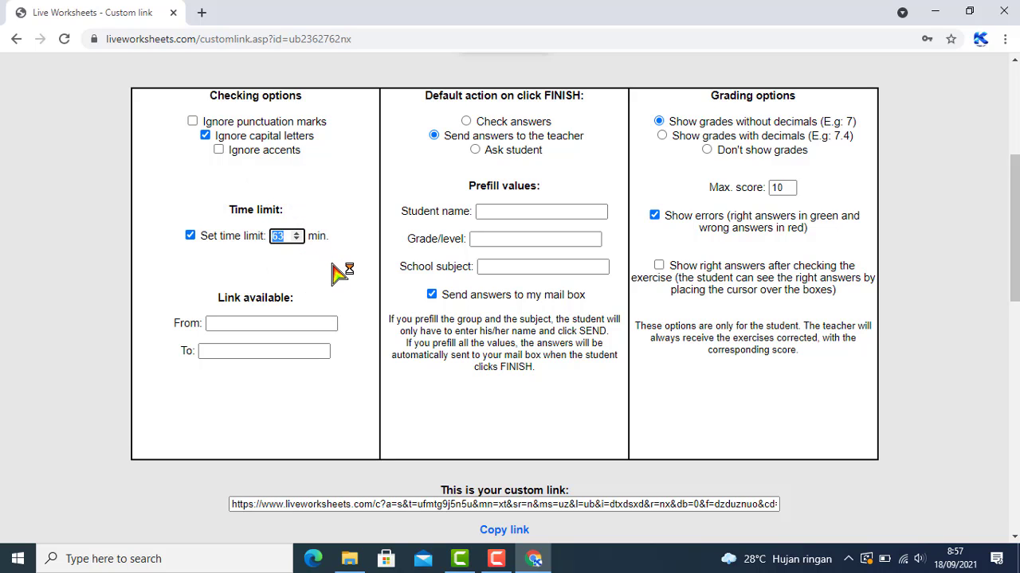
{"action": "type", "text": "1"}
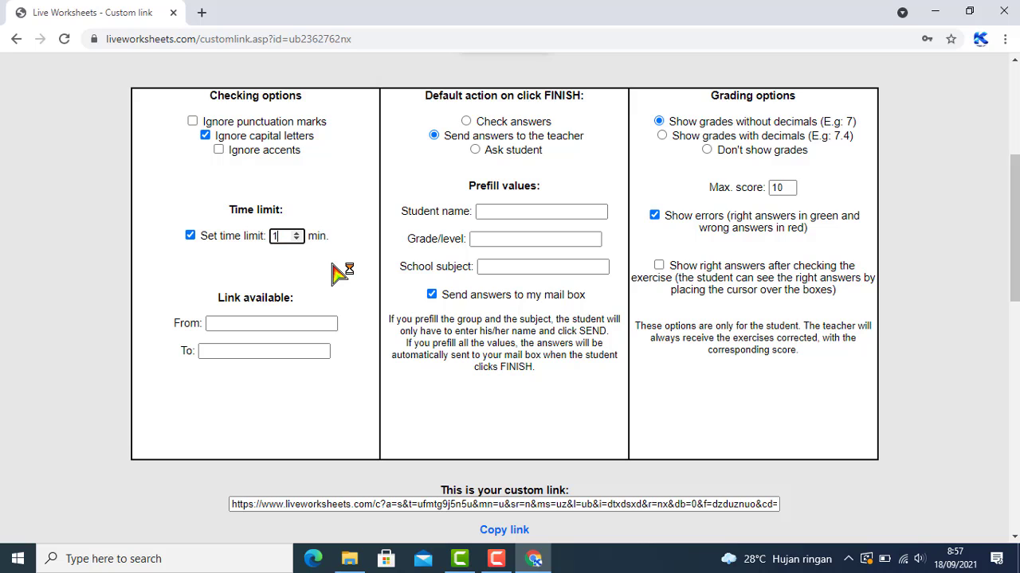
{"action": "type", "text": "30"}
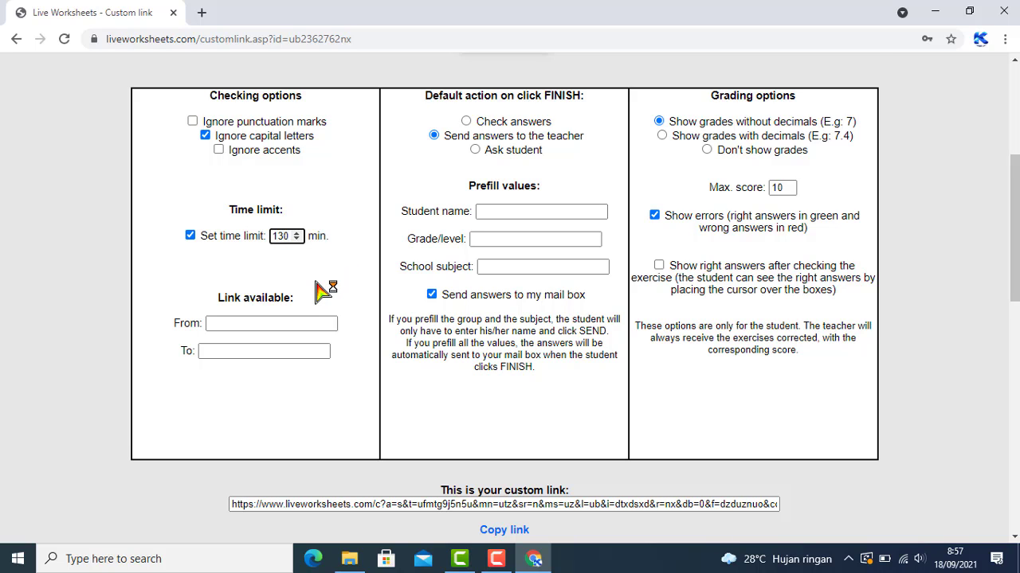
Make the link available on 18 September 2021 from 09:00 to 16:00
{"action": "scroll", "coordinate": [325, 291], "scroll_direction": "down", "scroll_amount": 1}
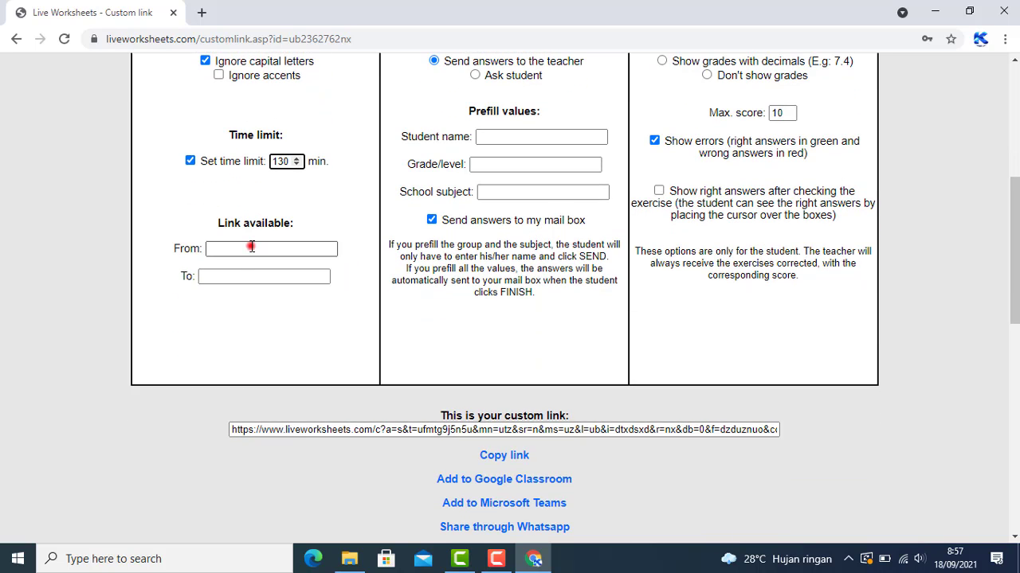
{"action": "left_click", "coordinate": [251, 247]}
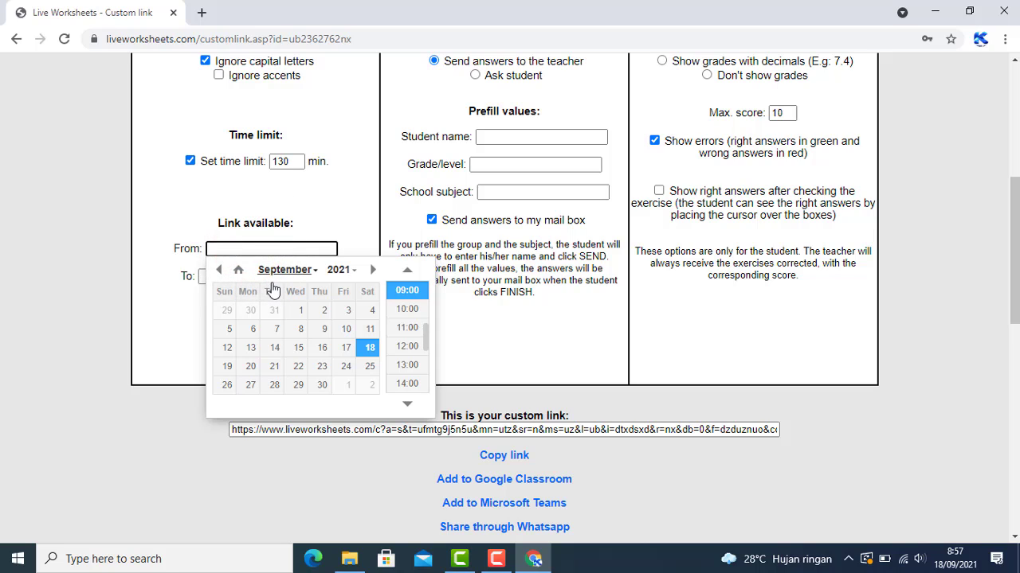
{"action": "left_click", "coordinate": [370, 348]}
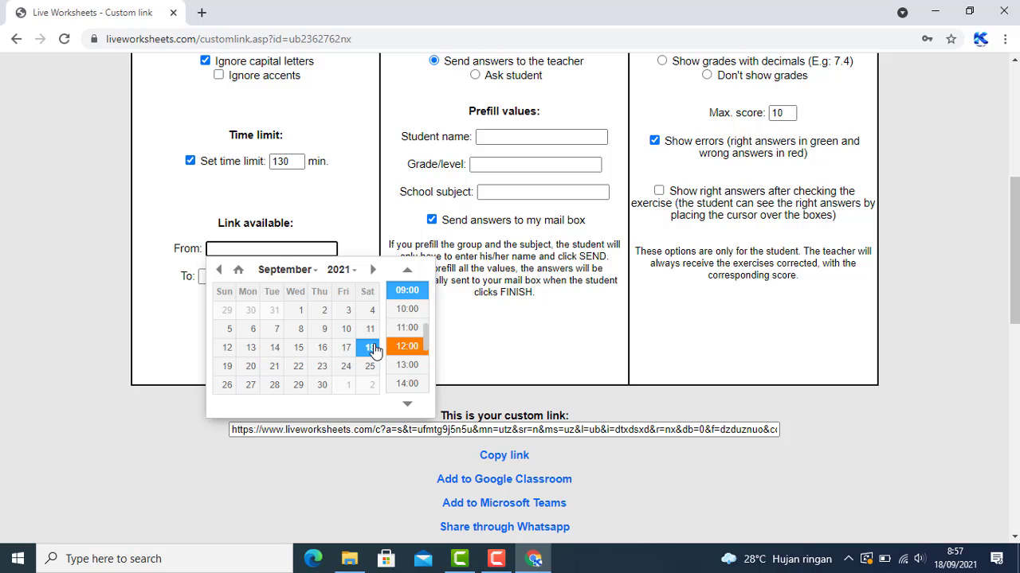
{"action": "left_click", "coordinate": [406, 290]}
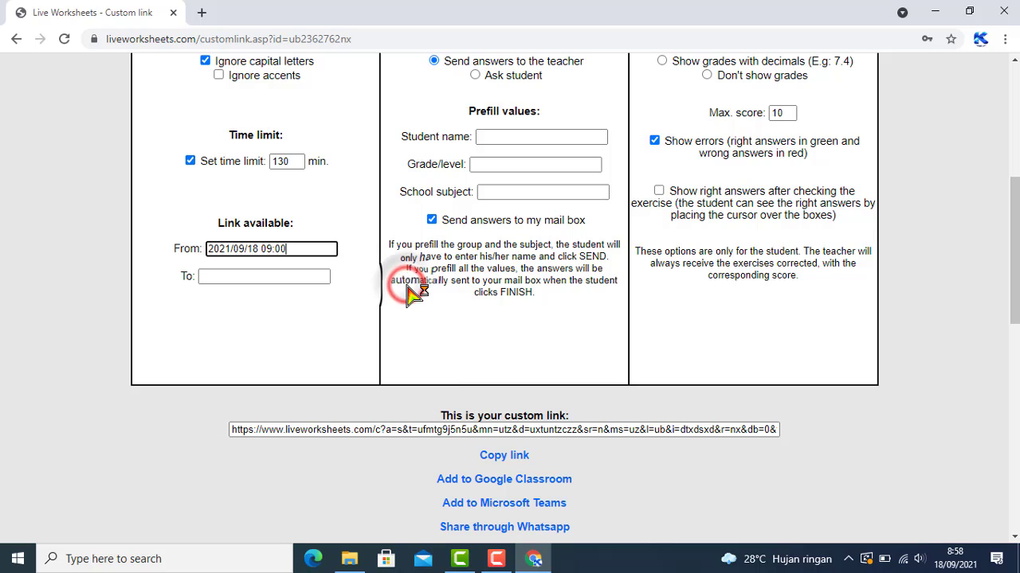
{"action": "left_click", "coordinate": [242, 275]}
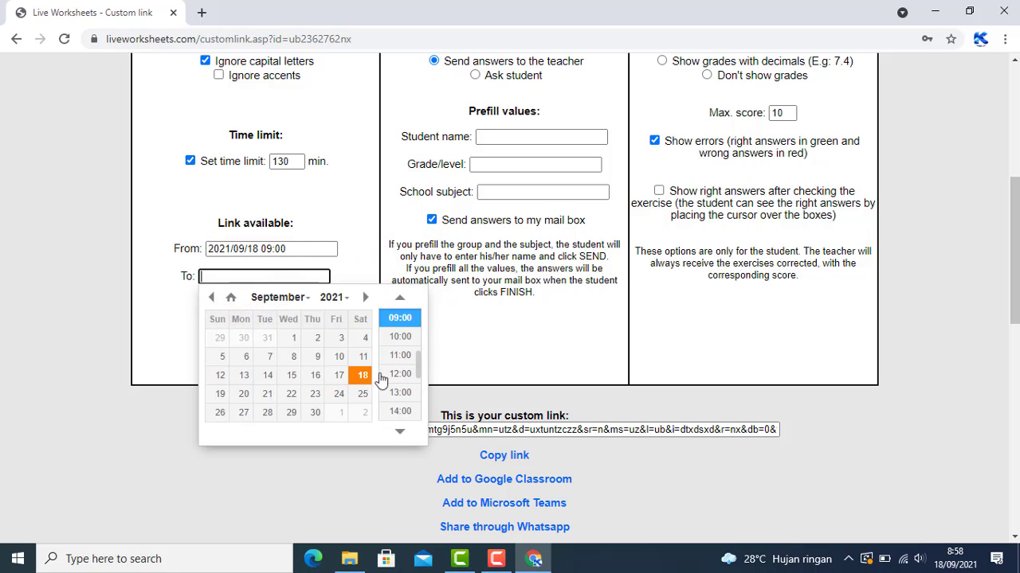
{"action": "left_click_drag", "start_coordinate": [419, 361], "coordinate": [429, 371]}
{"action": "left_click", "coordinate": [400, 404]}
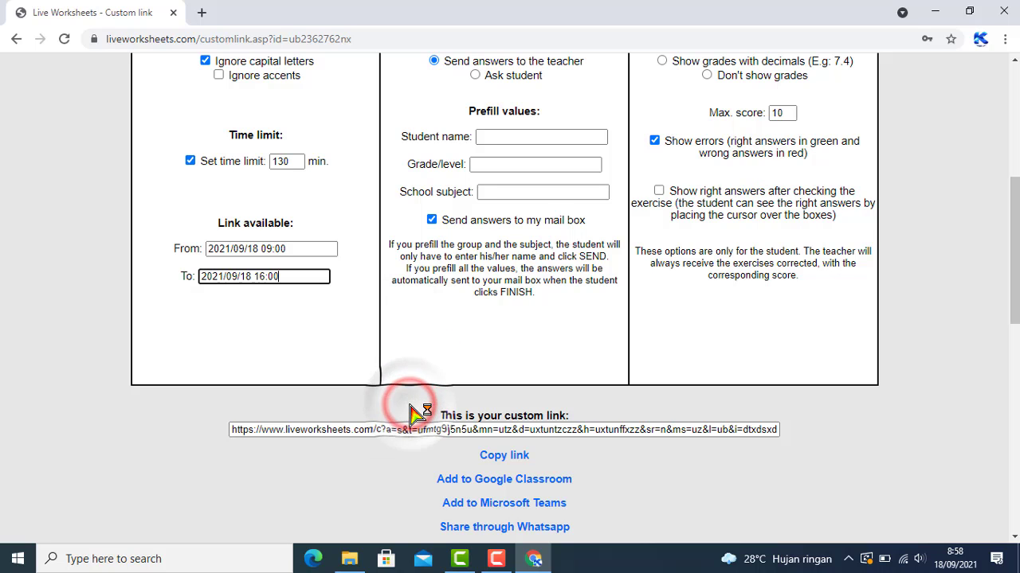
Turn on showing students' grades with decimals
{"action": "scroll", "coordinate": [414, 409], "scroll_direction": "up", "scroll_amount": 2}
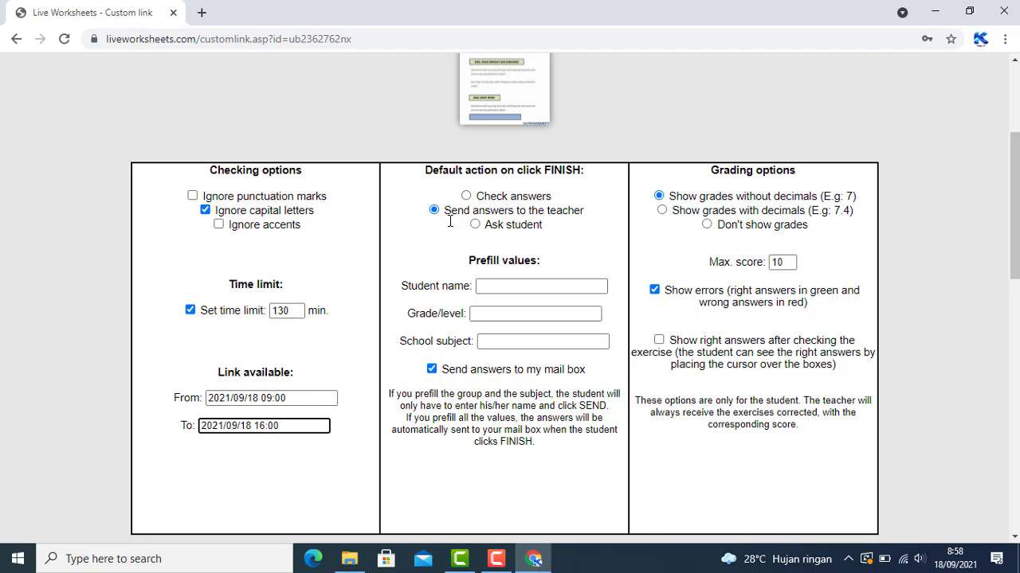
{"action": "left_click", "coordinate": [484, 288]}
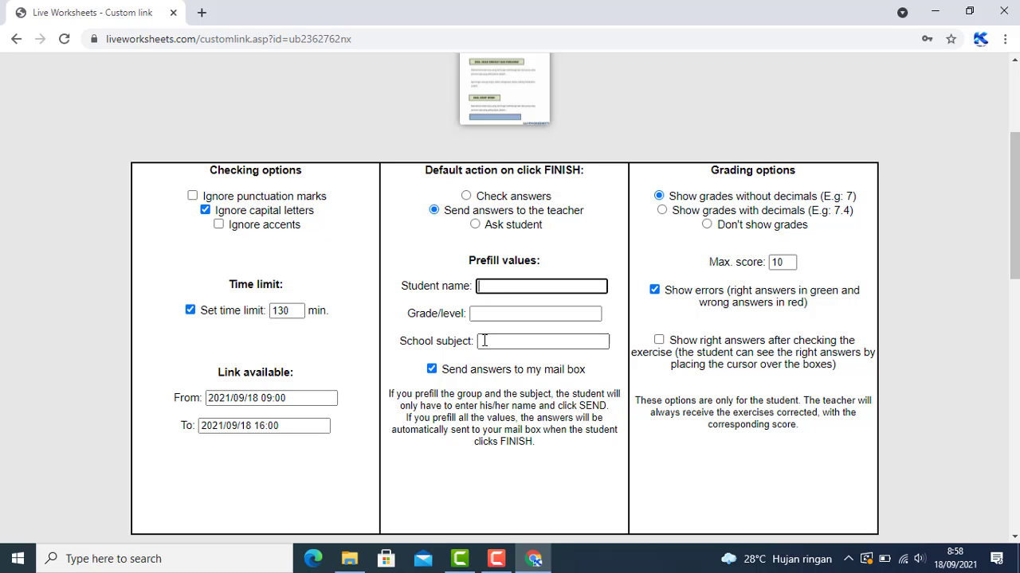
{"action": "scroll", "coordinate": [484, 341], "scroll_direction": "down", "scroll_amount": 1}
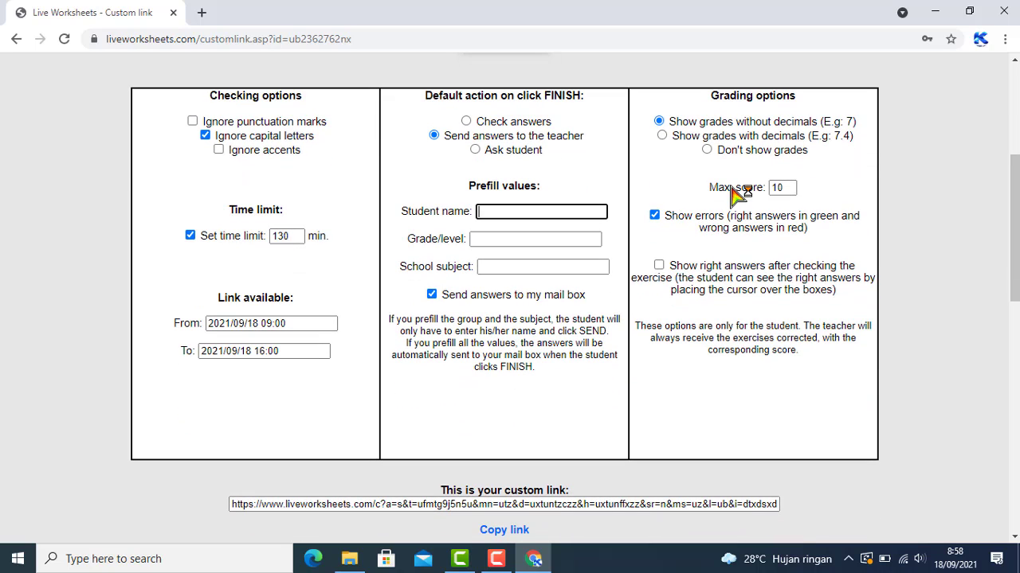
{"action": "scroll", "coordinate": [735, 192], "scroll_direction": "up", "scroll_amount": 1}
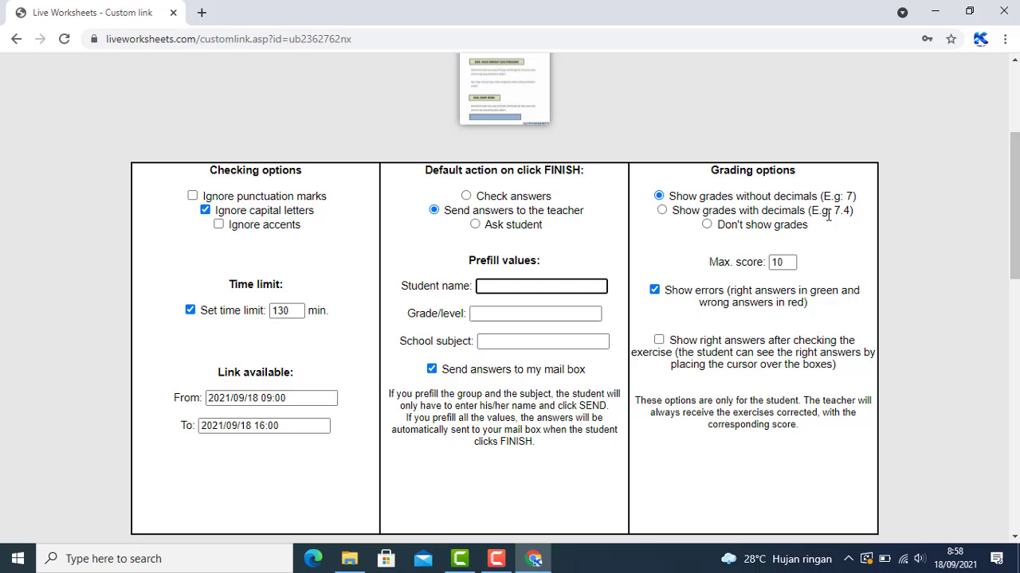
{"action": "left_click", "coordinate": [662, 211]}
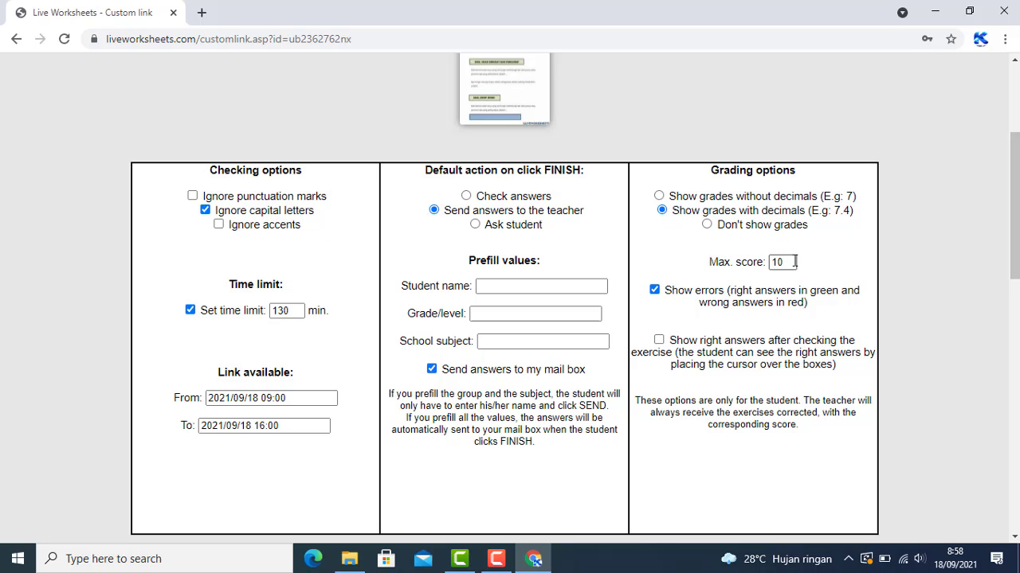
{"action": "scroll", "coordinate": [794, 262], "scroll_direction": "down", "scroll_amount": 3}
{"action": "scroll", "coordinate": [794, 262], "scroll_direction": "down", "scroll_amount": 1}
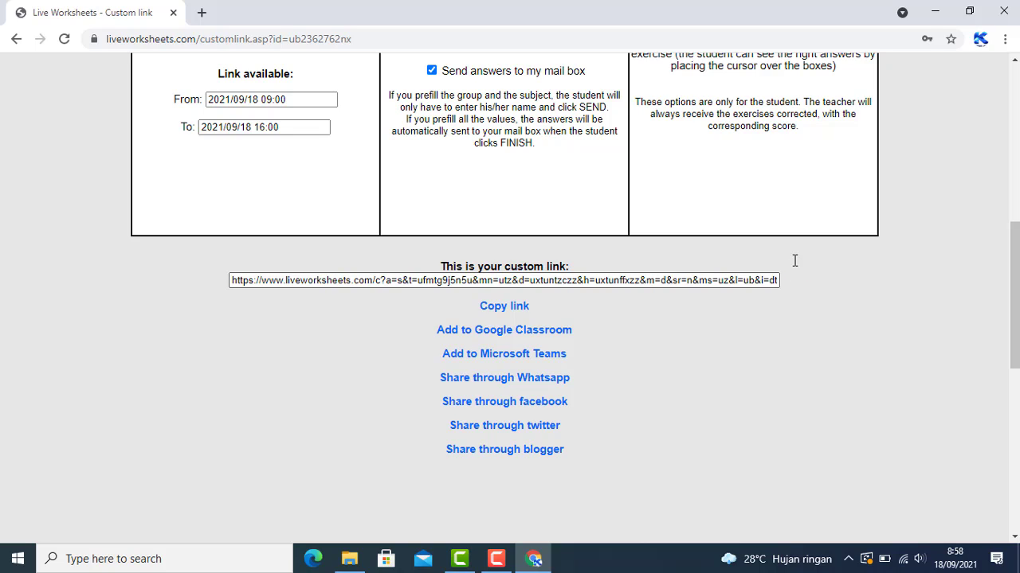
Copy the generated custom link
{"action": "left_click", "coordinate": [503, 306]}
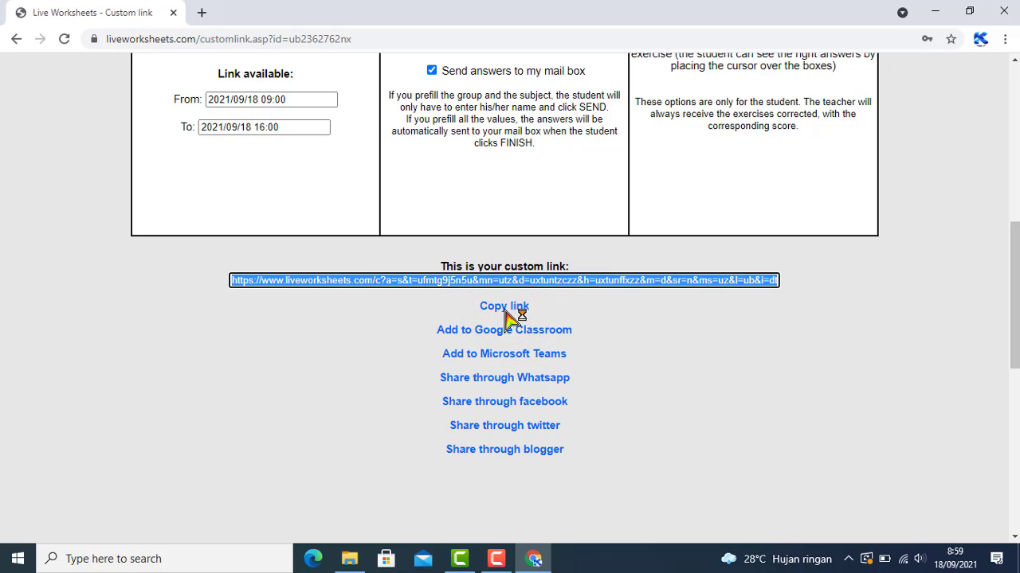
{"action": "scroll", "coordinate": [509, 316], "scroll_direction": "up", "scroll_amount": 3}
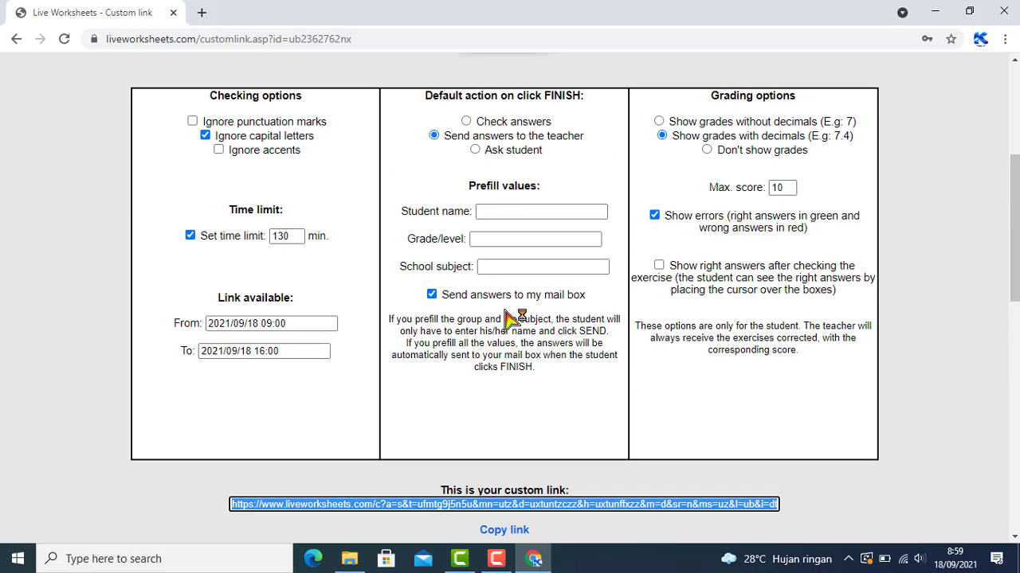
{"action": "scroll", "coordinate": [513, 317], "scroll_direction": "up", "scroll_amount": 2}
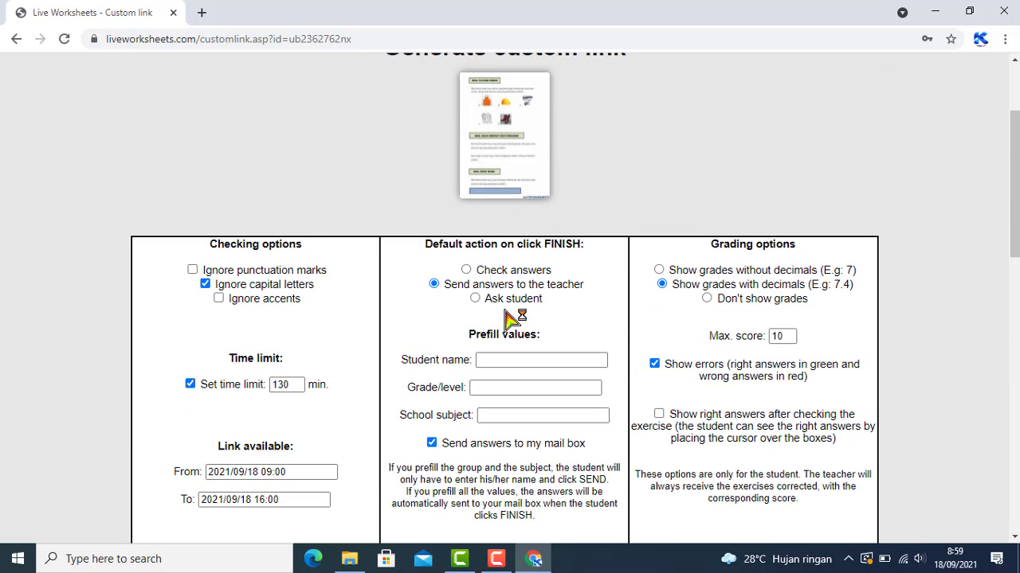
Paste the custom link into a new Chrome incognito window and load it
{"action": "left_click", "coordinate": [200, 14]}
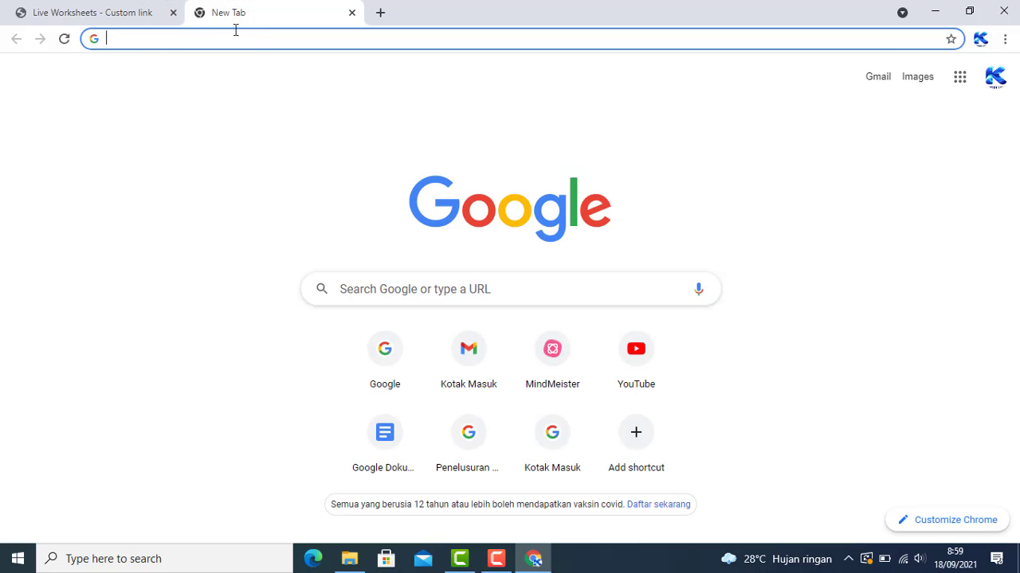
{"action": "left_click", "coordinate": [1004, 39]}
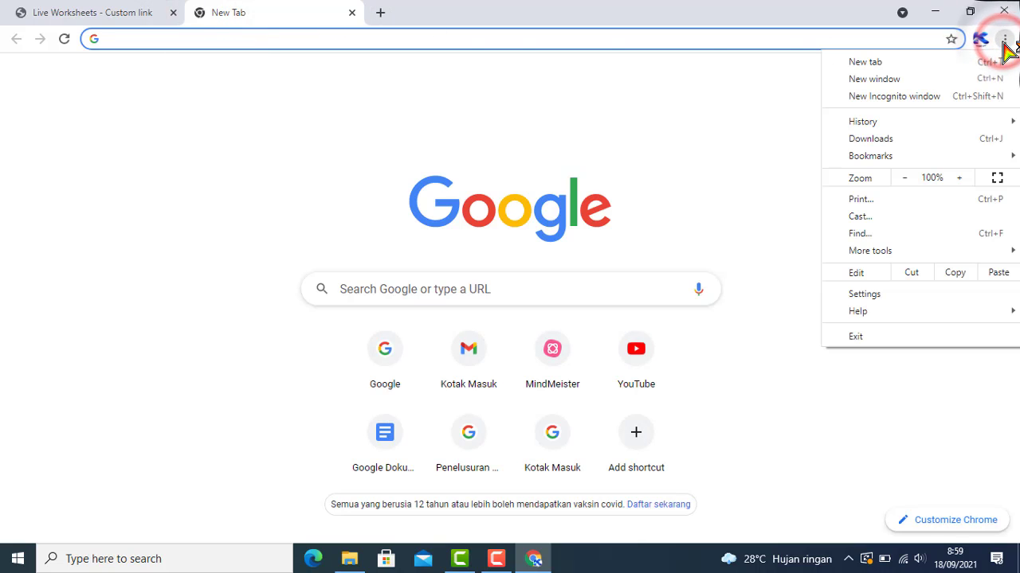
{"action": "left_click", "coordinate": [924, 96]}
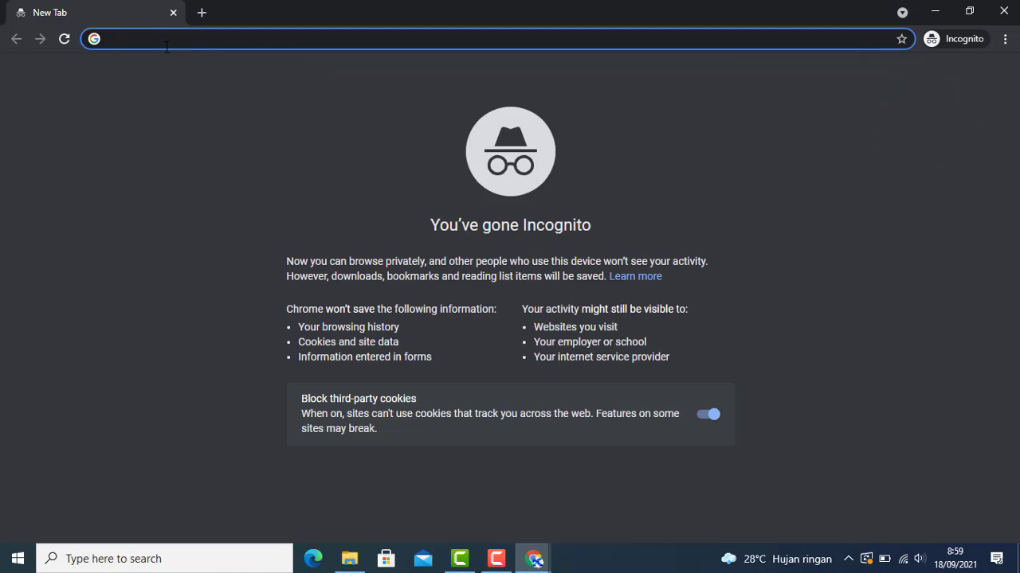
{"action": "key", "text": "ctrl+v"}
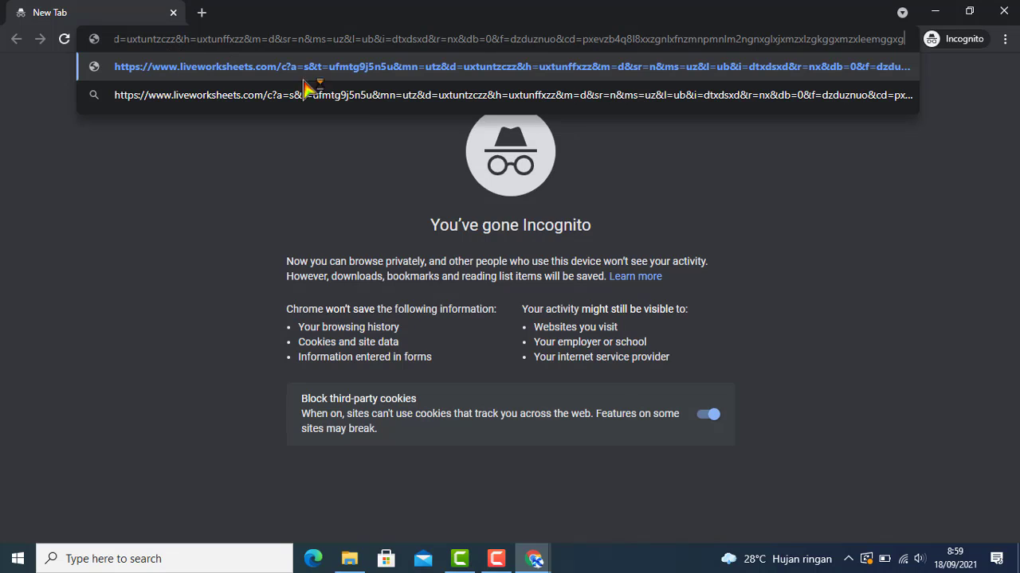
{"action": "key", "text": "Return"}
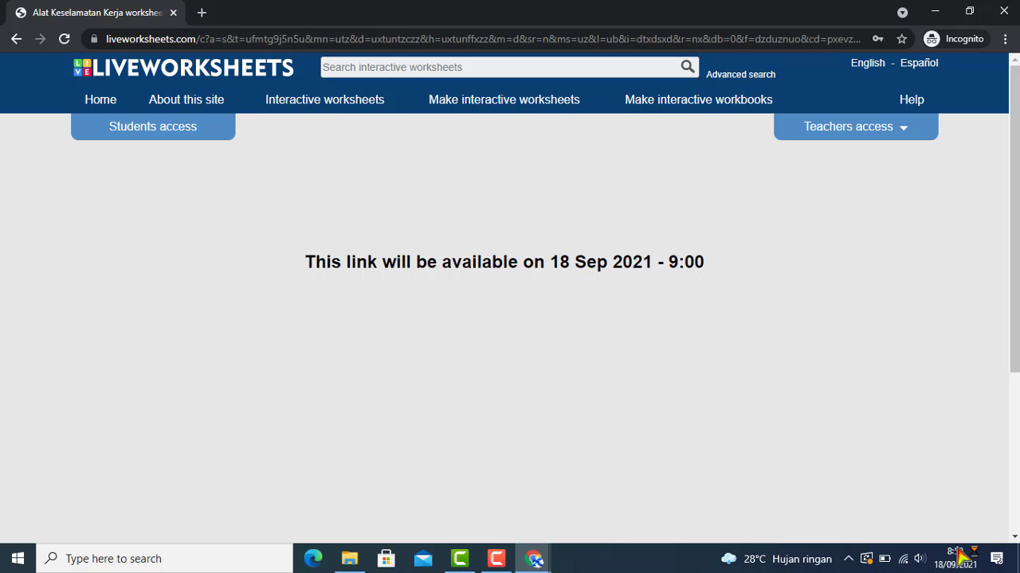
Check the clock and go back to the blank incognito new tab
{"action": "mouse_move", "coordinate": [978, 565]}
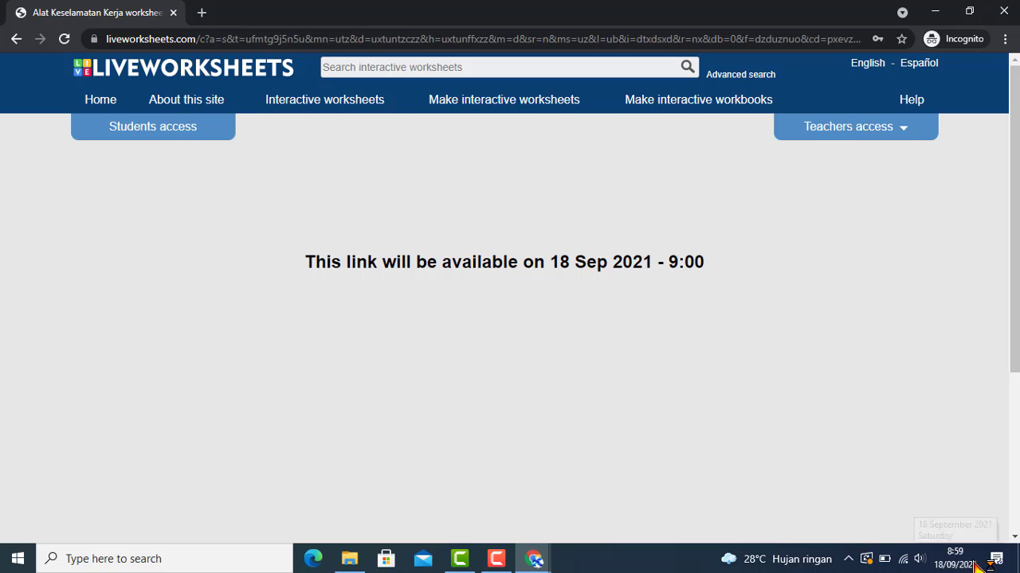
{"action": "left_click", "coordinate": [17, 43]}
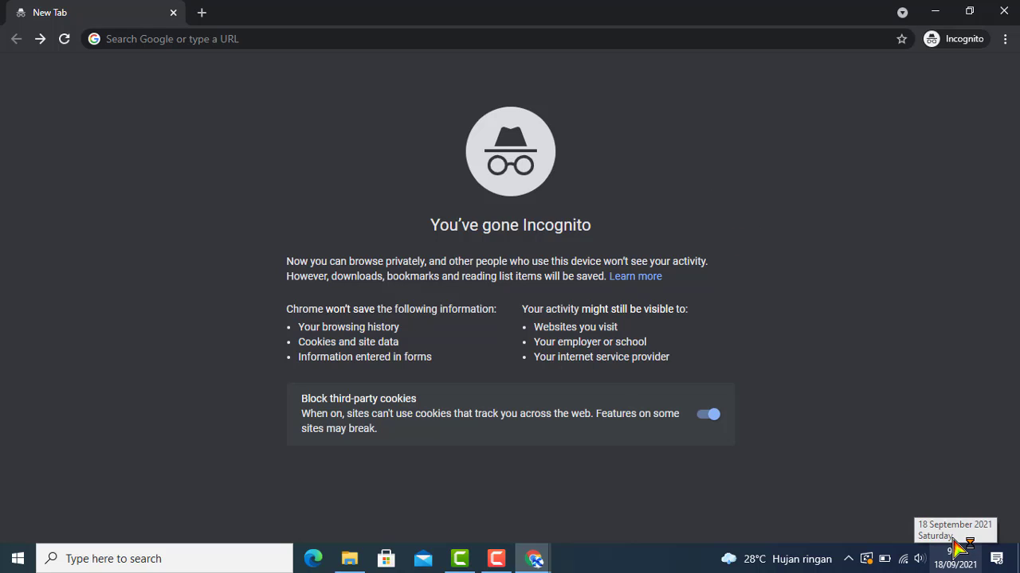
Paste the custom link again to load the now-available worksheet
{"action": "left_click", "coordinate": [251, 34]}
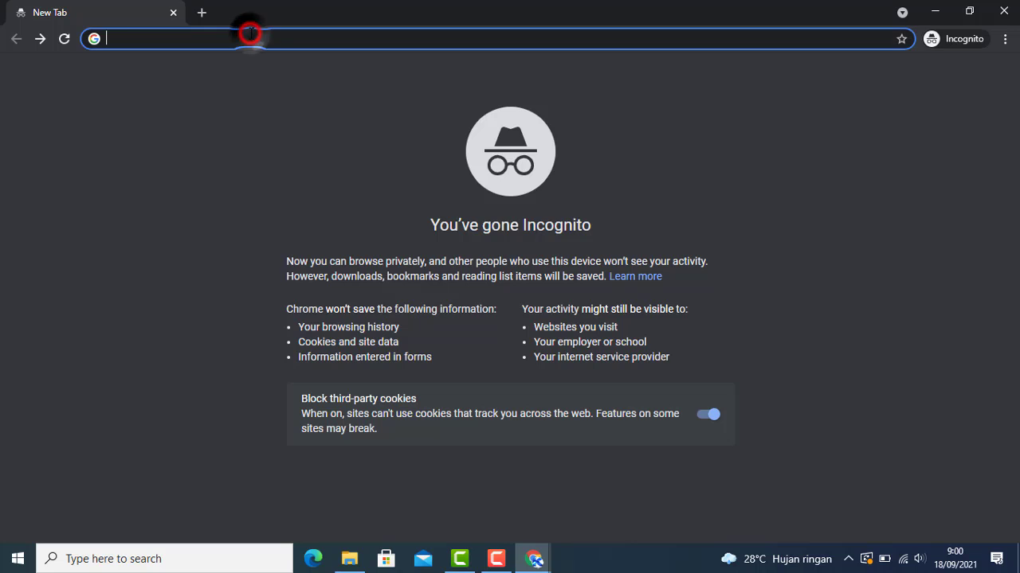
{"action": "key", "text": "ctrl+v"}
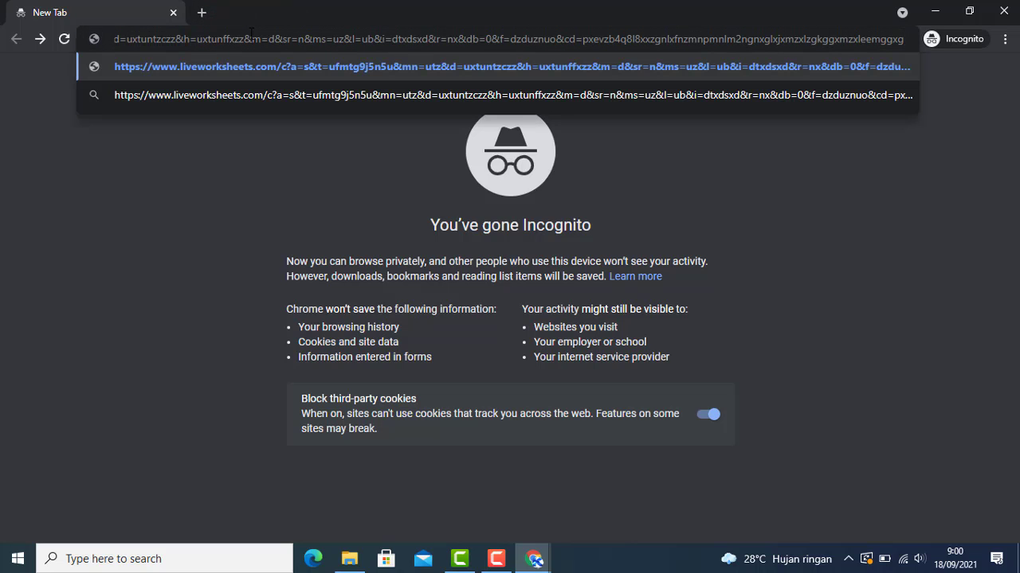
{"action": "key", "text": "Return"}
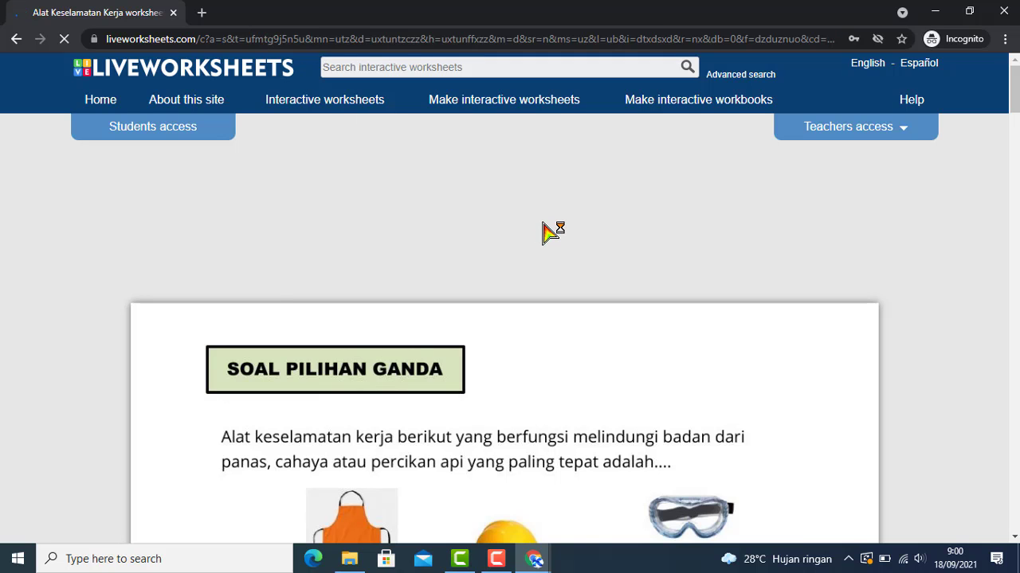
{"action": "scroll", "coordinate": [558, 274], "scroll_direction": "down", "scroll_amount": 2}
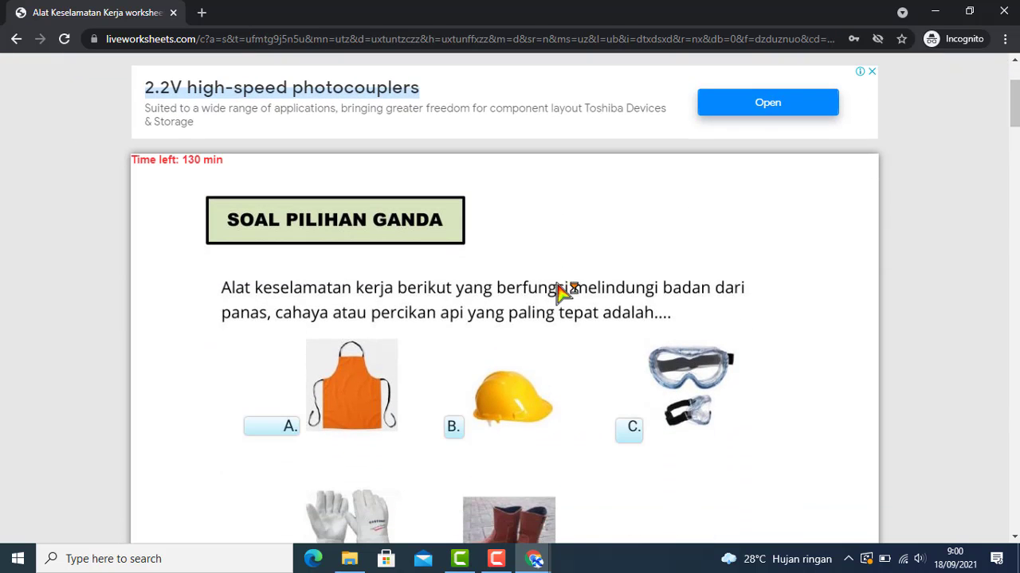
Answer the first question with A and fill the short-answer blank with sepatu
{"action": "left_click", "coordinate": [275, 426]}
{"action": "scroll", "coordinate": [422, 406], "scroll_direction": "down", "scroll_amount": 4}
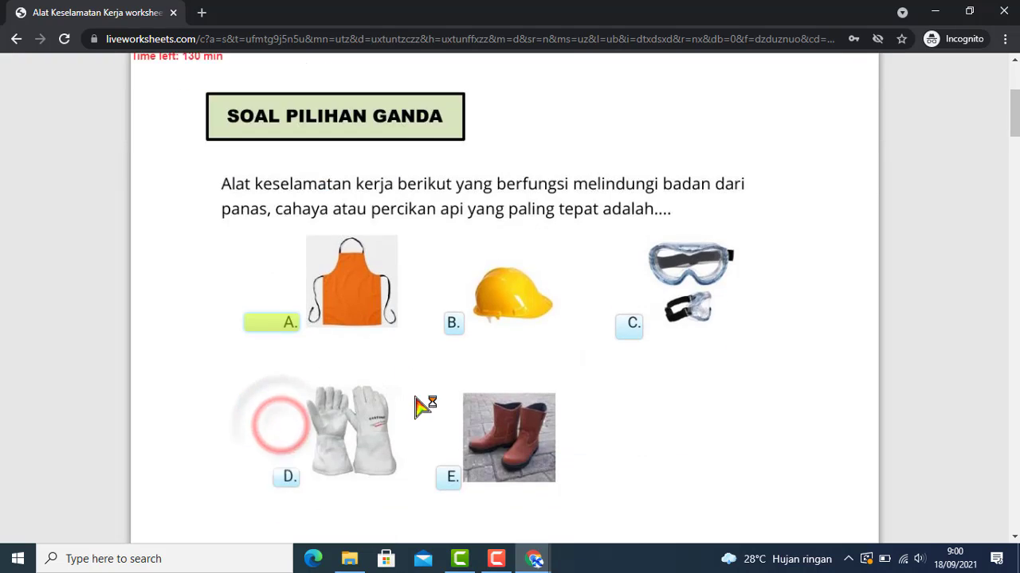
{"action": "scroll", "coordinate": [512, 388], "scroll_direction": "down", "scroll_amount": 3}
{"action": "scroll", "coordinate": [506, 364], "scroll_direction": "up", "scroll_amount": 3}
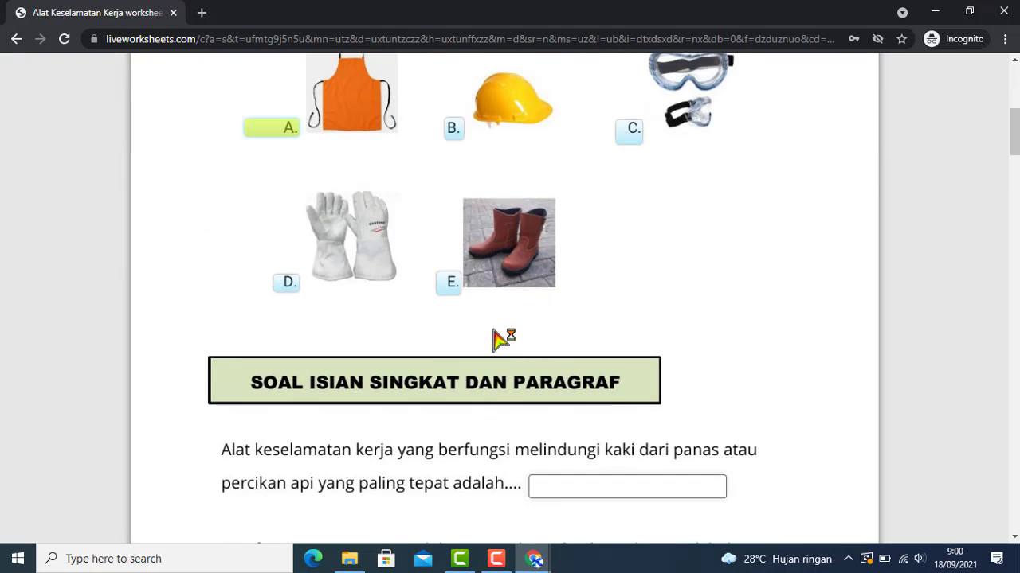
{"action": "left_click", "coordinate": [453, 132]}
{"action": "left_click", "coordinate": [453, 131]}
{"action": "scroll", "coordinate": [553, 291], "scroll_direction": "down", "scroll_amount": 2}
{"action": "left_click", "coordinate": [582, 338]}
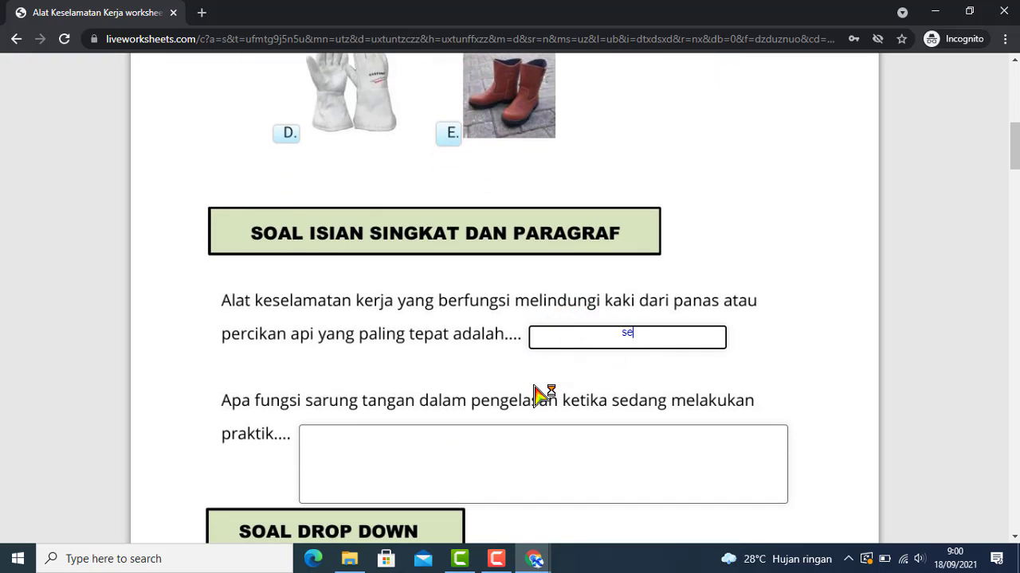
Pick sepatu as the drop-down answer
{"action": "scroll", "coordinate": [544, 395], "scroll_direction": "down", "scroll_amount": 3}
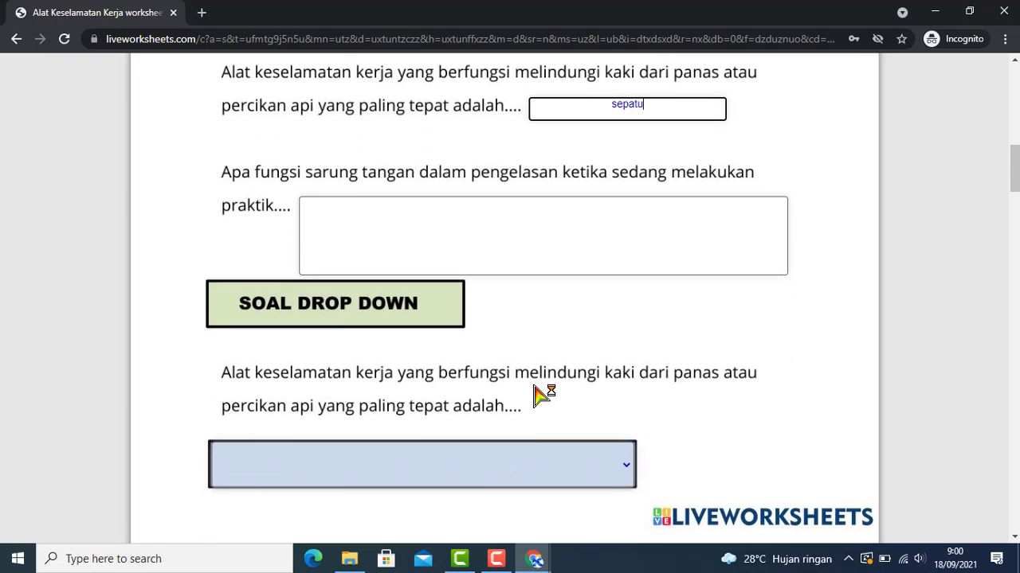
{"action": "scroll", "coordinate": [535, 395], "scroll_direction": "down", "scroll_amount": 1}
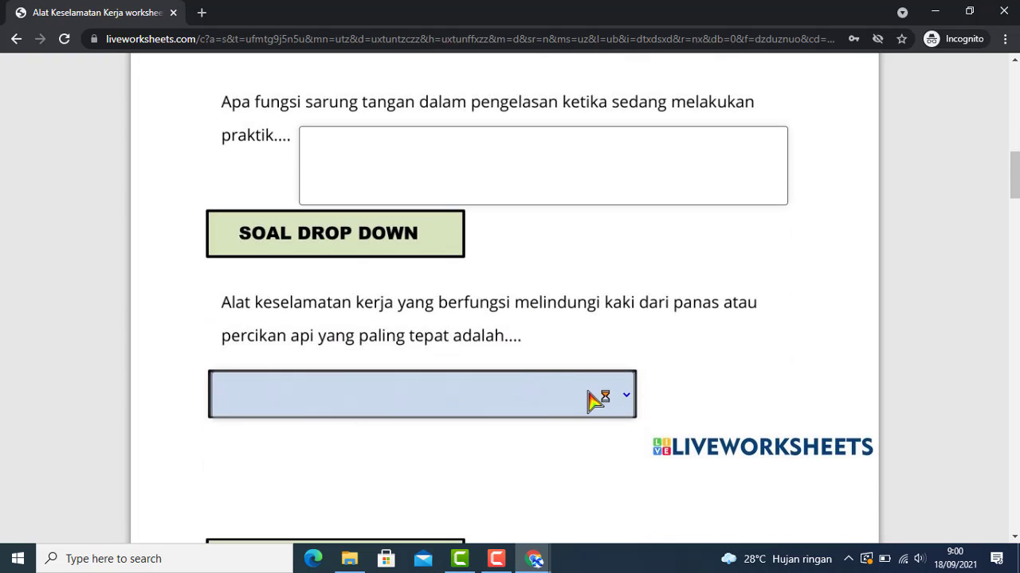
{"action": "left_click", "coordinate": [627, 394]}
{"action": "left_click", "coordinate": [344, 438]}
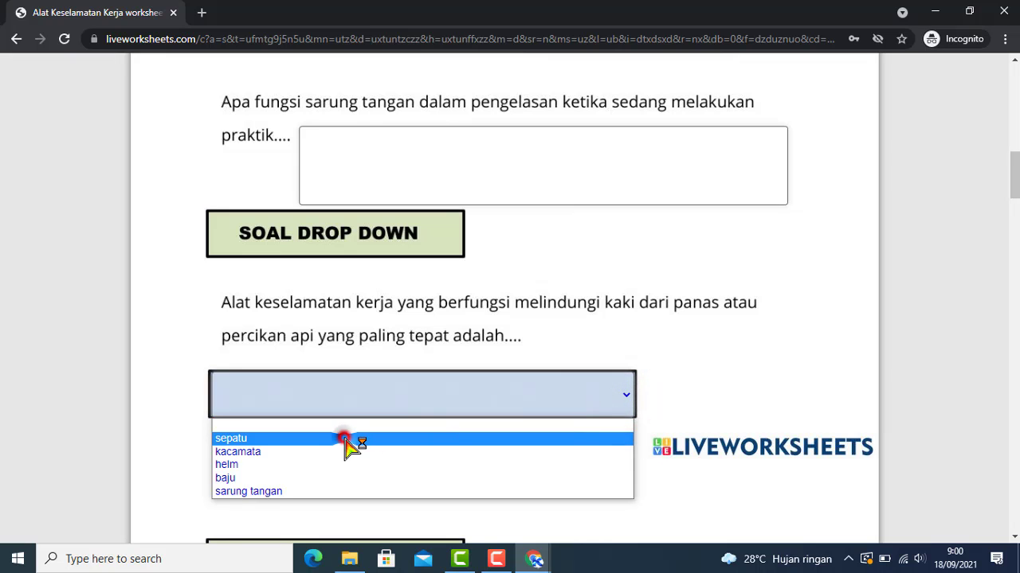
Check the Sepatu and Tang options
{"action": "scroll", "coordinate": [464, 432], "scroll_direction": "down", "scroll_amount": 3}
{"action": "scroll", "coordinate": [358, 371], "scroll_direction": "down", "scroll_amount": 2}
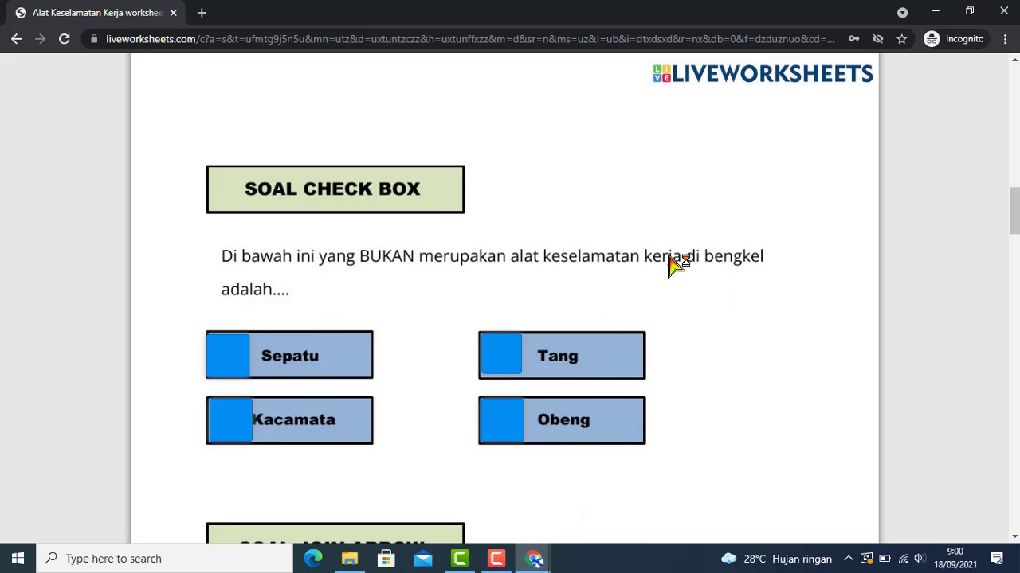
{"action": "left_click", "coordinate": [246, 358]}
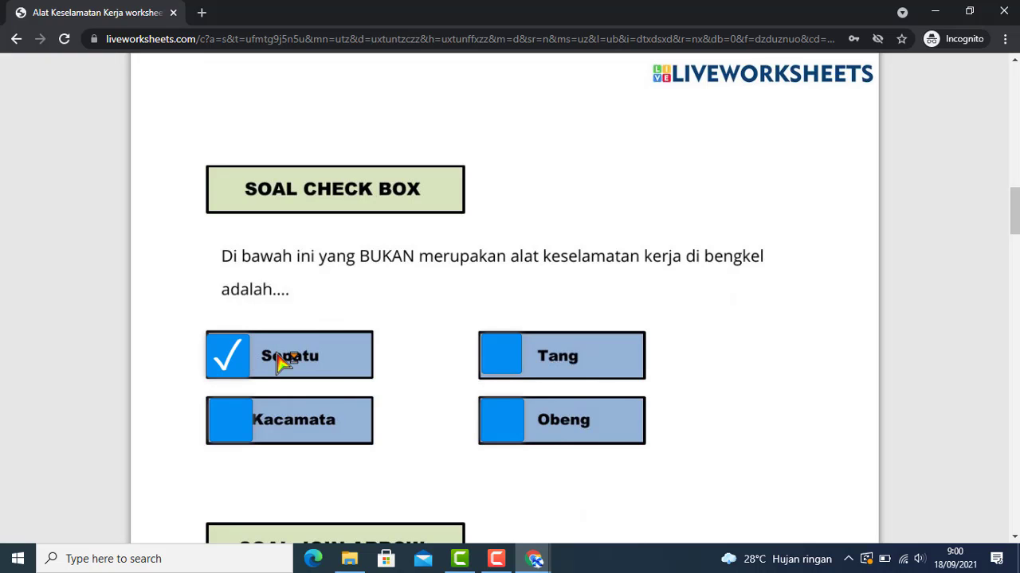
{"action": "left_click", "coordinate": [496, 356]}
Match the apron to Baju and the helmet to Topi
{"action": "scroll", "coordinate": [561, 376], "scroll_direction": "down", "scroll_amount": 2}
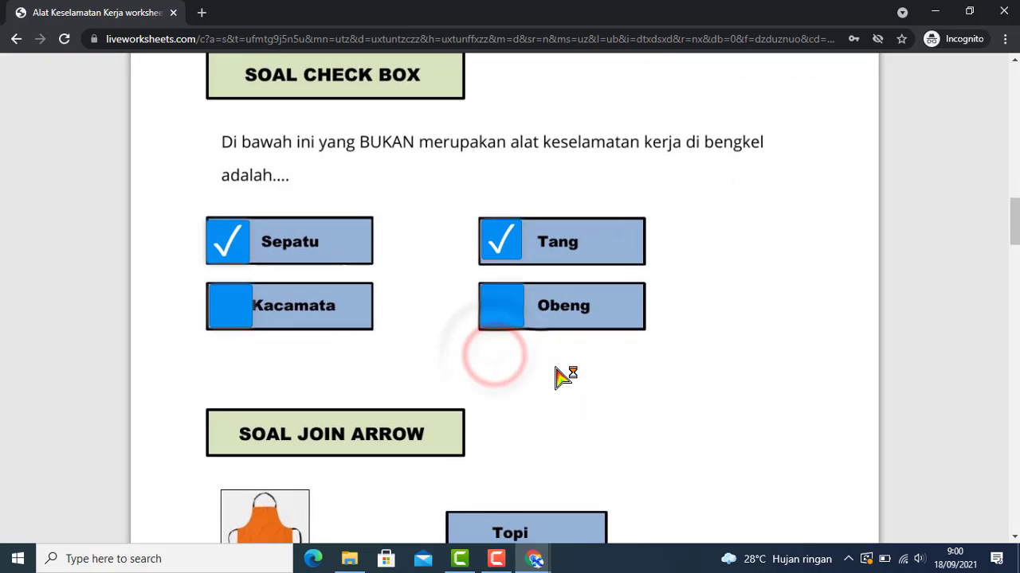
{"action": "scroll", "coordinate": [487, 376], "scroll_direction": "down", "scroll_amount": 2}
{"action": "left_click_drag", "start_coordinate": [267, 362], "coordinate": [495, 483]}
{"action": "scroll", "coordinate": [334, 382], "scroll_direction": "down", "scroll_amount": 2}
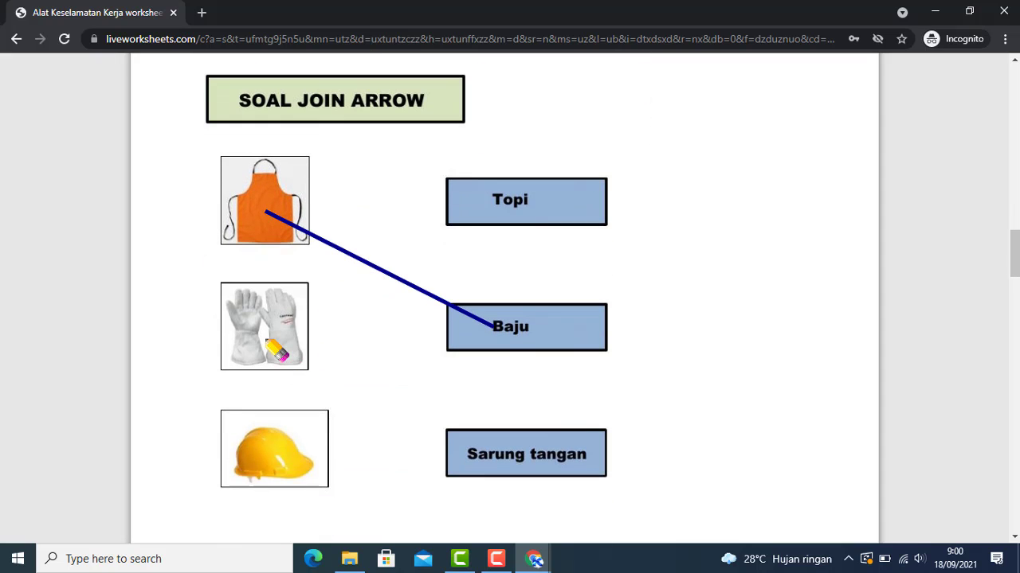
{"action": "left_click_drag", "start_coordinate": [265, 339], "coordinate": [531, 203]}
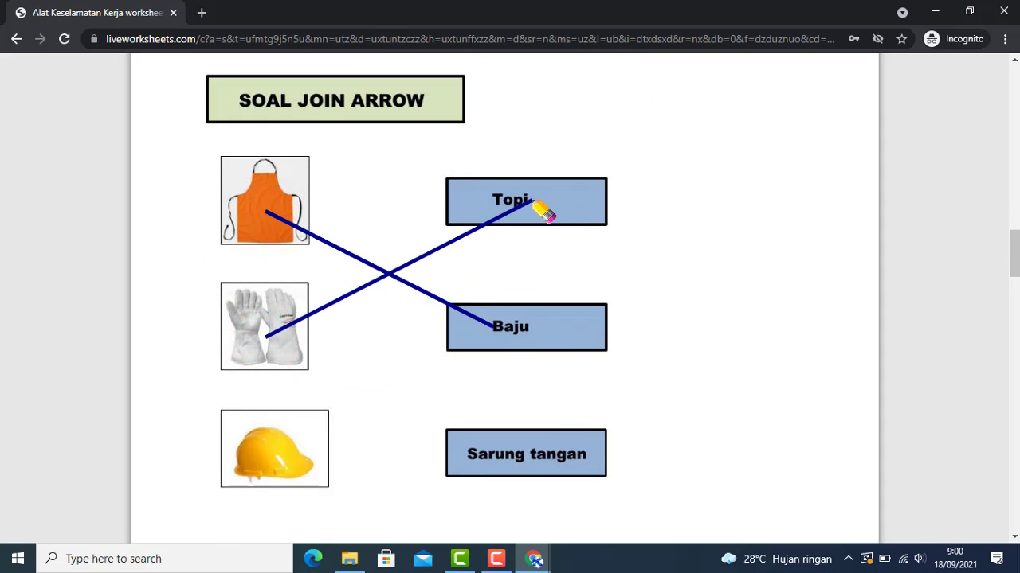
{"action": "left_click_drag", "start_coordinate": [284, 458], "coordinate": [516, 204]}
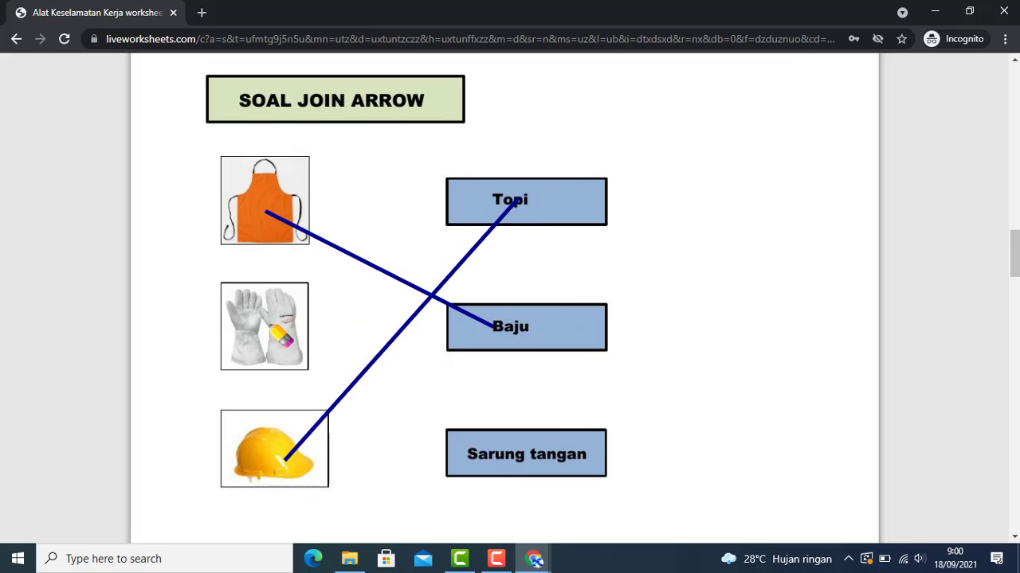